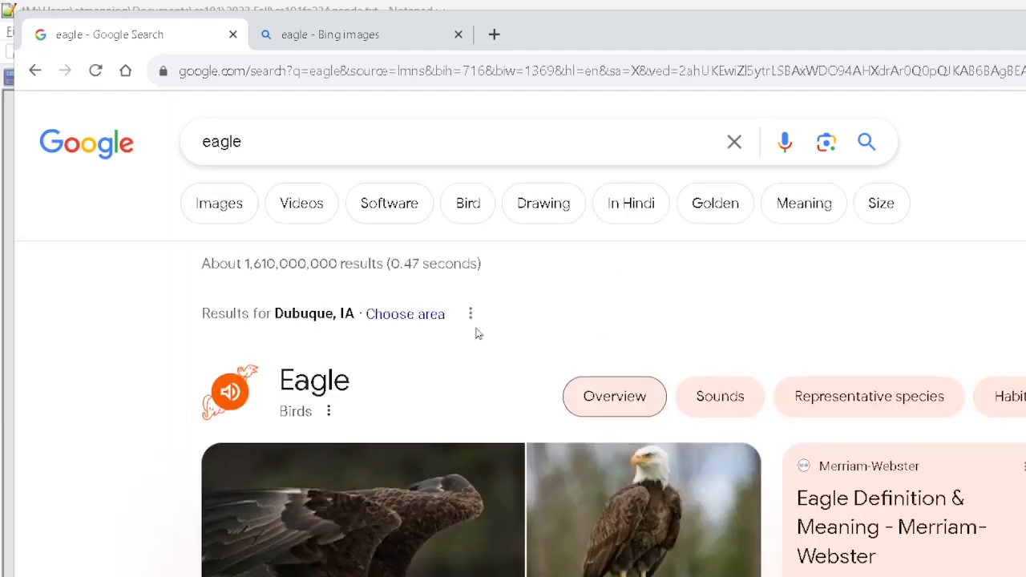
# - Compare the image results for eagle in Google with those in Bing
pyautogui.click(215, 216)
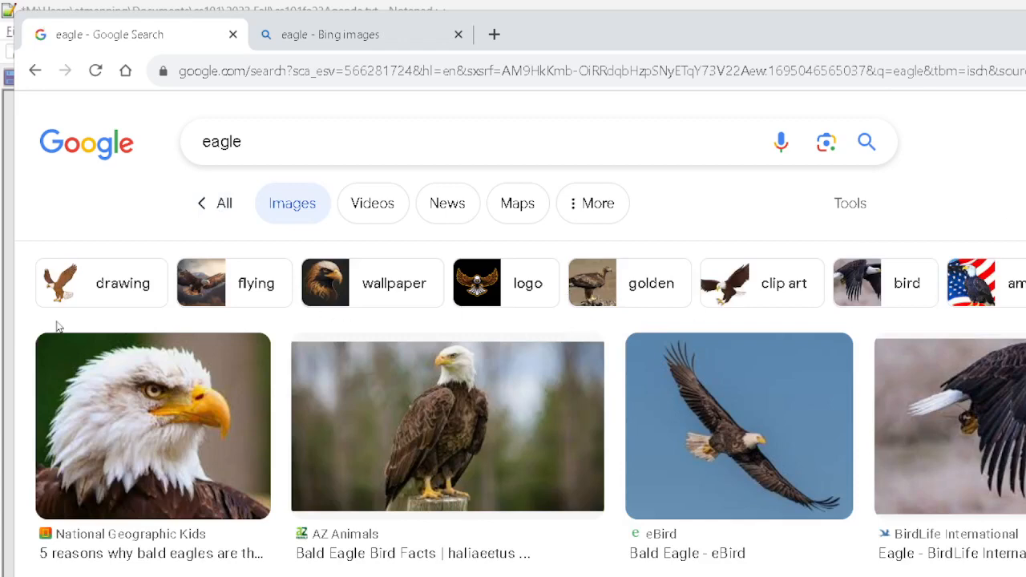
pyautogui.click(340, 40)
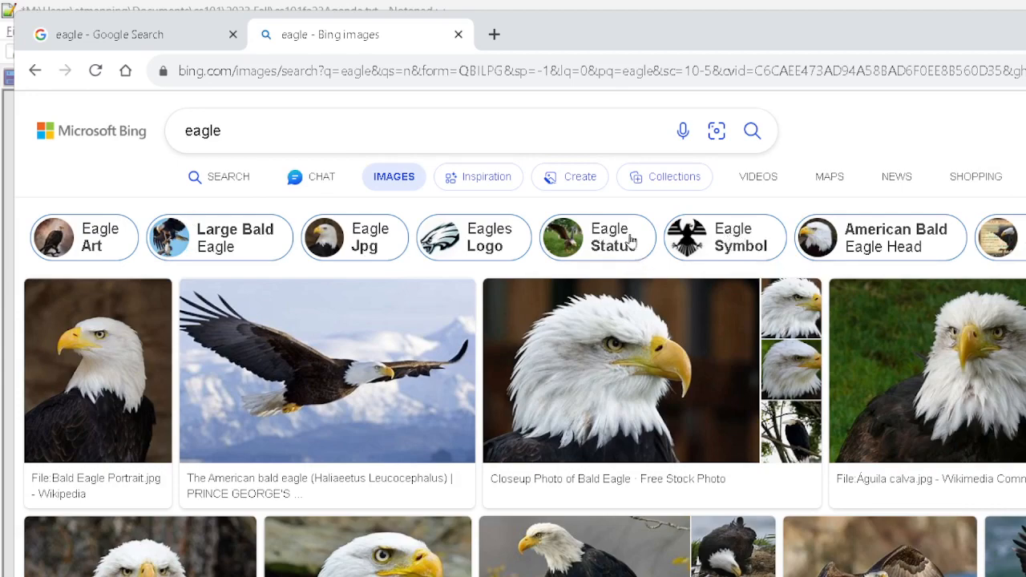
# - Switch to the WD3 Business Letter in Word and open the Online Pictures search for inserting a picture
pyautogui.hotkey('alt', 'Tab')
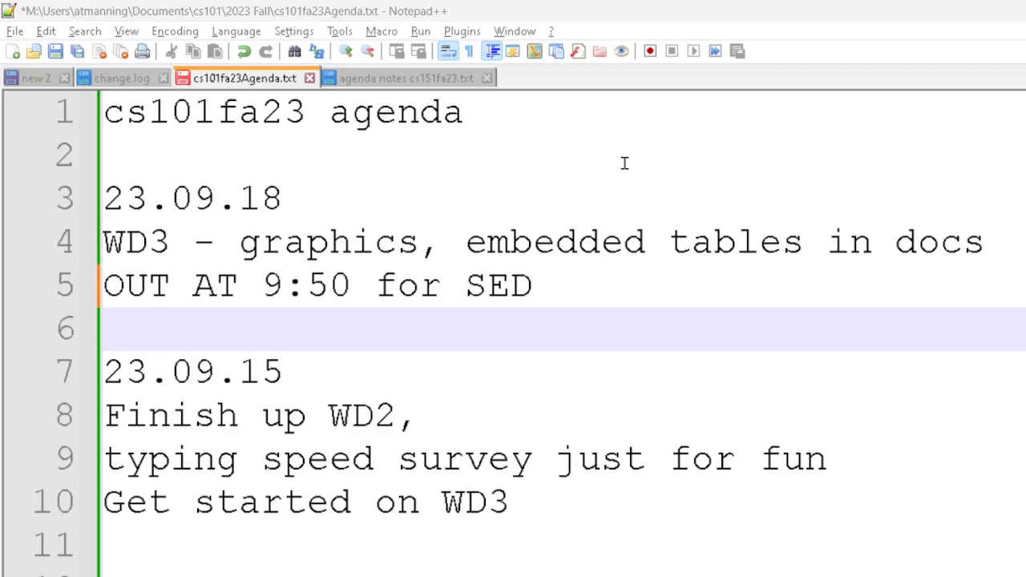
pyautogui.hotkey('alt', 'Tab')
pyautogui.click(138, 48)
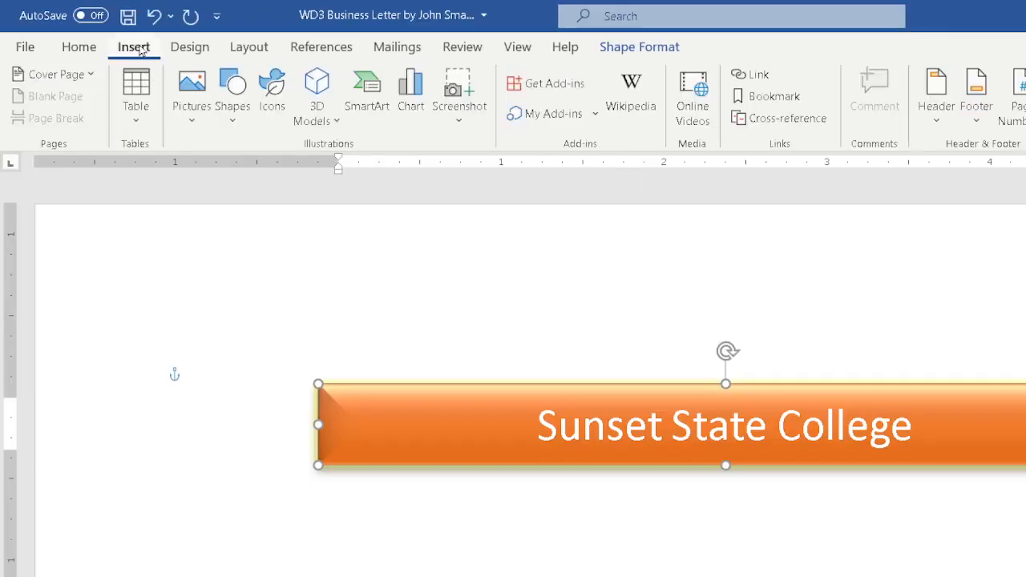
pyautogui.click(189, 114)
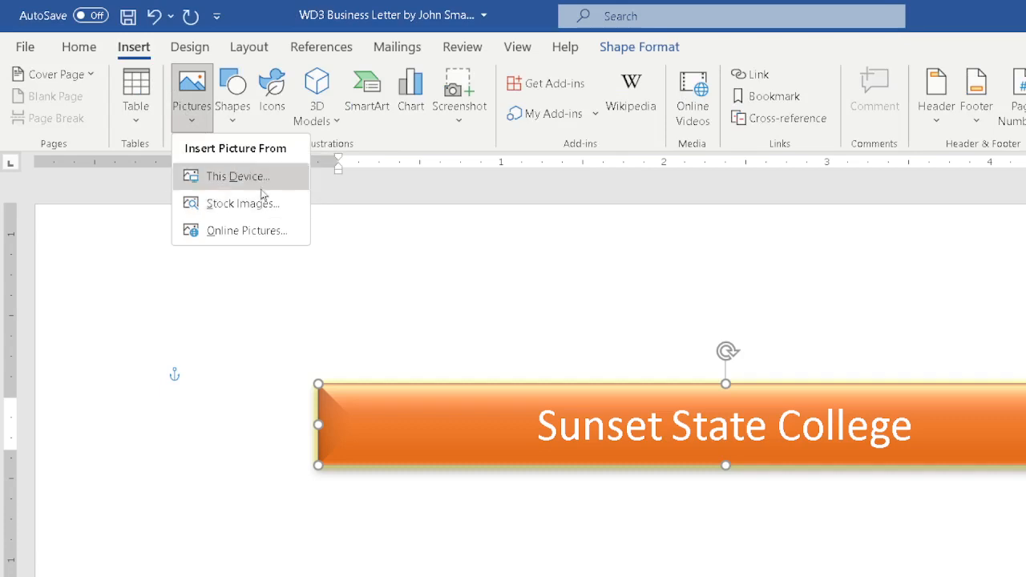
pyautogui.click(245, 232)
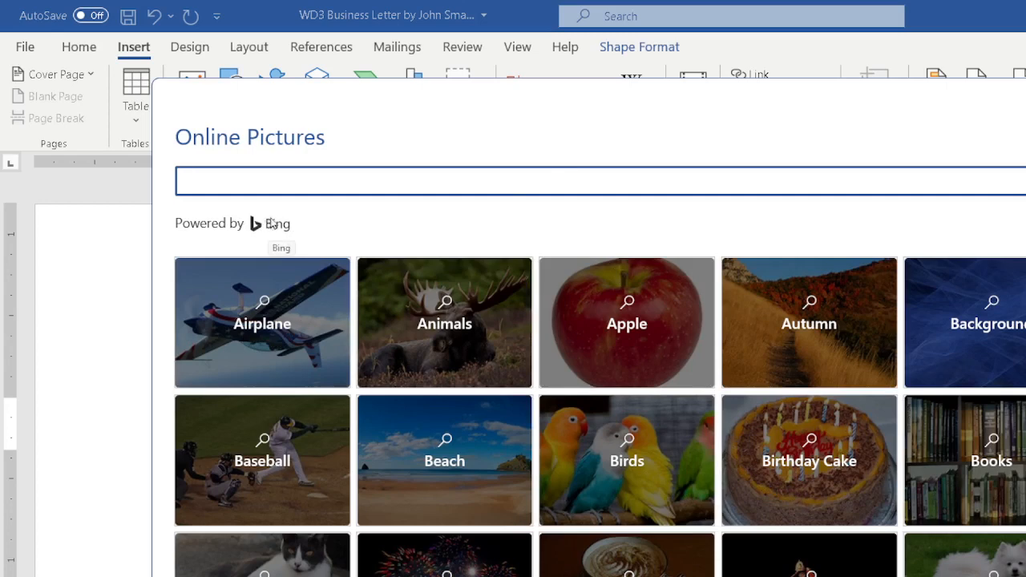
# - Search the online pictures for "eagle"
pyautogui.write('eagle')
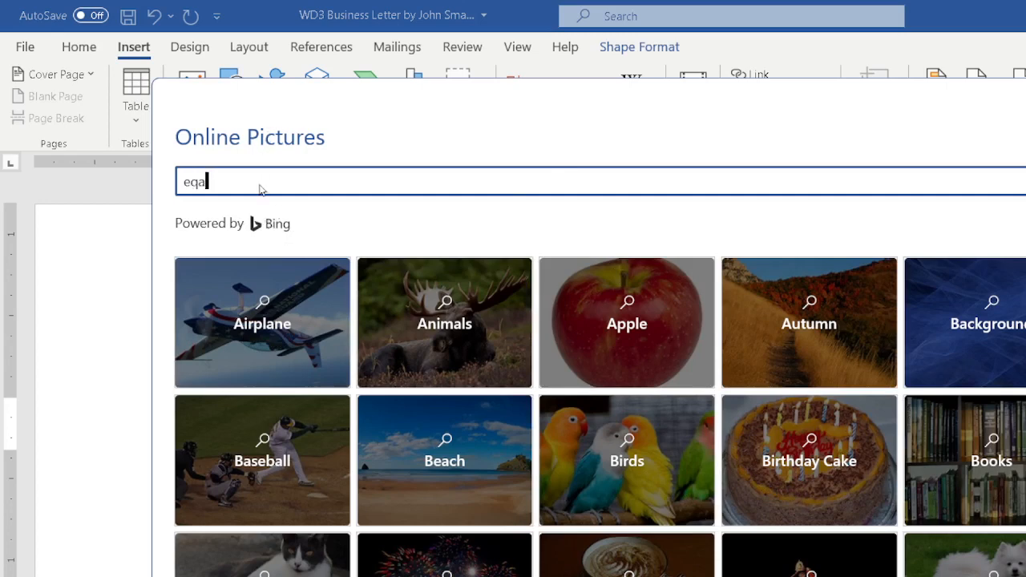
pyautogui.press('BackSpace')
pyautogui.press('BackSpace')
pyautogui.press('BackSpace')
pyautogui.press('BackSpace')
pyautogui.write('agl')
pyautogui.press('BackSpace')
pyautogui.press('BackSpace')
pyautogui.press('BackSpace')
pyautogui.write('agle\\')
pyautogui.press('Return')
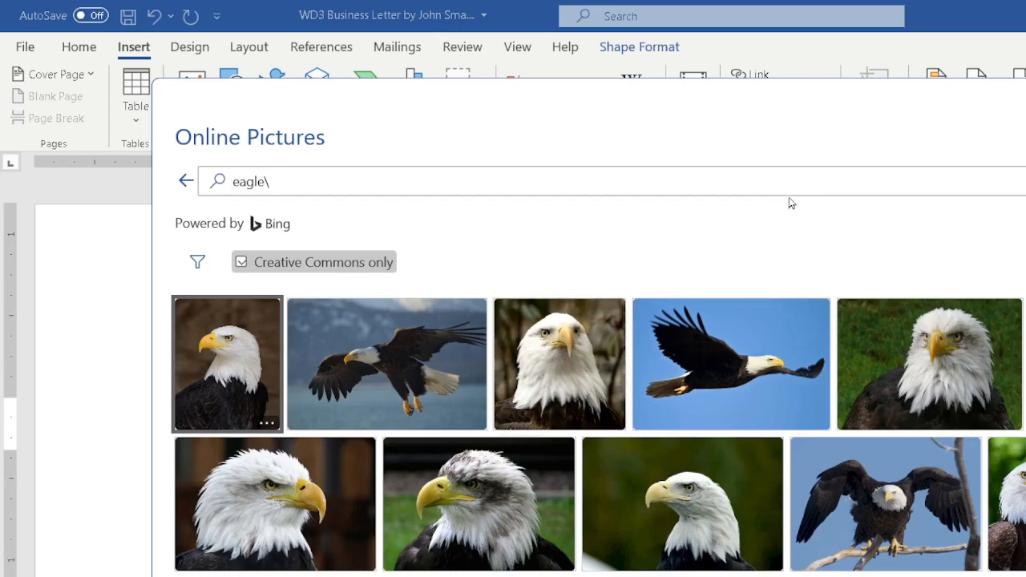
pyautogui.click(270, 187)
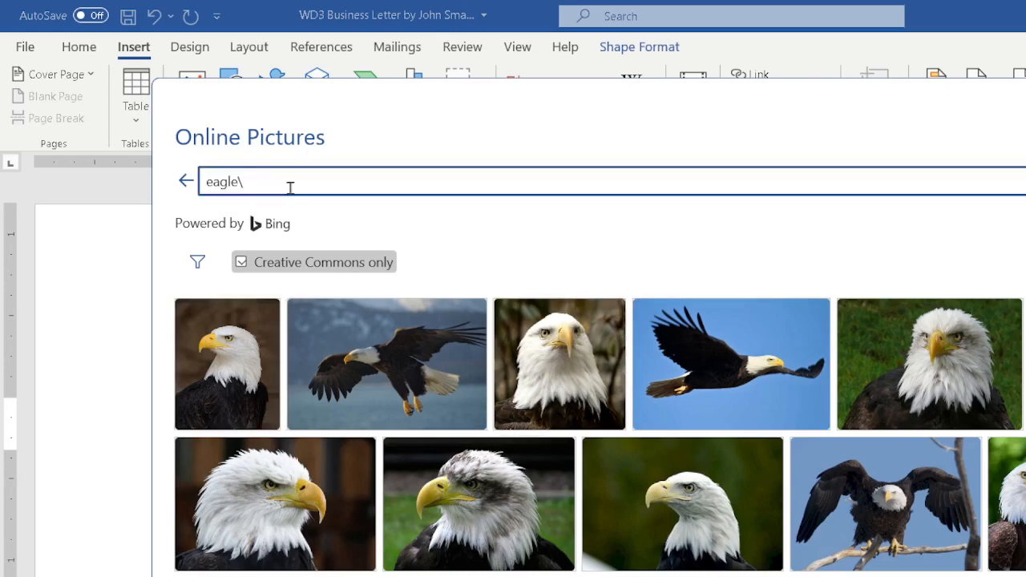
pyautogui.click(579, 231)
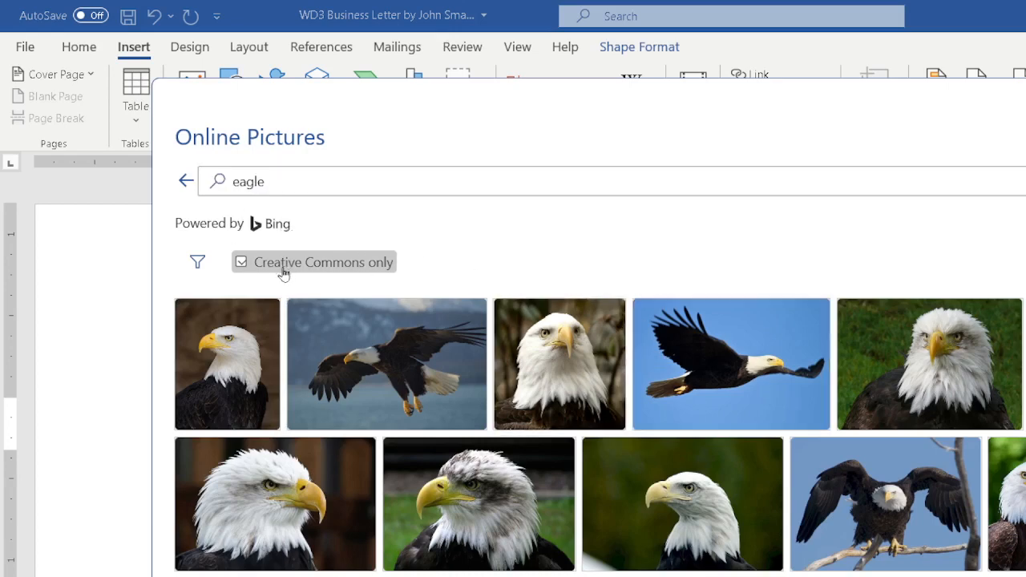
# - Turn the Creative Commons only filter off and back on for the eagle results
pyautogui.click(240, 265)
pyautogui.click(241, 264)
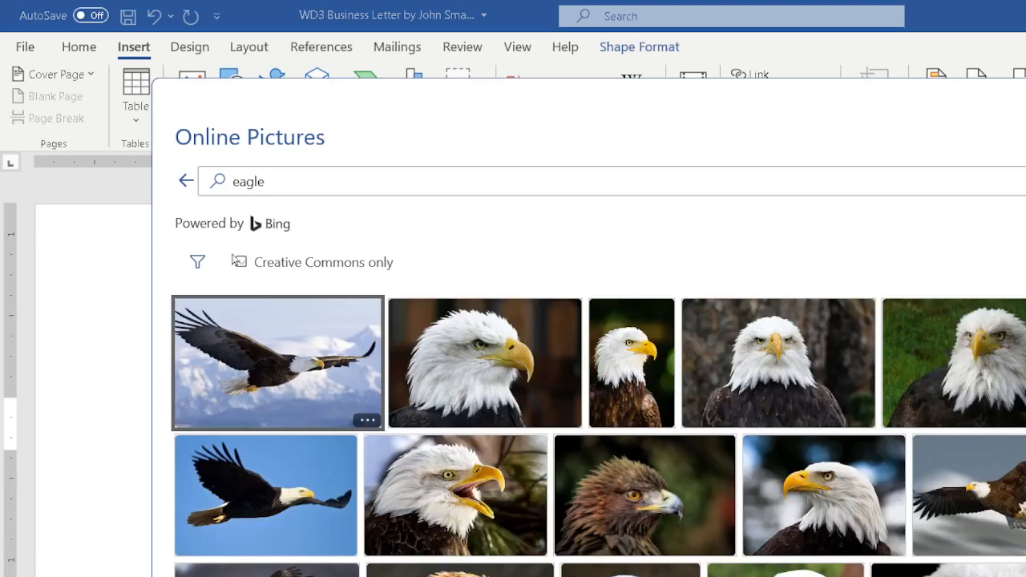
pyautogui.click(246, 259)
pyautogui.click(240, 262)
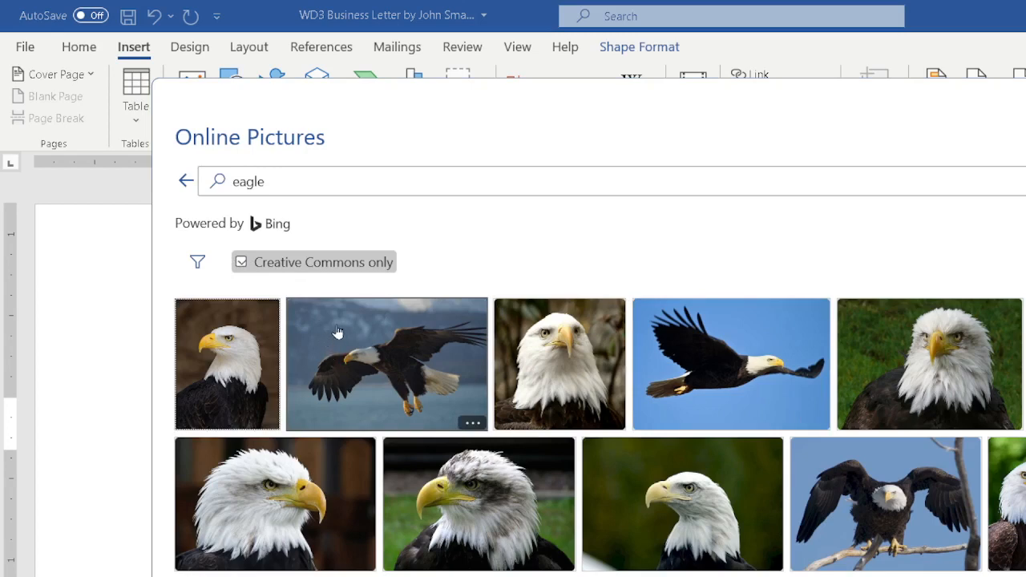
# - Switch to the browser and compare Google's eagle images with Bing's, including Bing's Eagle Art and American Eagle Wall Art suggestions
pyautogui.hotkey('alt', 'Tab')
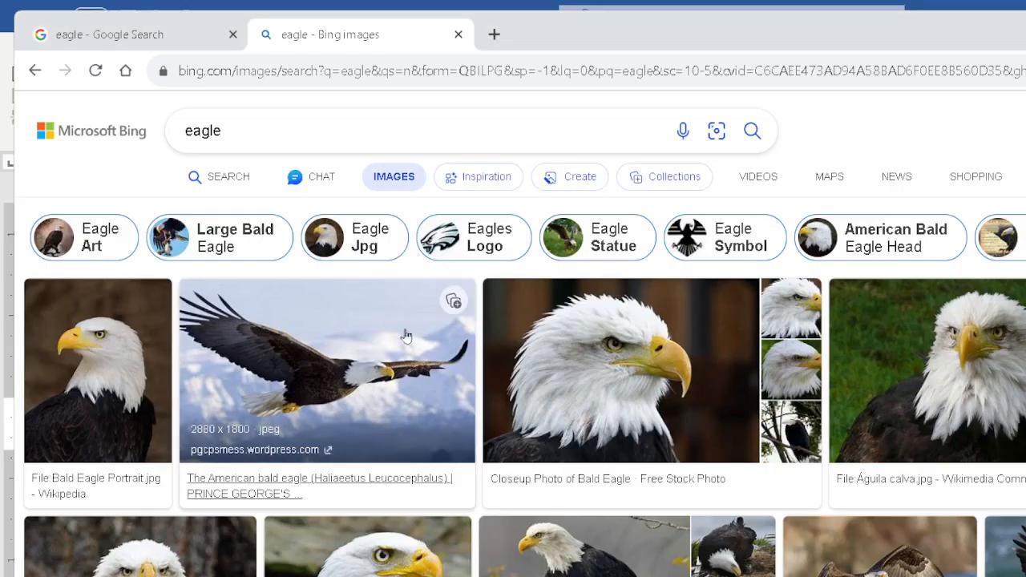
pyautogui.click(128, 37)
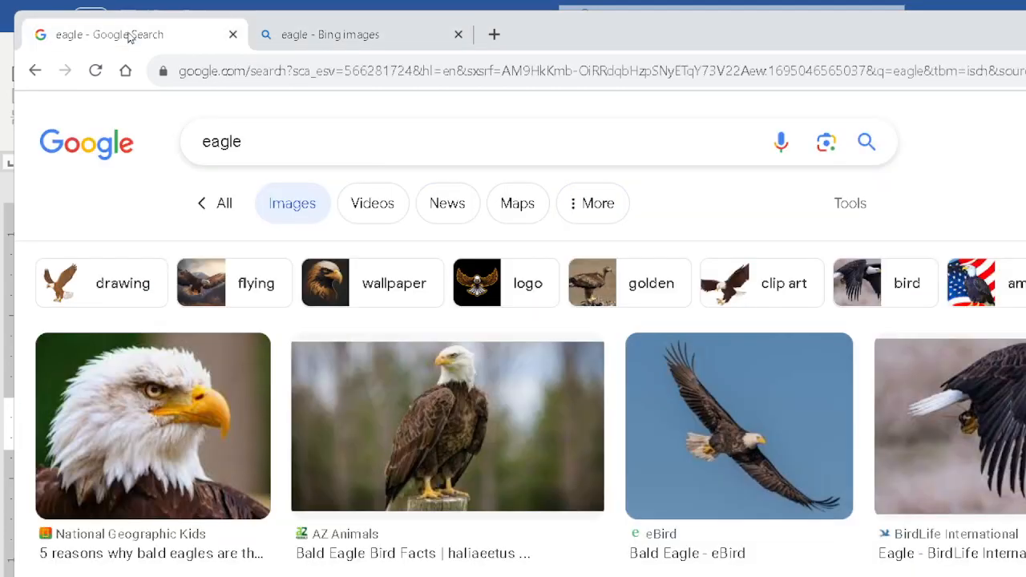
pyautogui.click(281, 44)
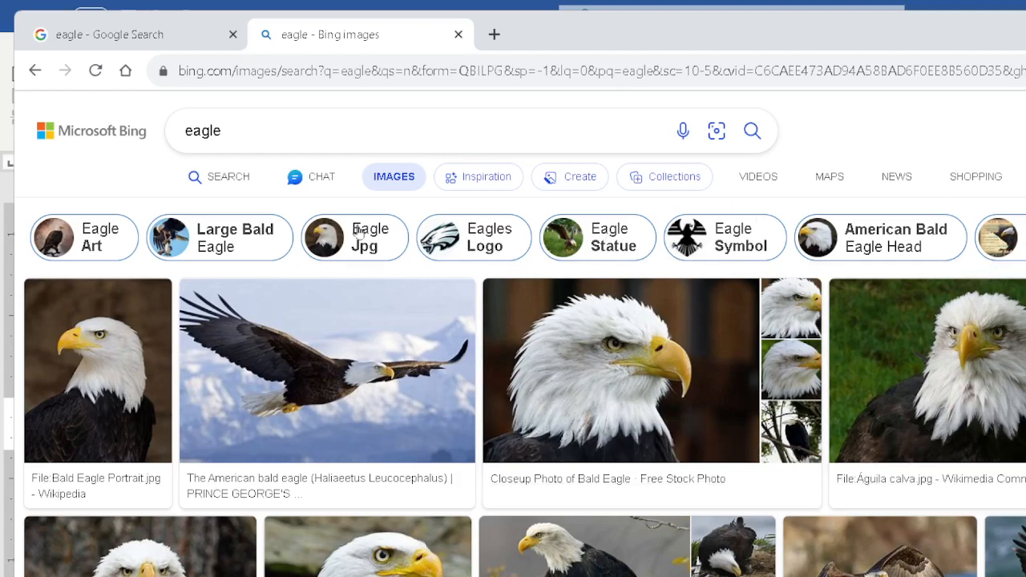
pyautogui.click(88, 242)
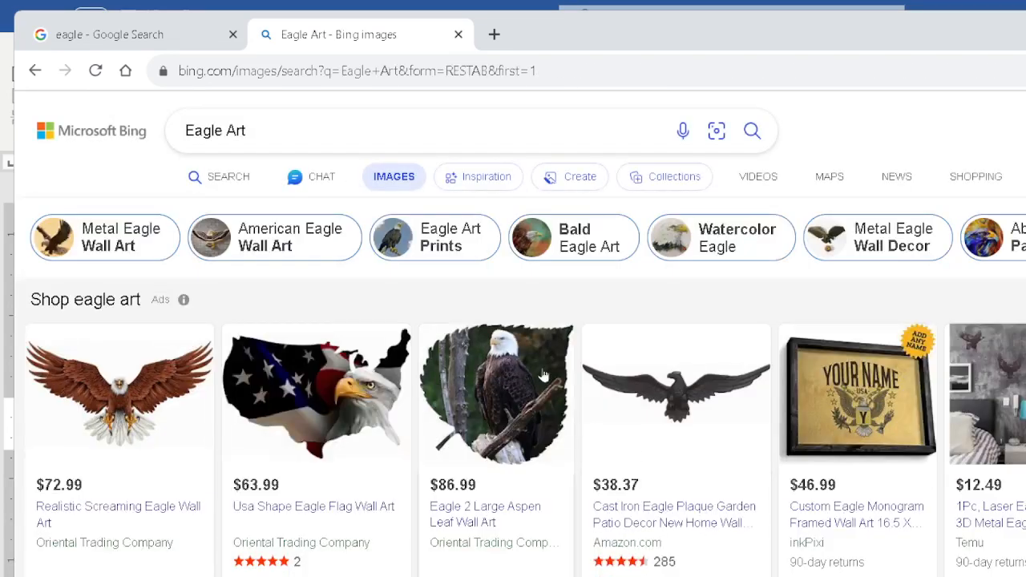
pyautogui.click(277, 240)
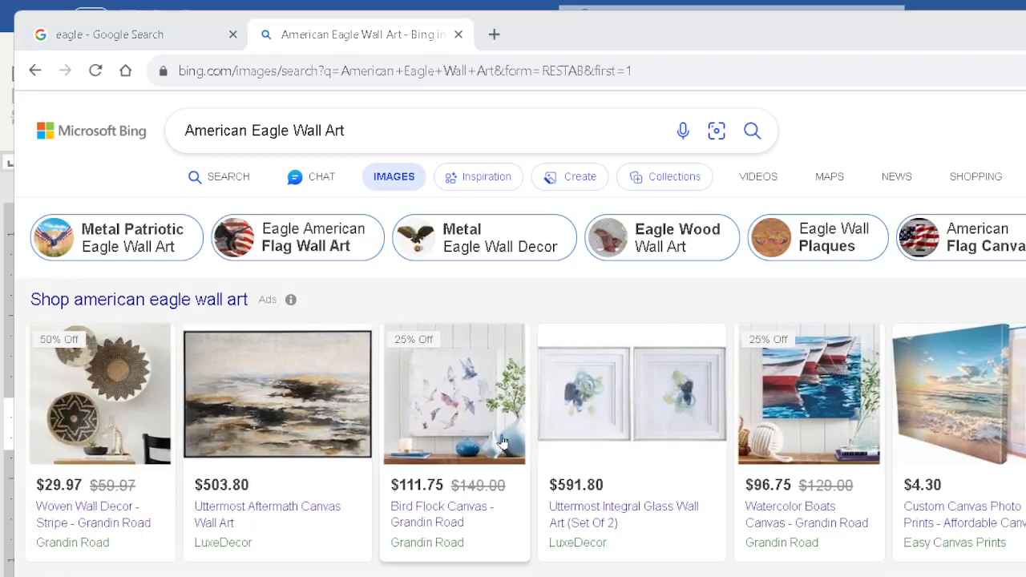
# - Switch back to Word and look through the Creative Commons eagle pictures for a suitable image
pyautogui.hotkey('alt', 'Tab')
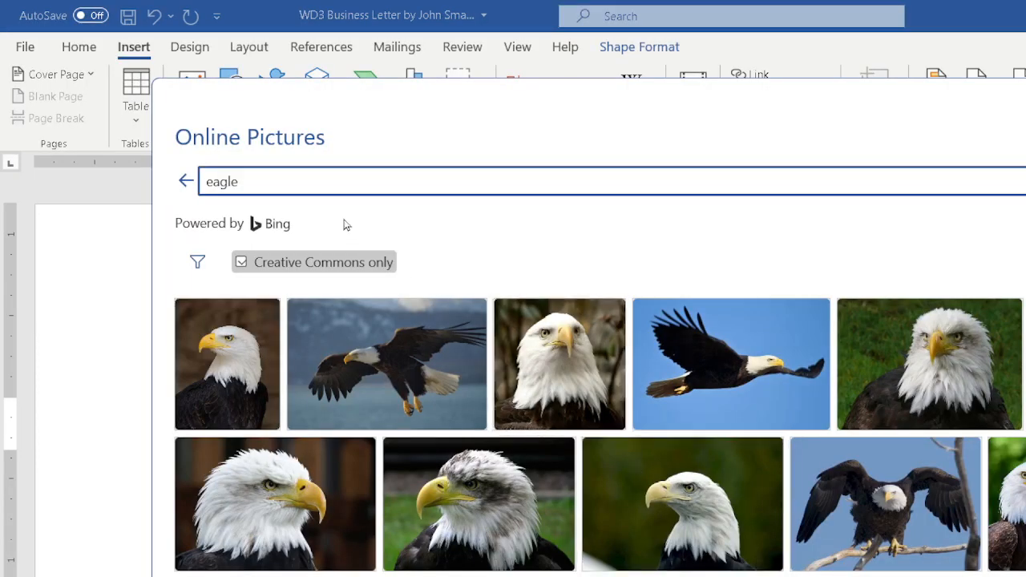
pyautogui.scroll(-3, 568, 446)
pyautogui.scroll(-5, 569, 446)
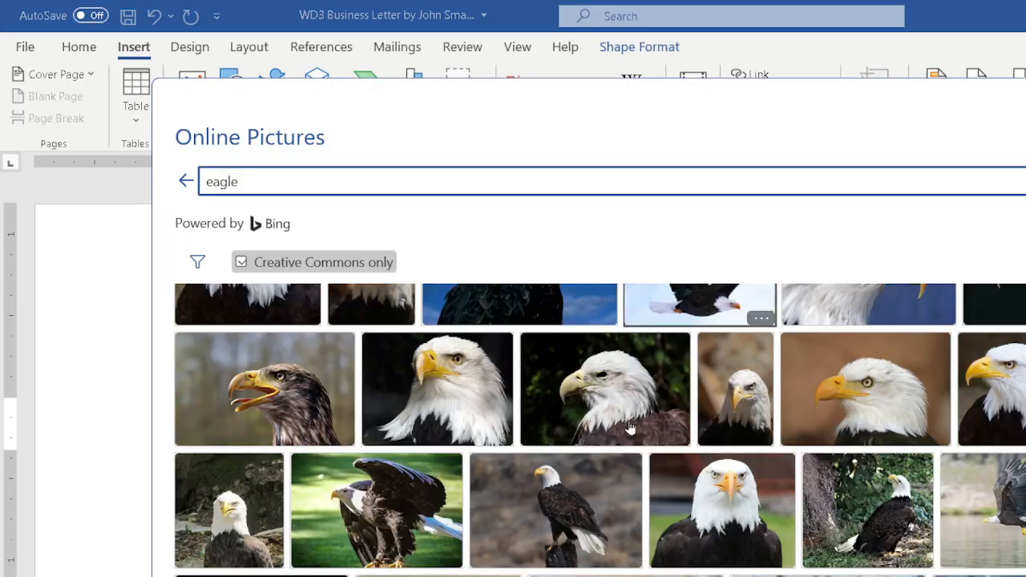
pyautogui.scroll(-10, 847, 425)
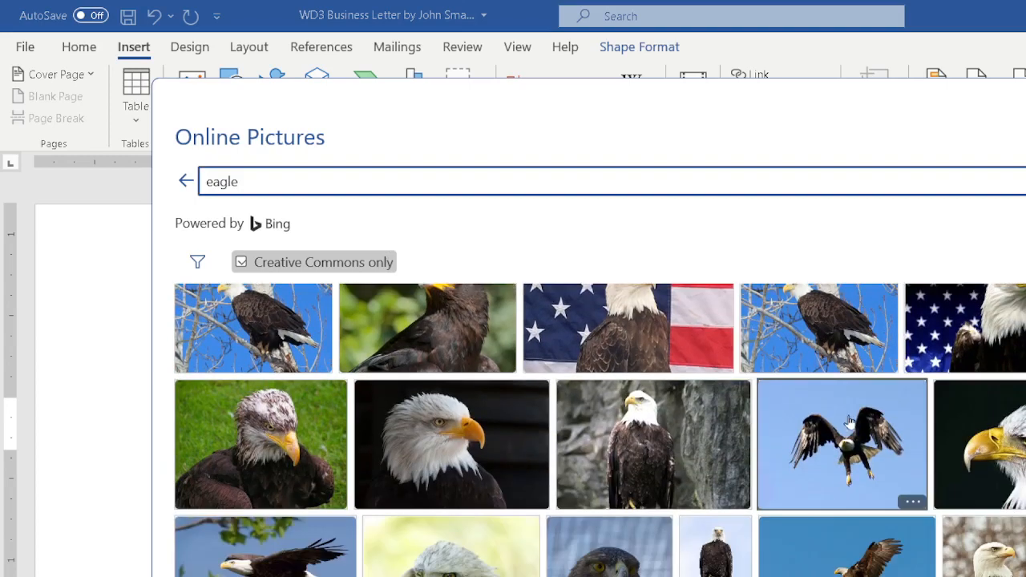
pyautogui.scroll(-2, 852, 420)
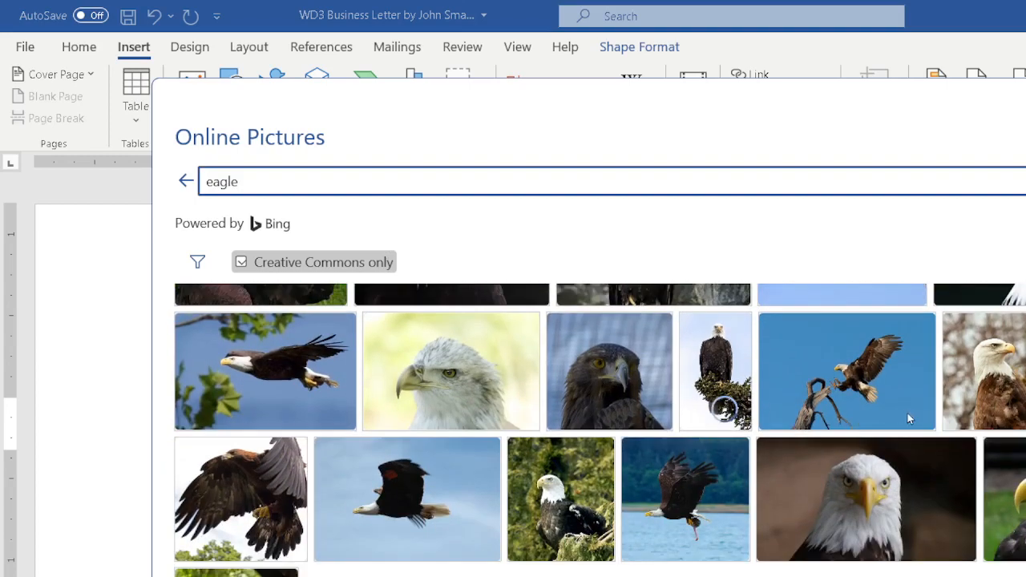
pyautogui.scroll(-6, 914, 418)
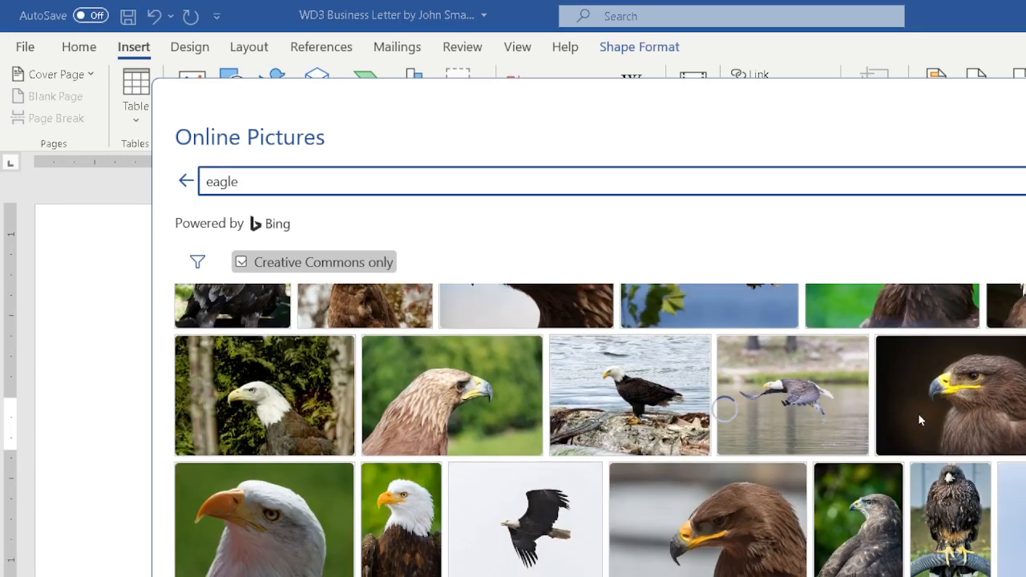
pyautogui.scroll(-8, 917, 413)
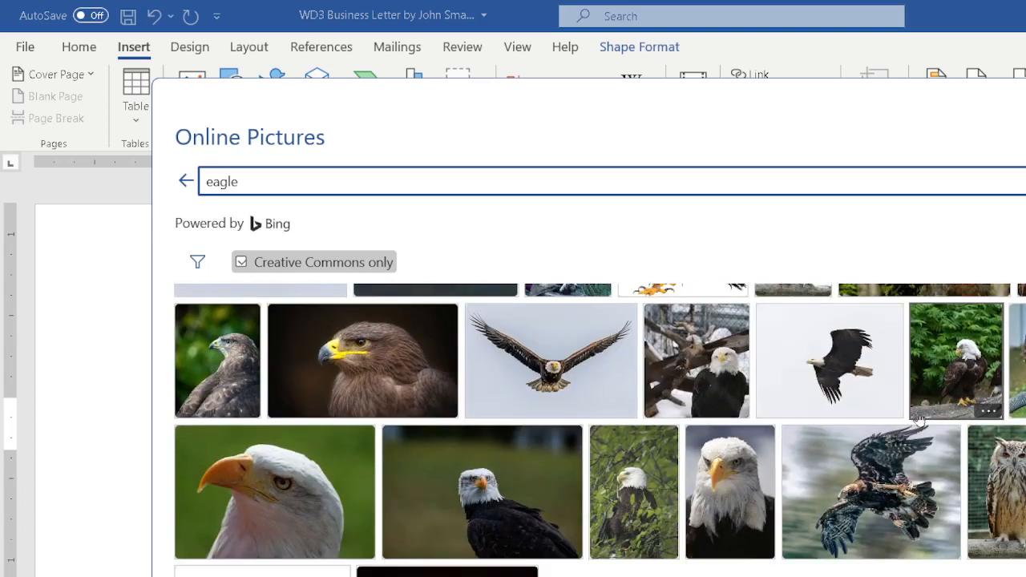
pyautogui.scroll(-5, 898, 415)
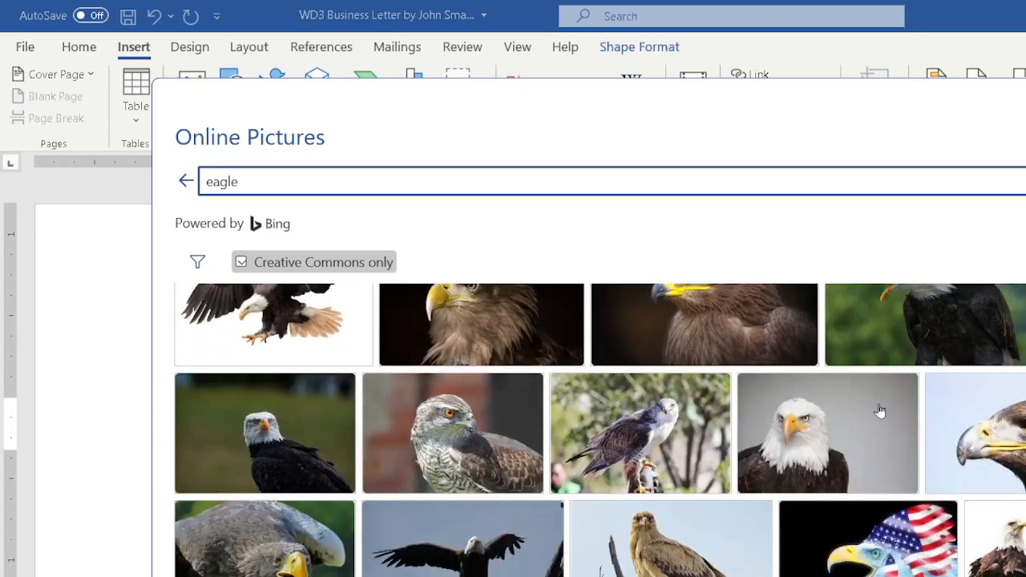
pyautogui.scroll(-2, 875, 405)
pyautogui.scroll(-2, 874, 400)
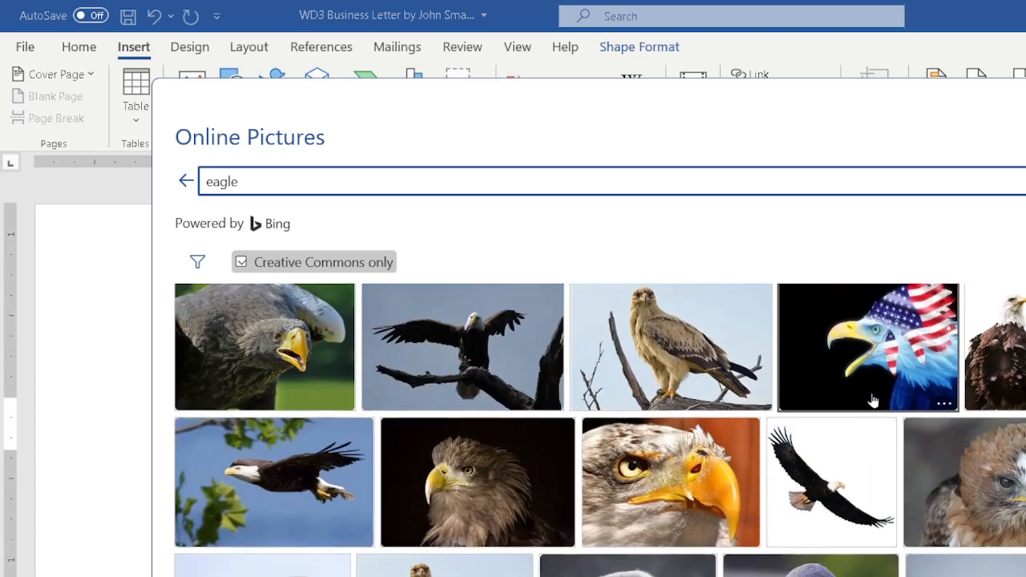
pyautogui.scroll(-2, 874, 401)
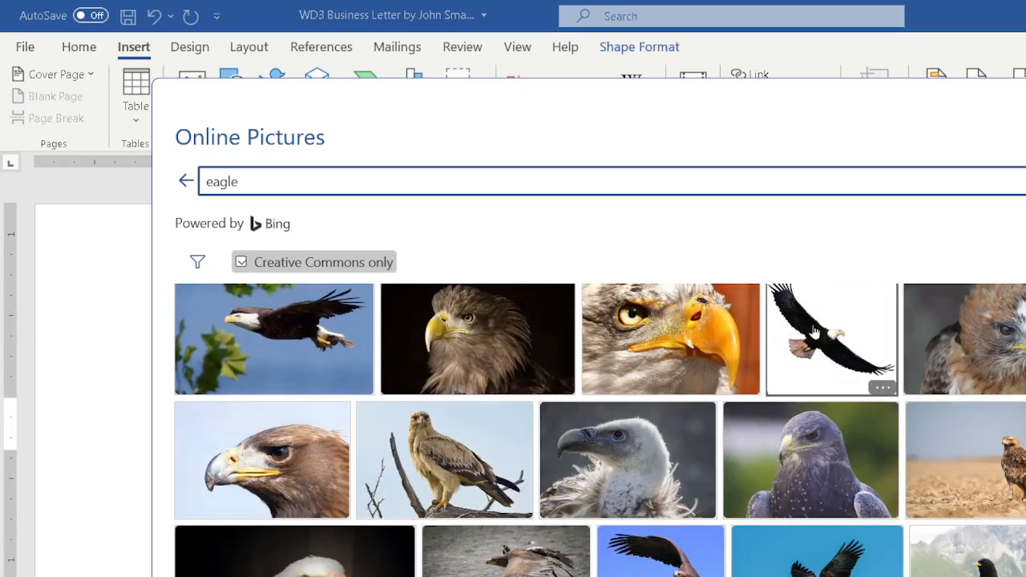
pyautogui.scroll(-4, 856, 371)
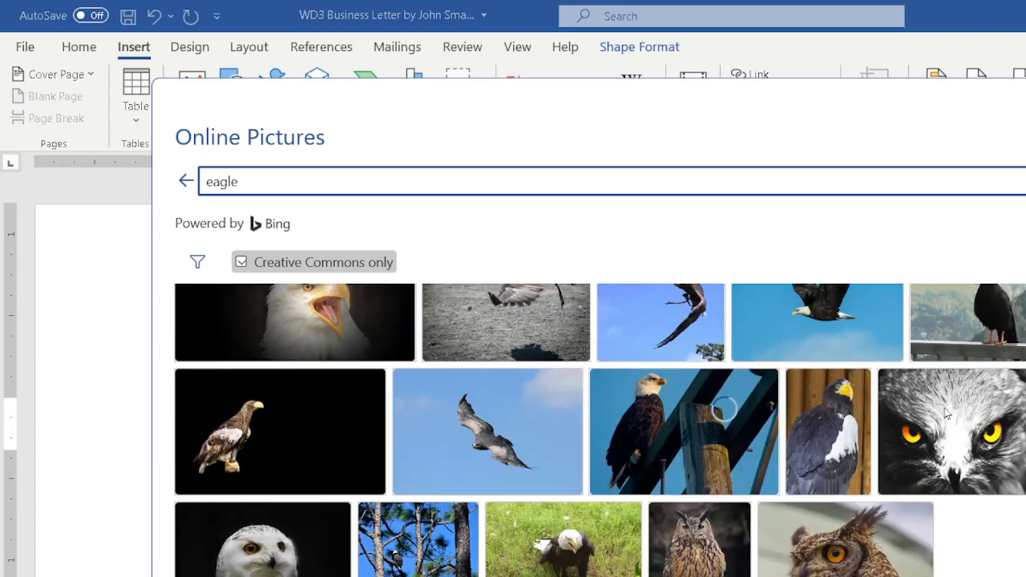
pyautogui.scroll(-3, 946, 413)
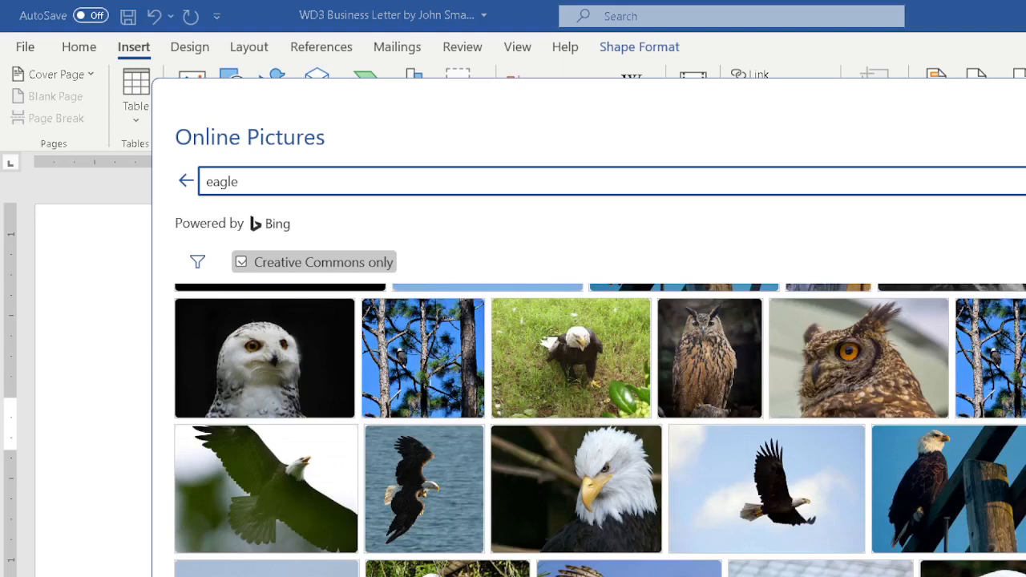
pyautogui.scroll(-5, 1002, 527)
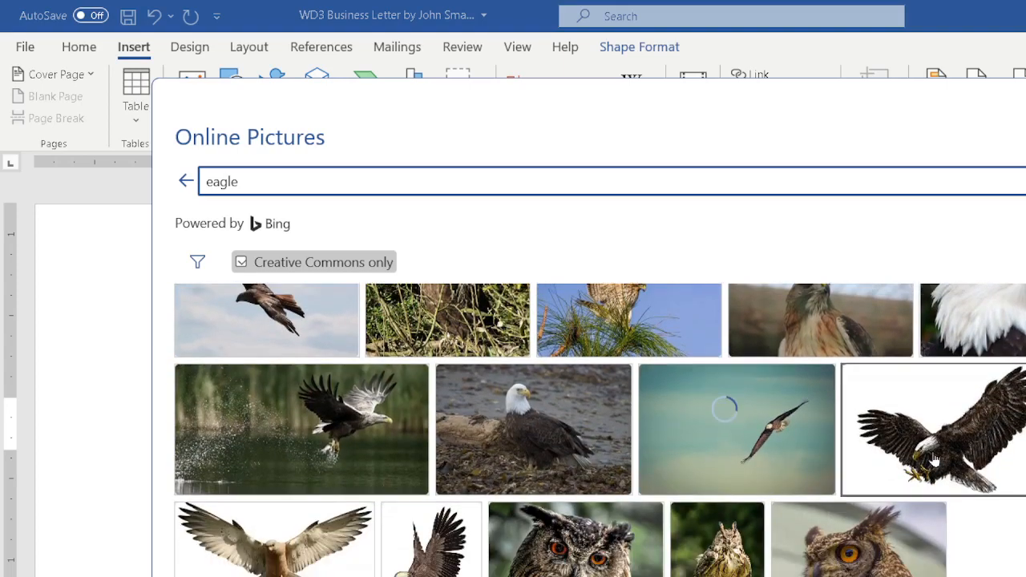
pyautogui.scroll(-8, 930, 456)
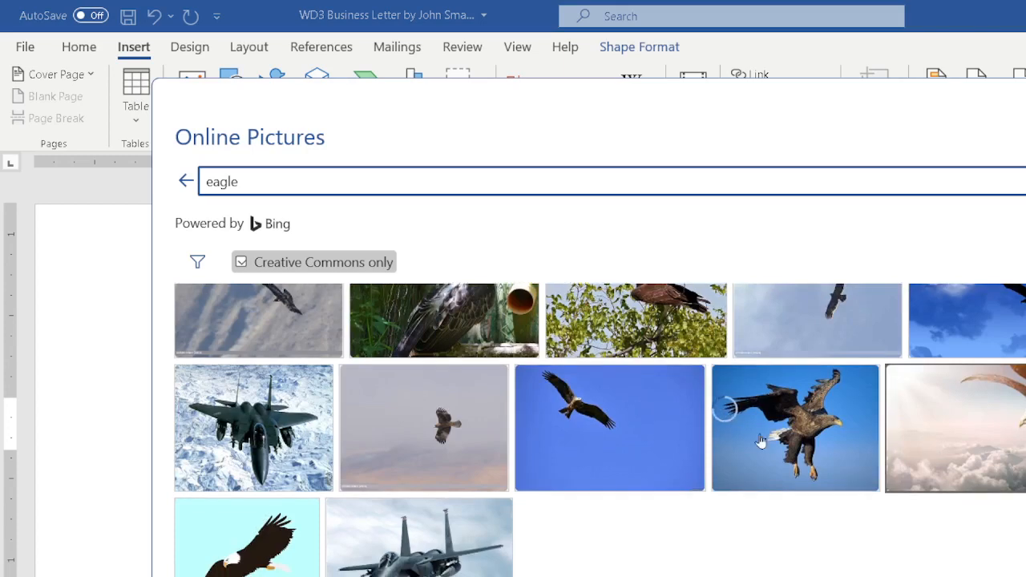
pyautogui.scroll(-6, 930, 451)
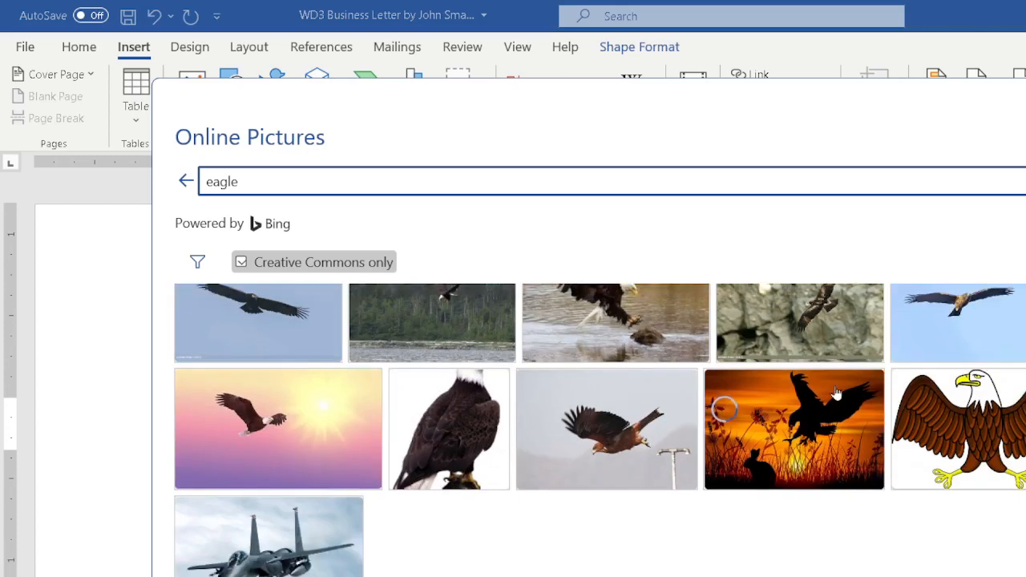
pyautogui.scroll(-3, 836, 392)
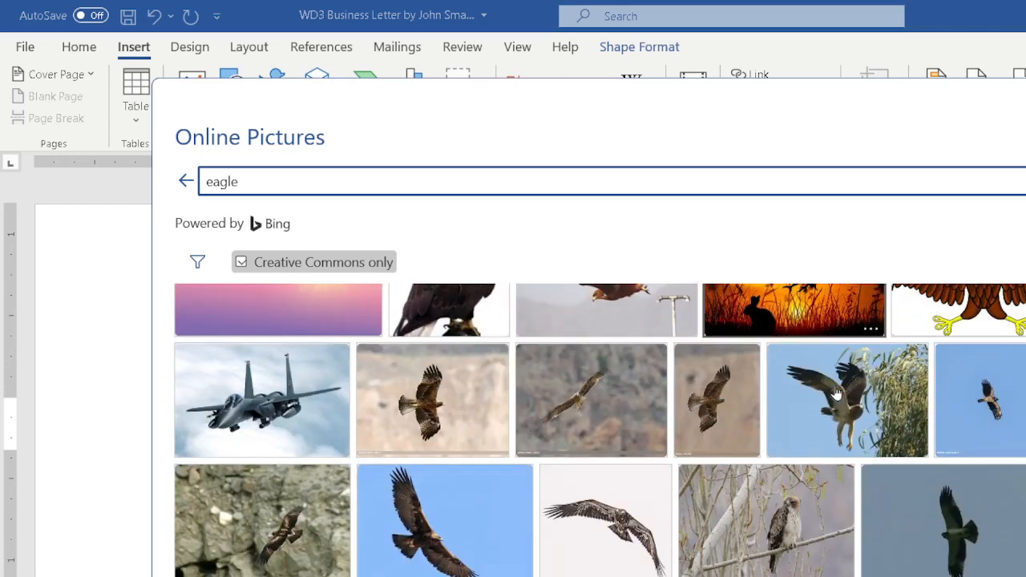
pyautogui.scroll(-3, 745, 368)
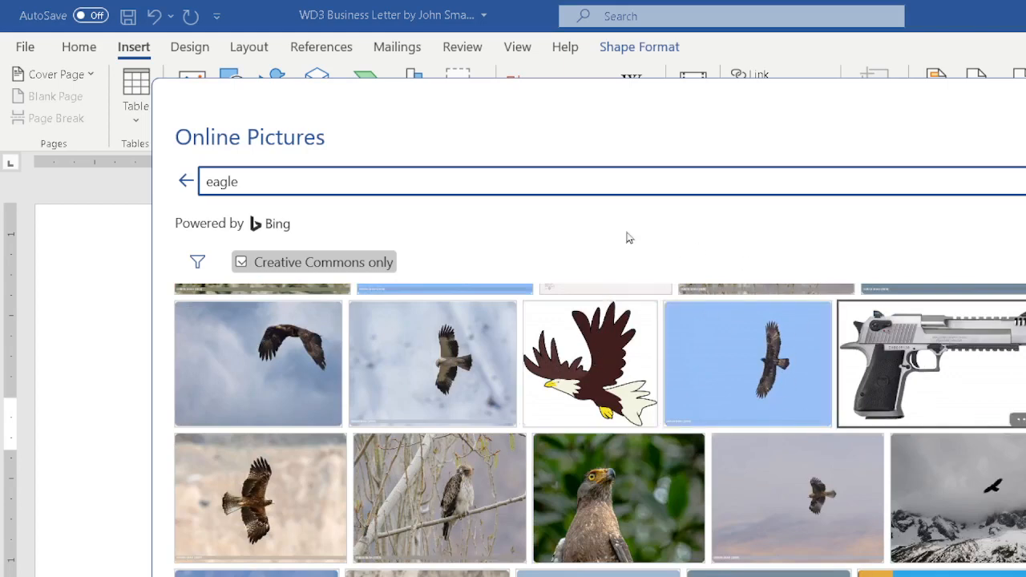
pyautogui.scroll(-3, 663, 350)
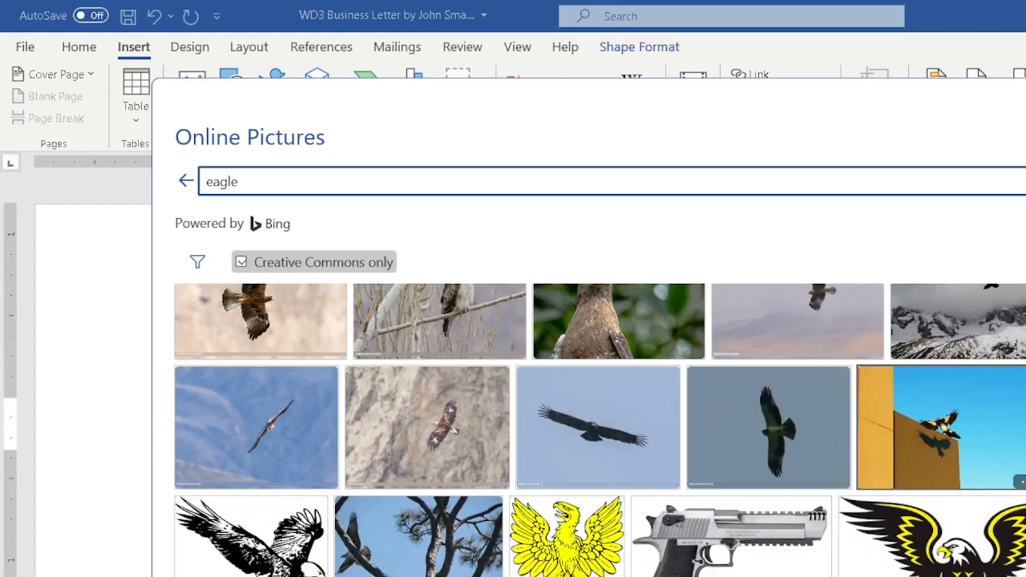
pyautogui.scroll(2, 586, 360)
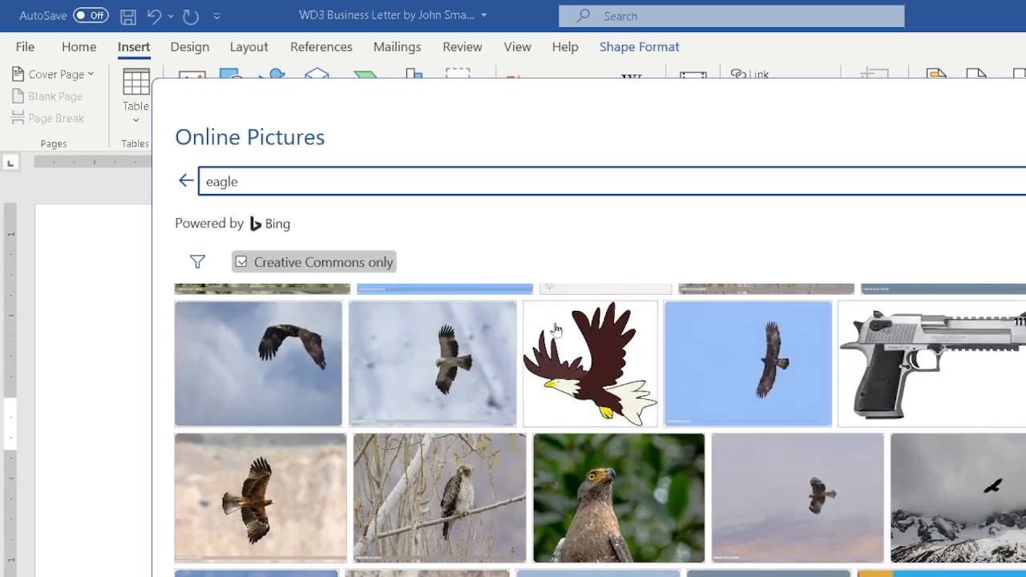
# - Insert the brown-and-white cartoon eagle with spread wings from the Creative Commons results into the letter
pyautogui.click(601, 369)
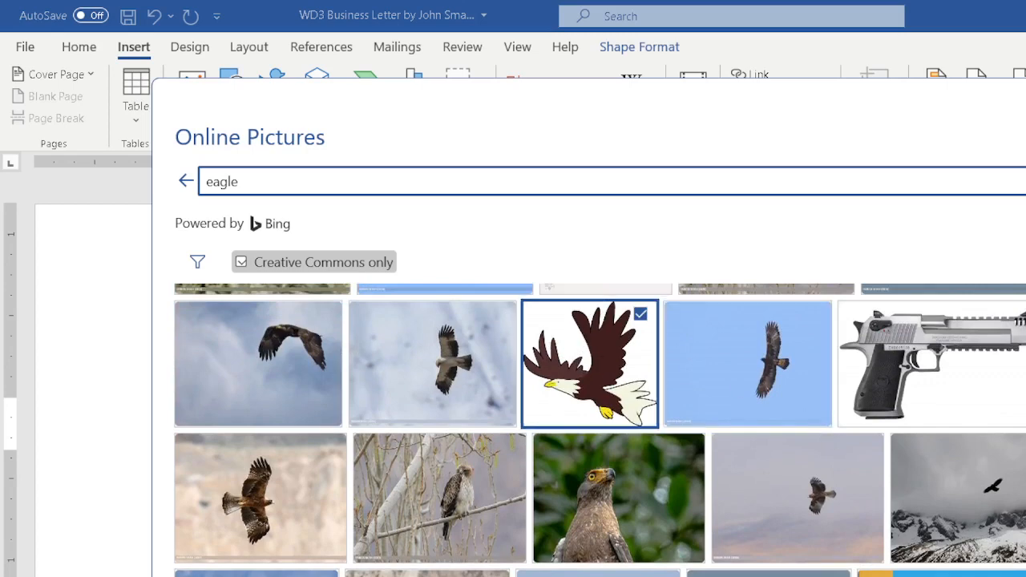
pyautogui.press('Return')
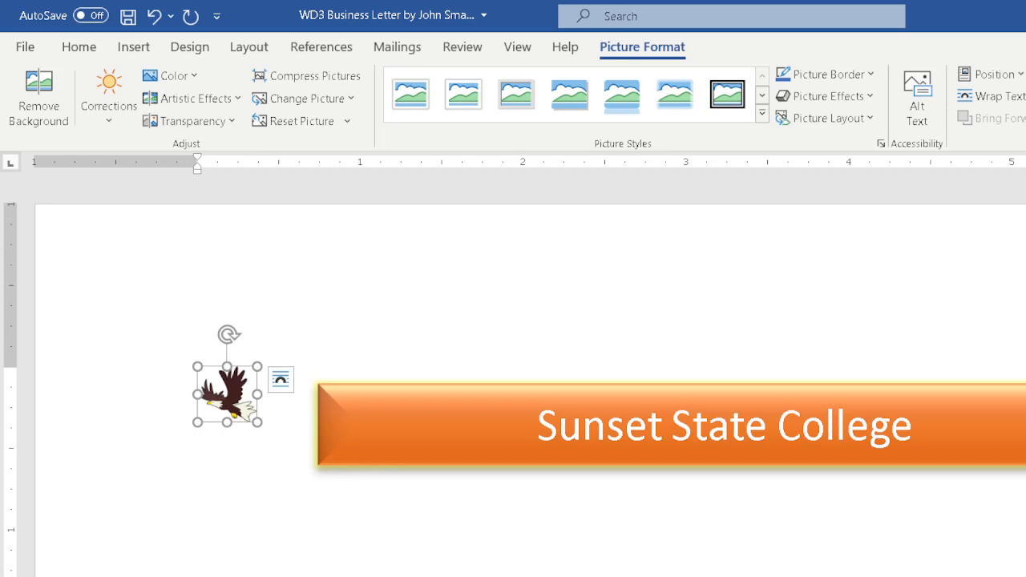
pyautogui.hotkey('ctrl', 'z')
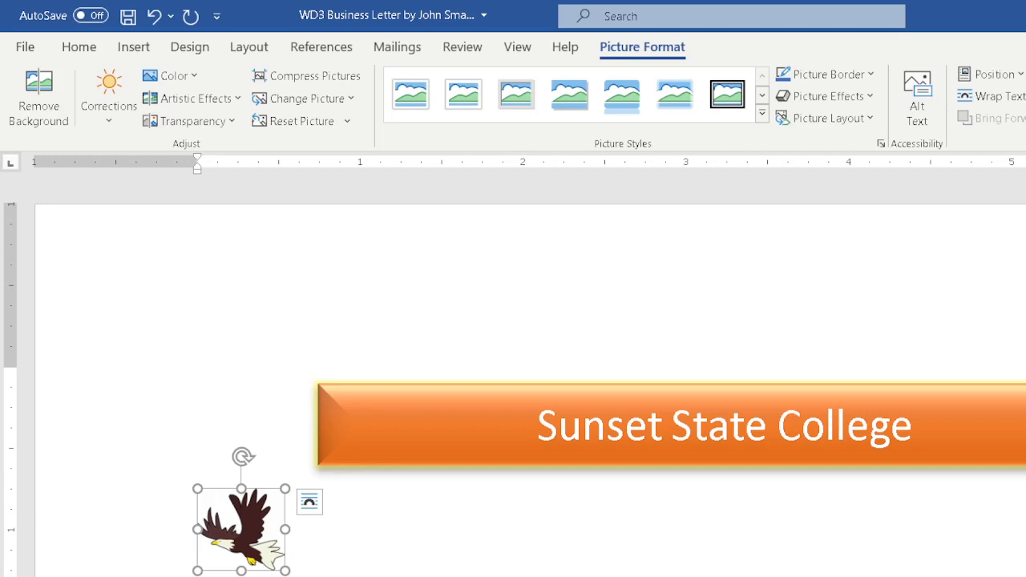
# - Give the eagle picture a text-wrapping layout and place it just to the left of the Sunset State College banner
pyautogui.click(187, 484)
pyautogui.click(214, 513)
pyautogui.click(222, 470)
pyautogui.click(232, 521)
pyautogui.click(250, 533)
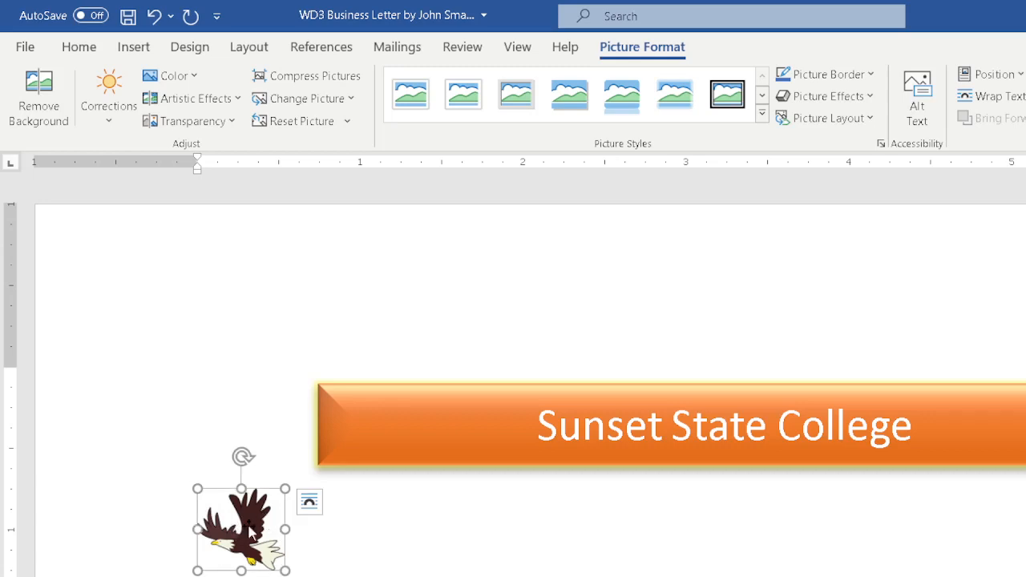
pyautogui.click(310, 504)
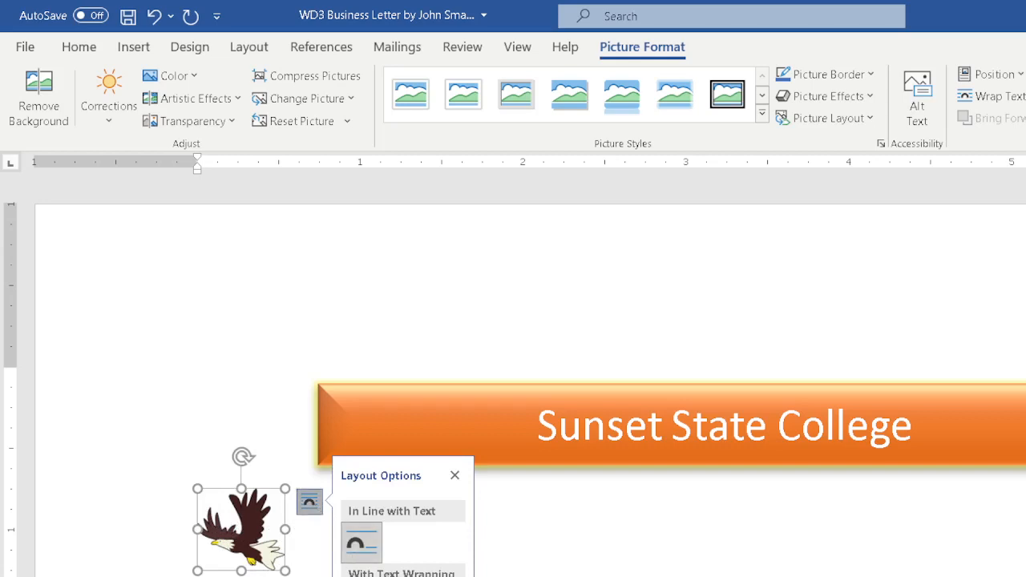
pyautogui.click(444, 576)
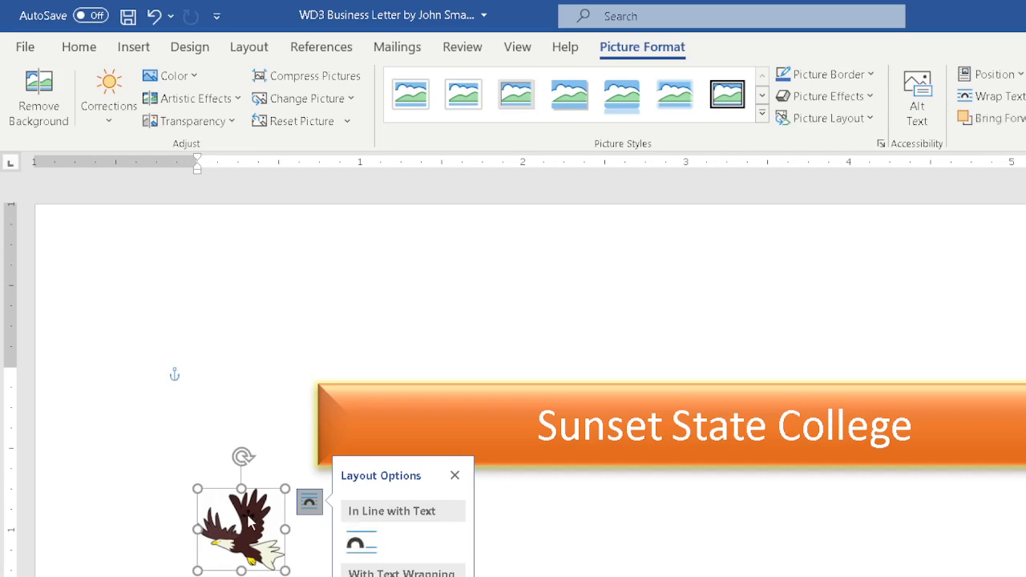
pyautogui.moveTo(249, 521); pyautogui.dragTo(272, 413)
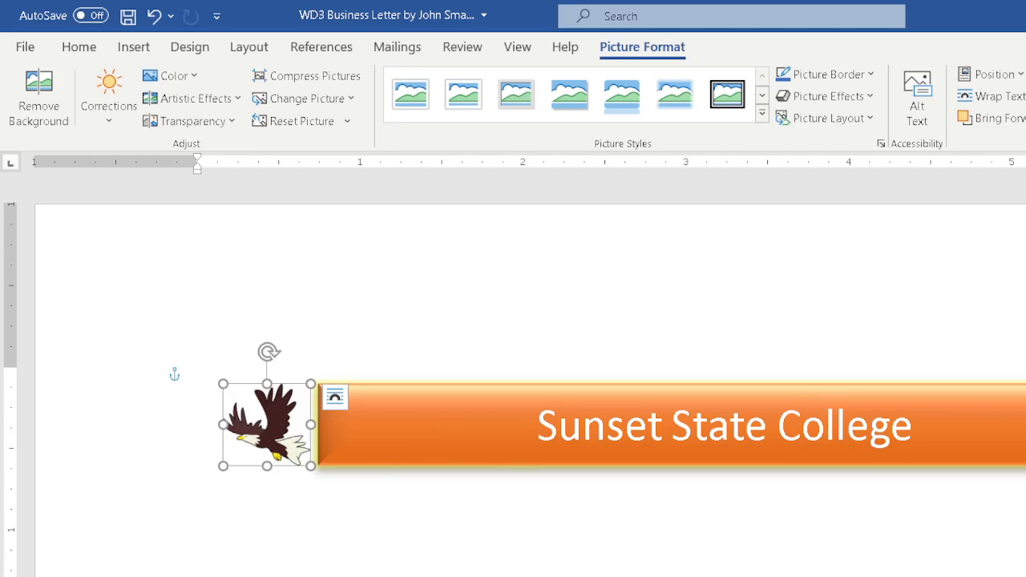
# - Flip the eagle picture horizontally so that it faces the banner
pyautogui.scroll(10, 383, 531)
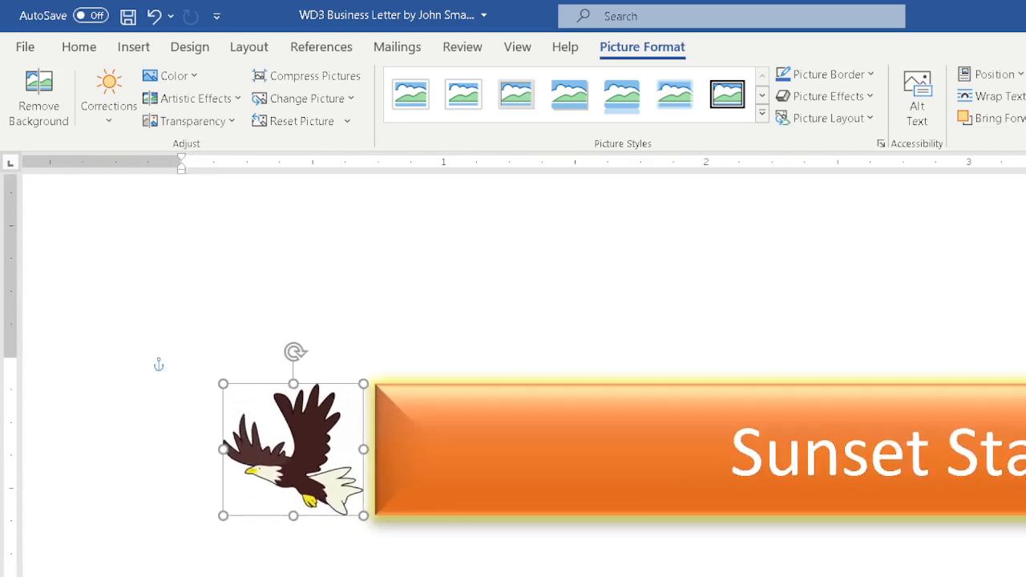
pyautogui.scroll(1, 385, 545)
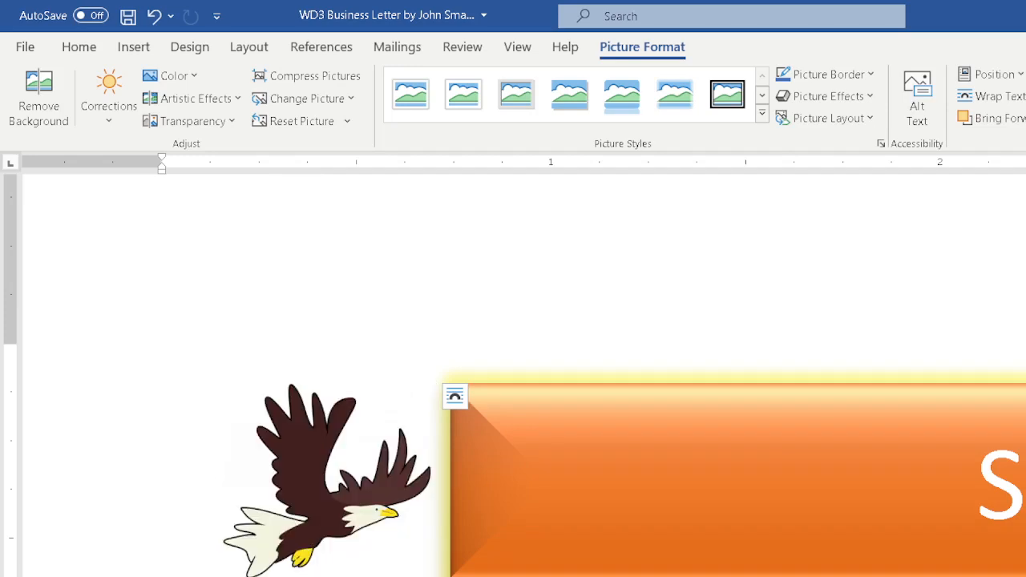
pyautogui.hotkey('ctrl', 'z')
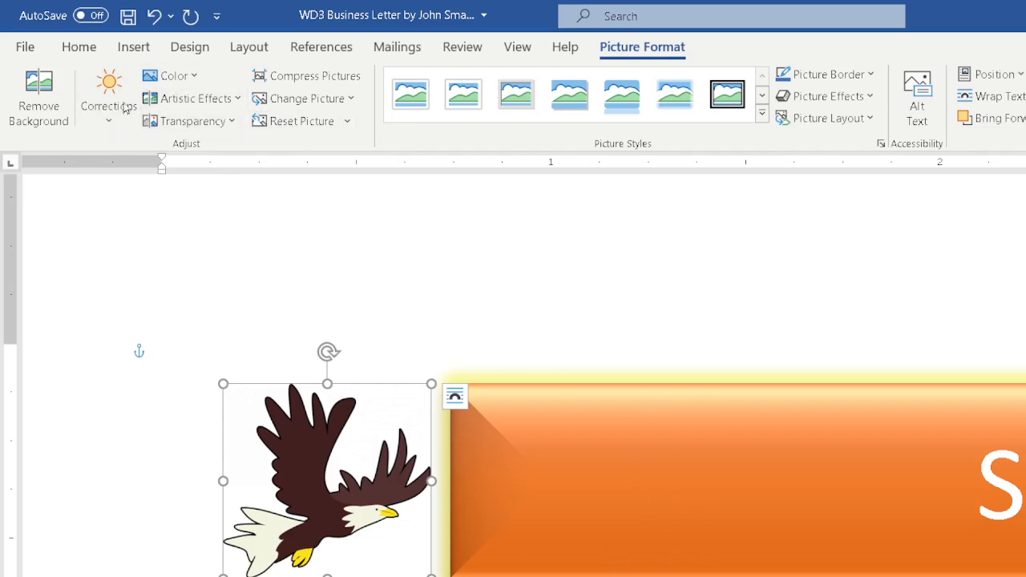
# - Recolor the eagle picture with the light orange variation and give it the Plastic Wrap artistic effect
pyautogui.click(174, 78)
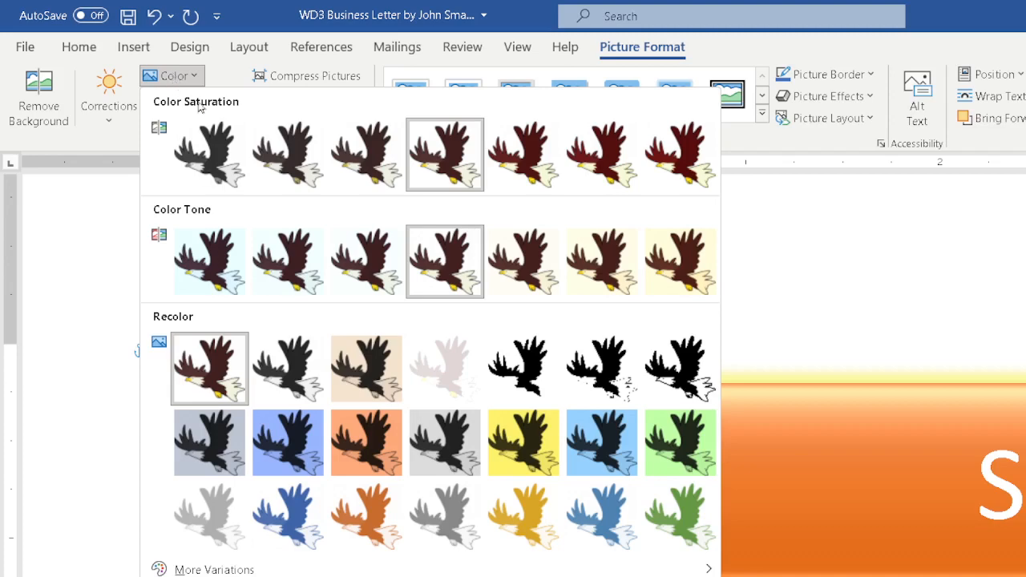
pyautogui.click(364, 513)
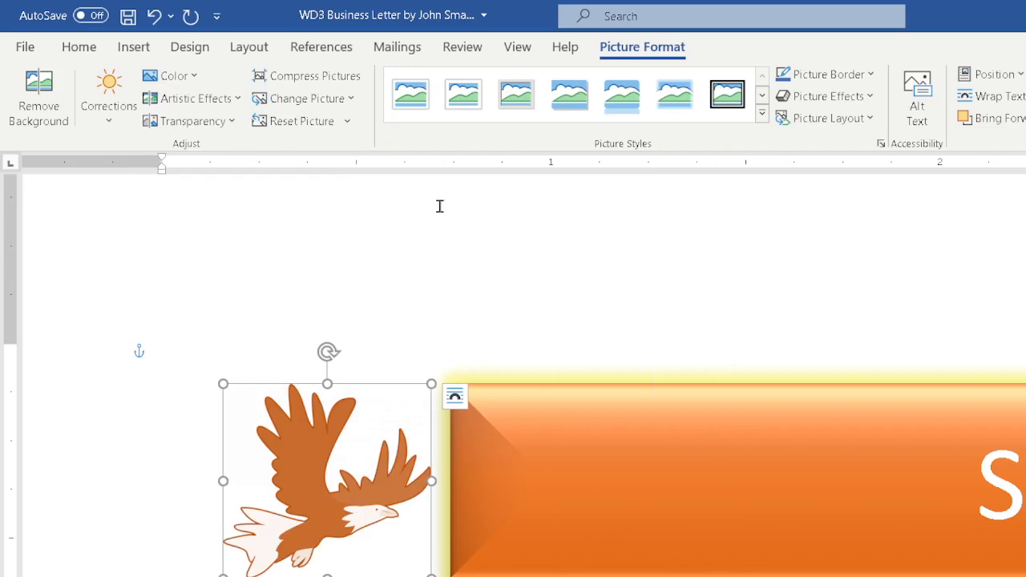
pyautogui.click(212, 99)
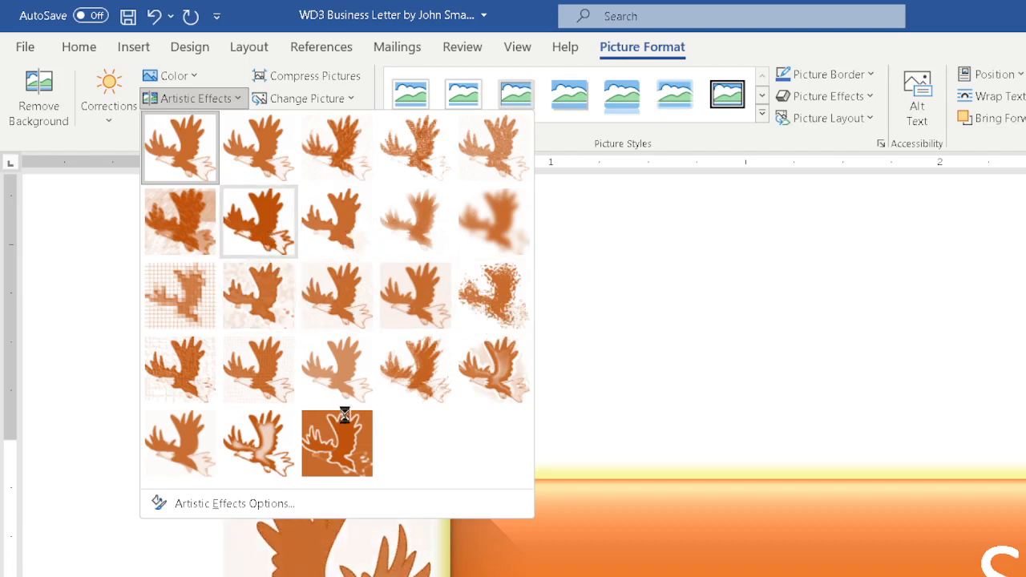
pyautogui.click(492, 380)
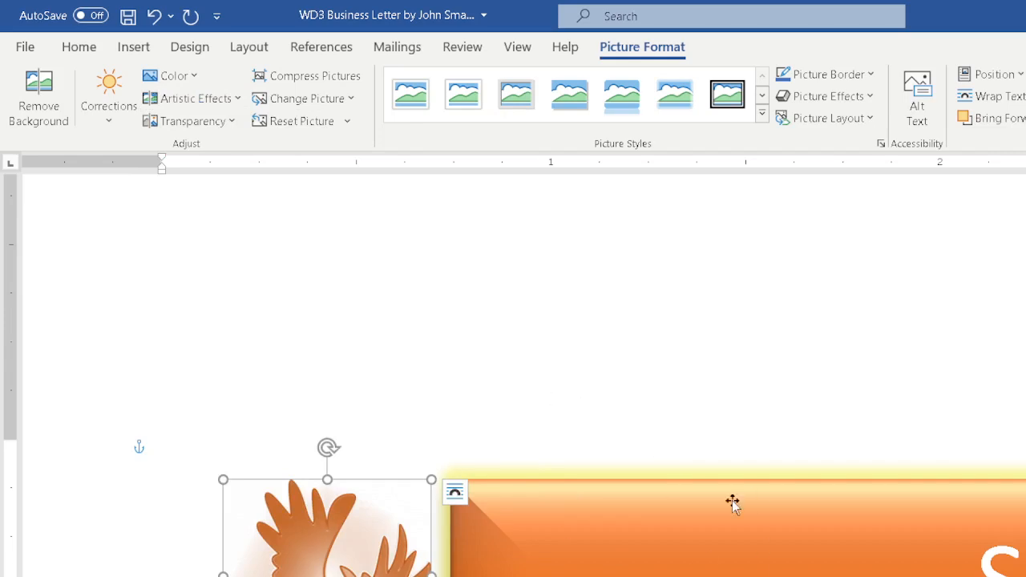
# - Add a yellow glow around the eagle picture to match the banner's glow
pyautogui.click(865, 100)
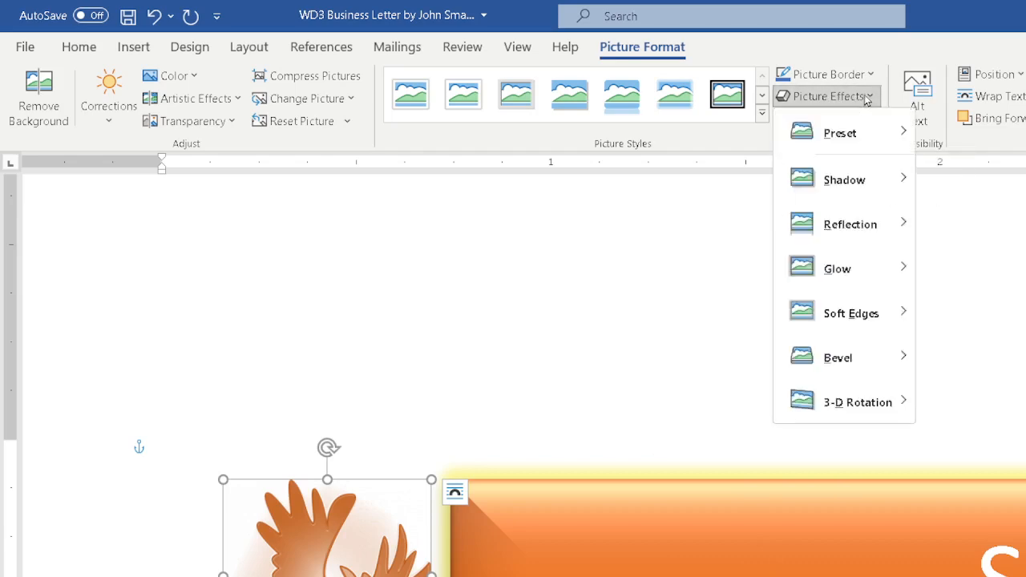
pyautogui.moveTo(860, 273)
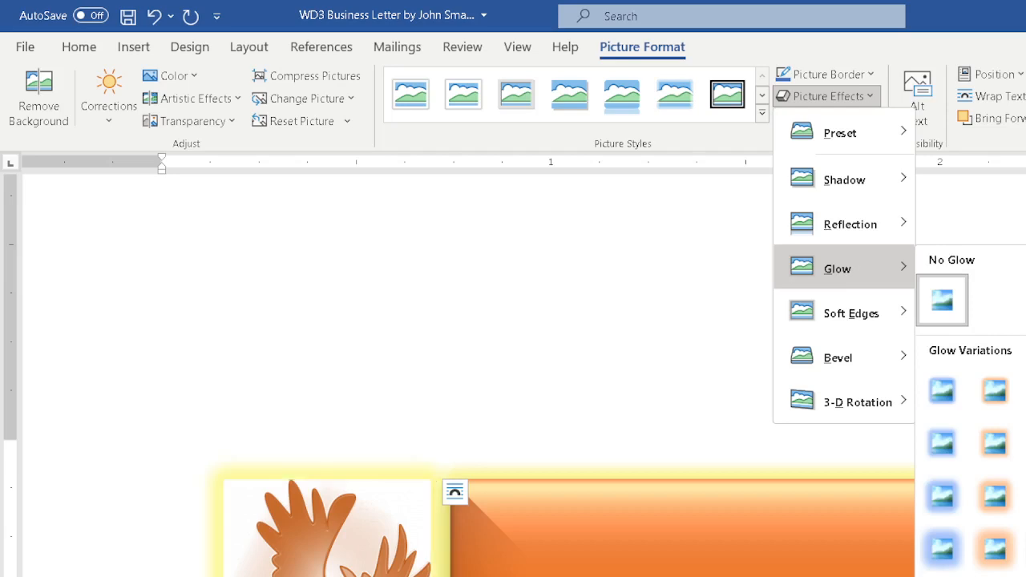
pyautogui.click(1025, 390)
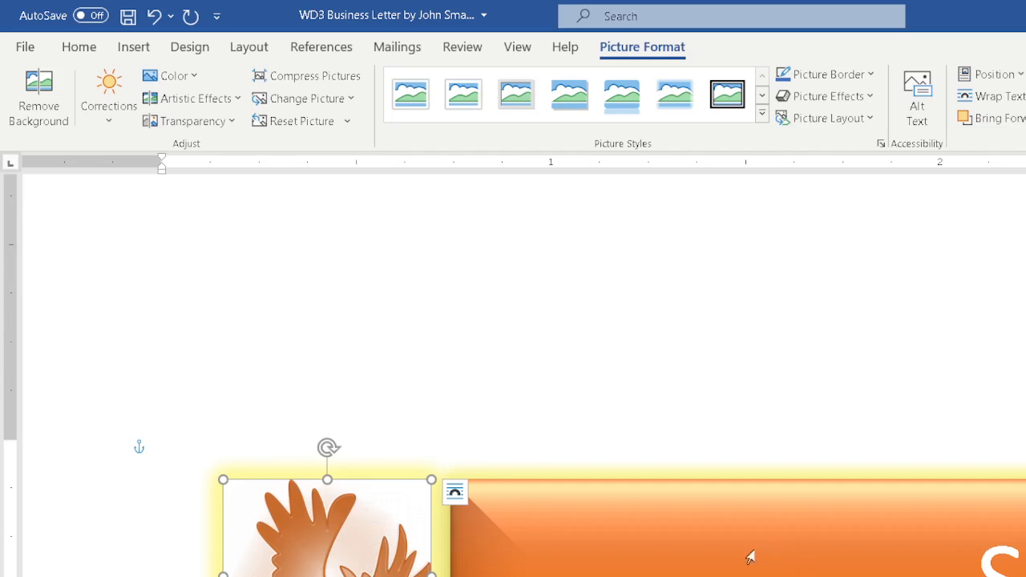
# - Apply the first bevel style to the eagle picture
pyautogui.click(865, 96)
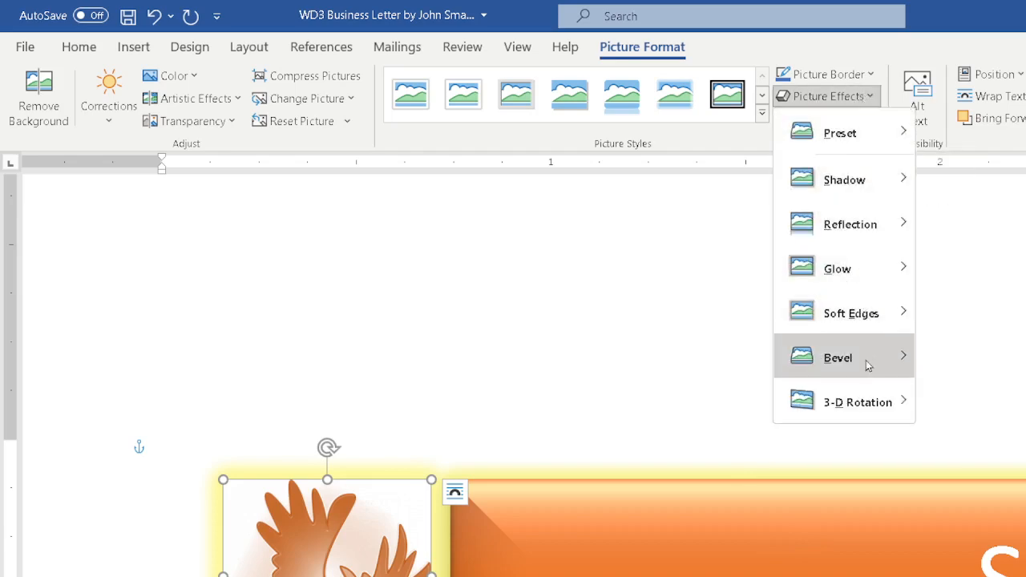
pyautogui.moveTo(870, 360)
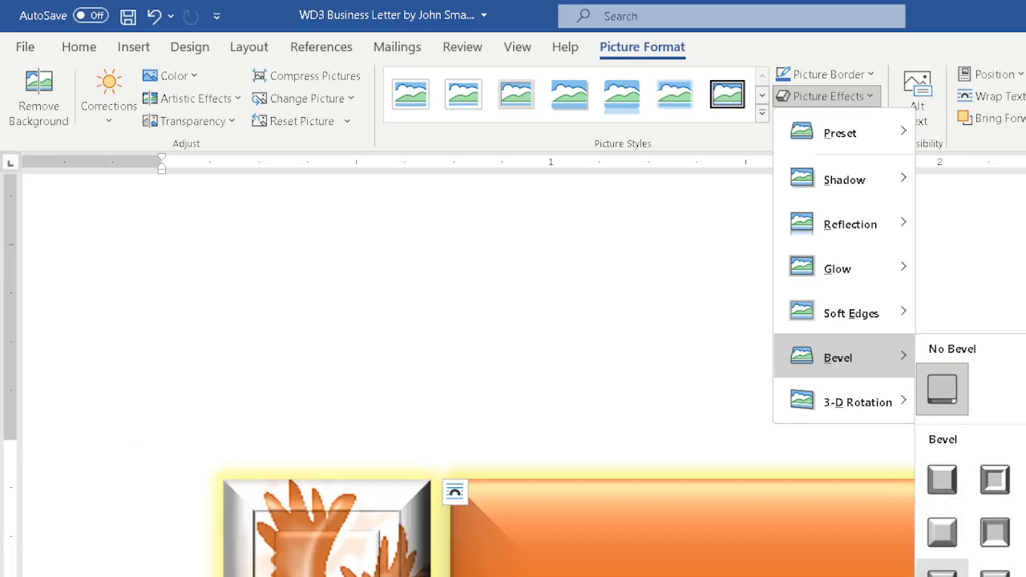
pyautogui.click(942, 481)
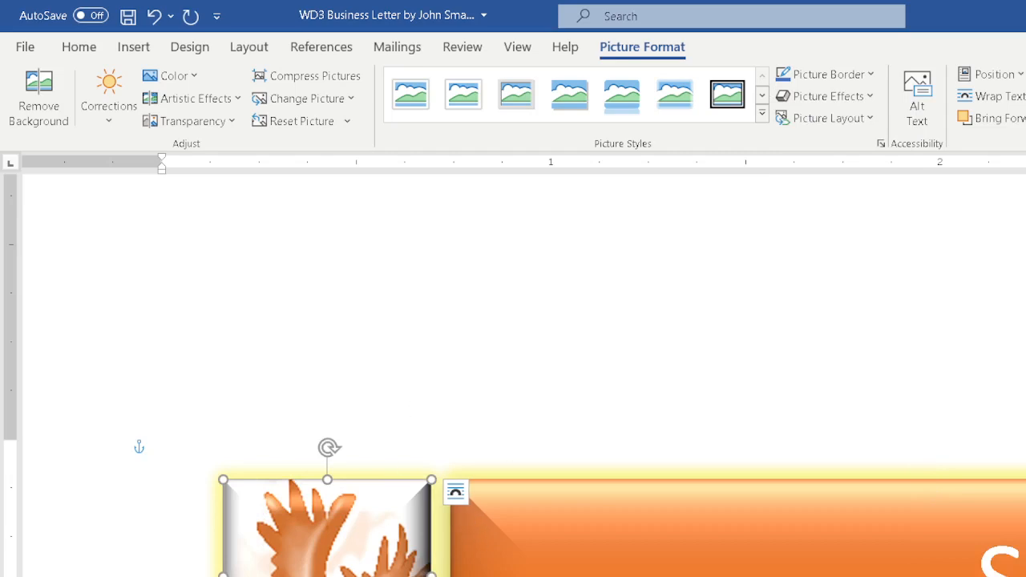
pyautogui.scroll(-3, 403, 364)
pyautogui.scroll(3, 371, 404)
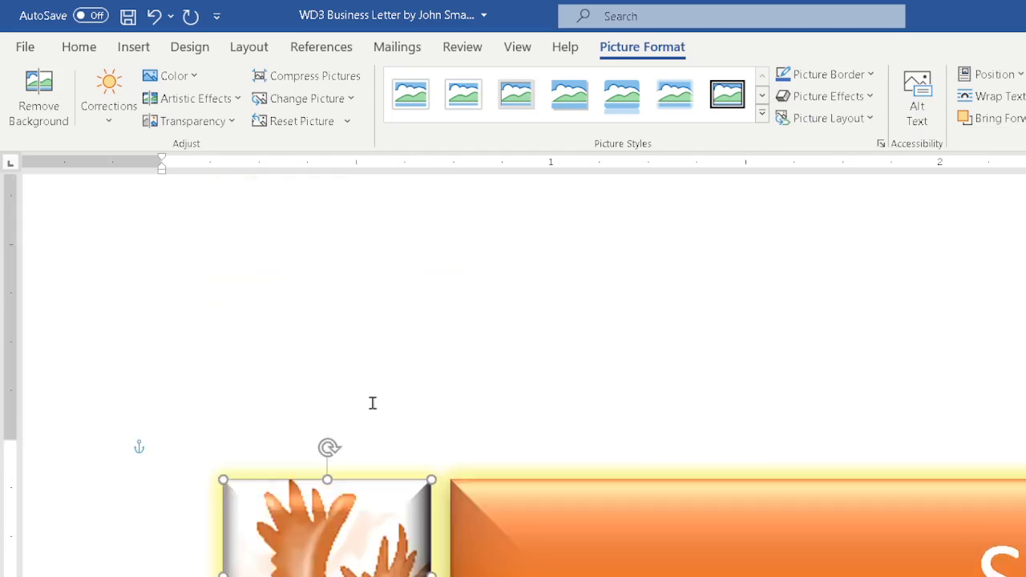
pyautogui.scroll(-2, 373, 403)
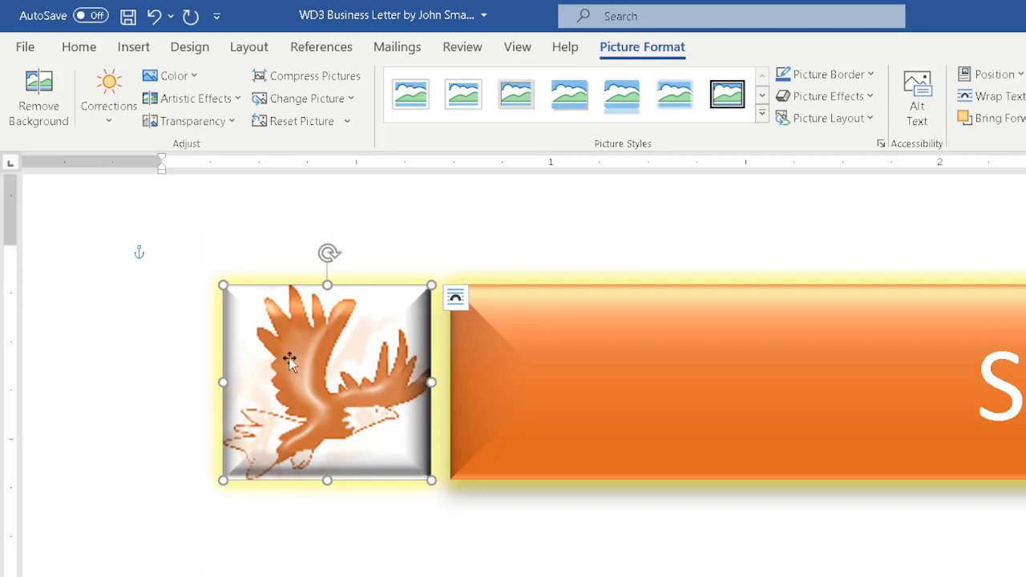
# - Nudge the eagle picture sideways in small increments until its right edge meets the banner's left edge
pyautogui.press('Right')
pyautogui.press('Right')
pyautogui.press('Right')
pyautogui.press('Right')
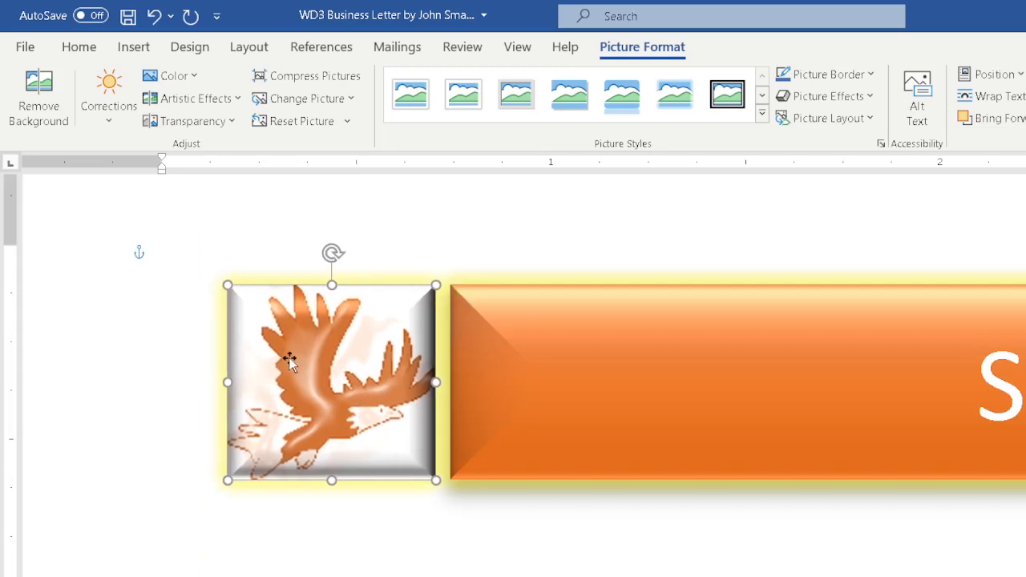
pyautogui.press('Right')
pyautogui.press('Right')
pyautogui.press('Right')
pyautogui.press('Right')
pyautogui.press('Right')
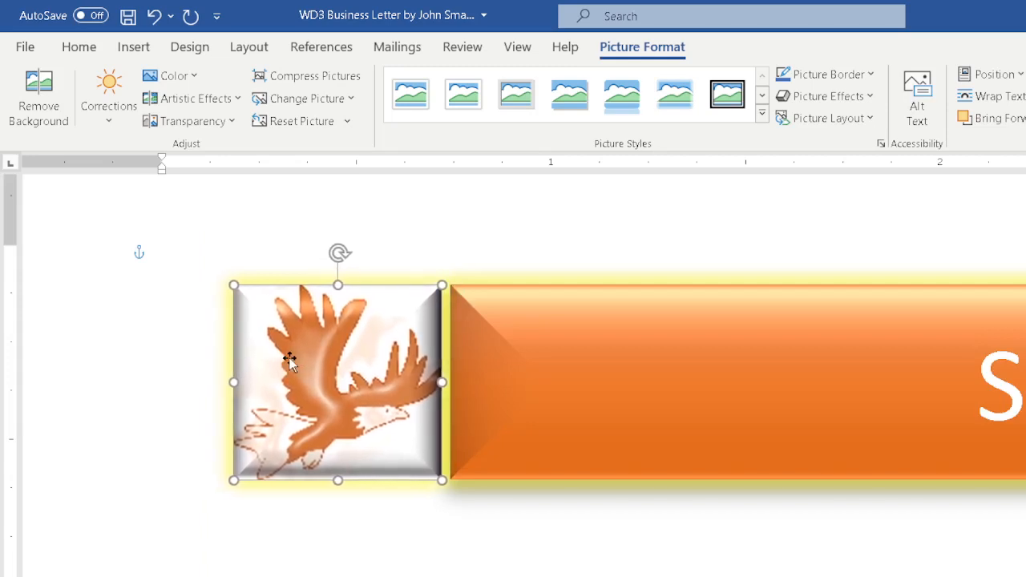
pyautogui.press('Right')
pyautogui.press('Right')
pyautogui.press('Right')
pyautogui.press('Right')
pyautogui.press('Right')
pyautogui.press('Right')
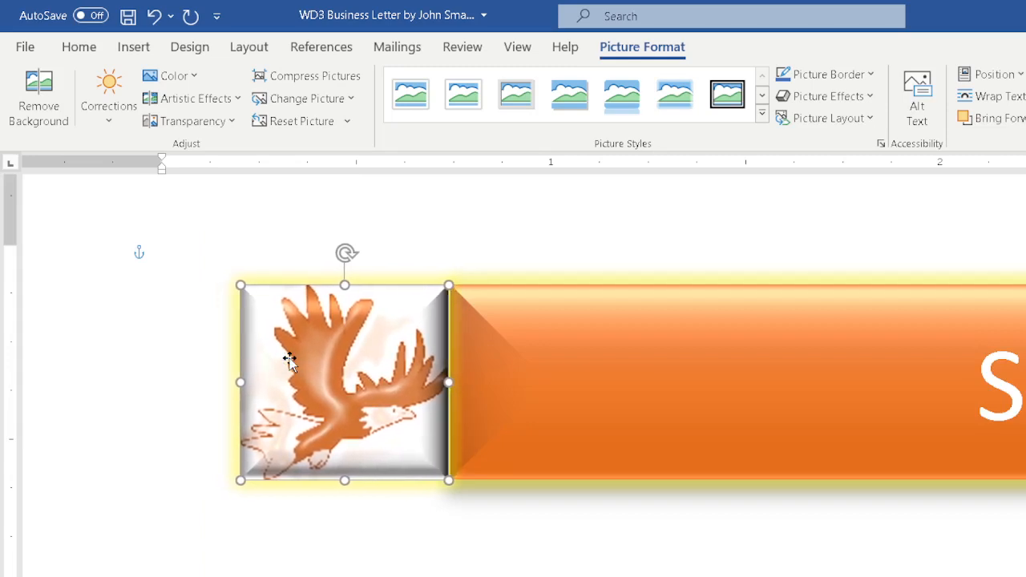
pyautogui.press('Right')
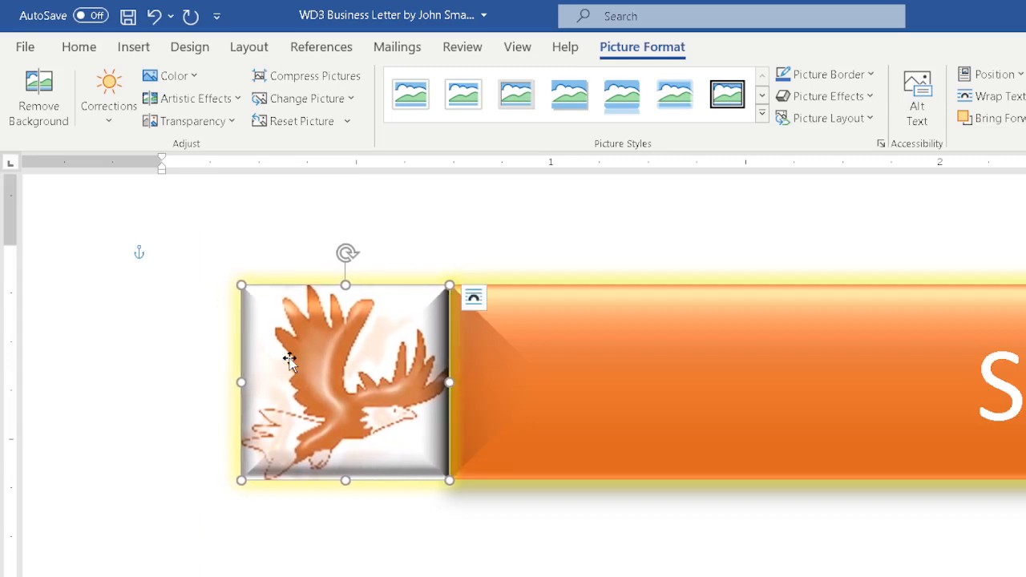
pyautogui.press('Right')
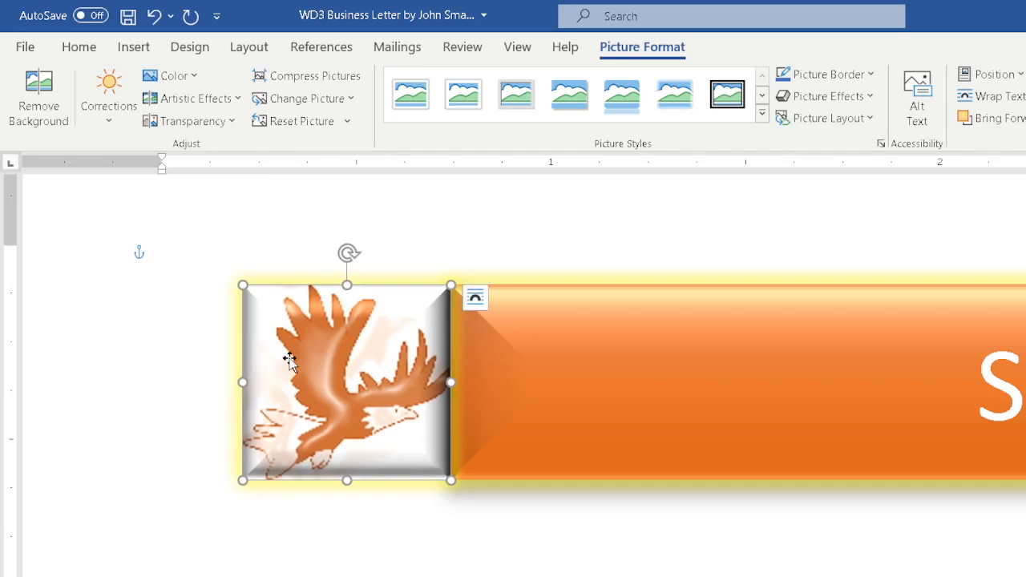
pyautogui.press('Left')
pyautogui.press('Left')
pyautogui.press('Left')
pyautogui.press('Left')
pyautogui.press('Left')
pyautogui.press('Left')
pyautogui.press('Left')
pyautogui.press('Left')
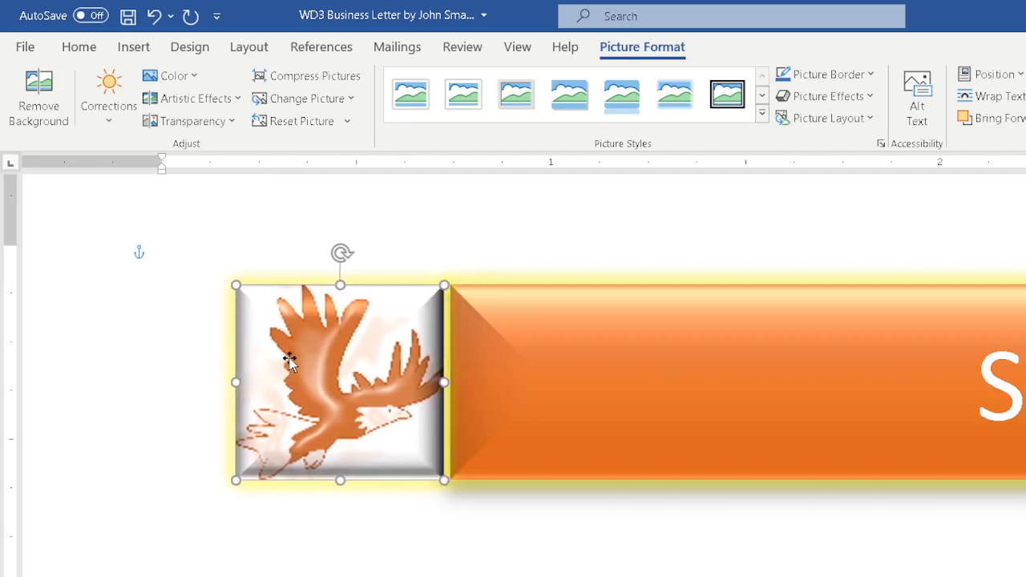
pyautogui.press('Right')
pyautogui.press('Right')
pyautogui.press('Right')
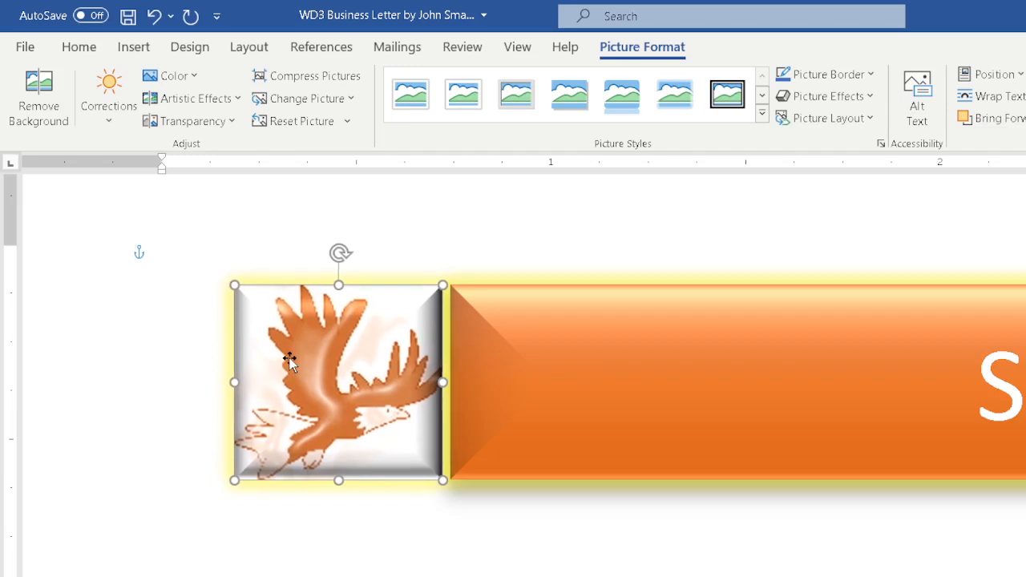
pyautogui.press('Right')
pyautogui.press('Right')
pyautogui.press('Right')
pyautogui.press('Right')
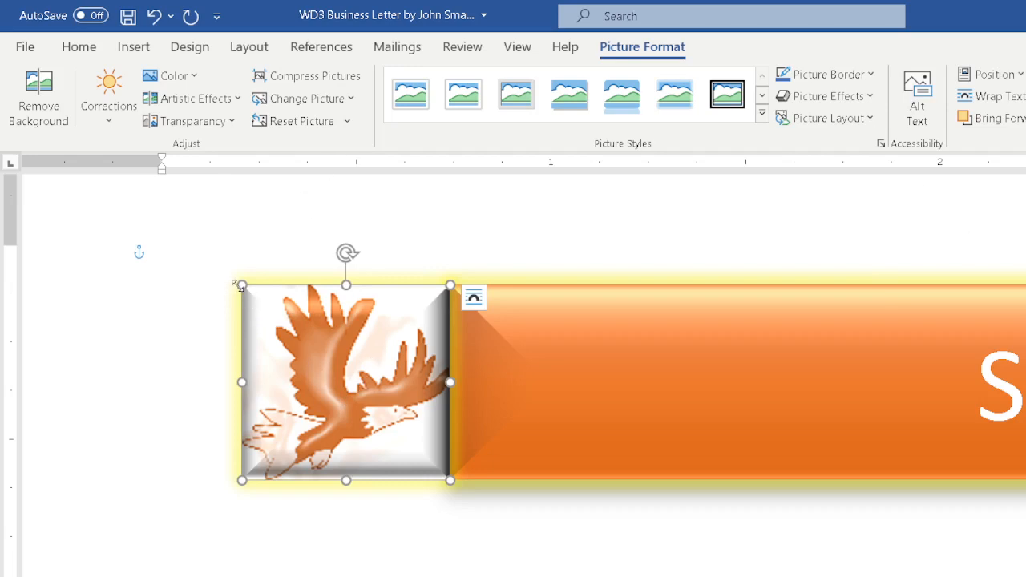
pyautogui.moveTo(241, 286)
pyautogui.mouseDown()
pyautogui.moveTo(201, 256)
pyautogui.moveTo(281, 300)
pyautogui.moveTo(192, 248)
pyautogui.moveTo(323, 320)
pyautogui.moveTo(222, 271)
pyautogui.moveTo(355, 323)
pyautogui.moveTo(256, 288)
pyautogui.mouseUp()
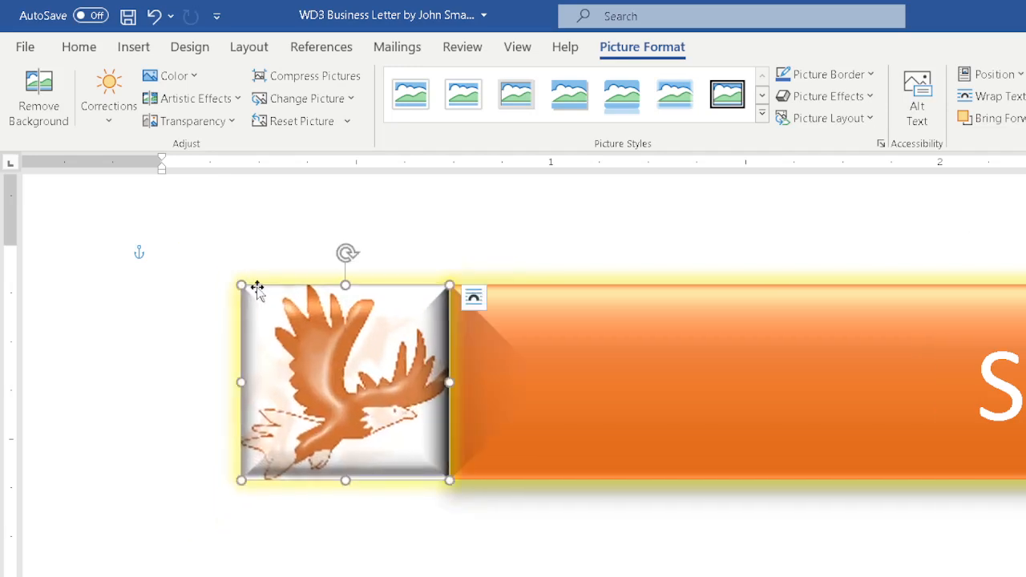
pyautogui.hotkey('ctrl', 'z')
pyautogui.click(165, 281)
pyautogui.click(360, 381)
pyautogui.moveTo(362, 381); pyautogui.dragTo(363, 381)
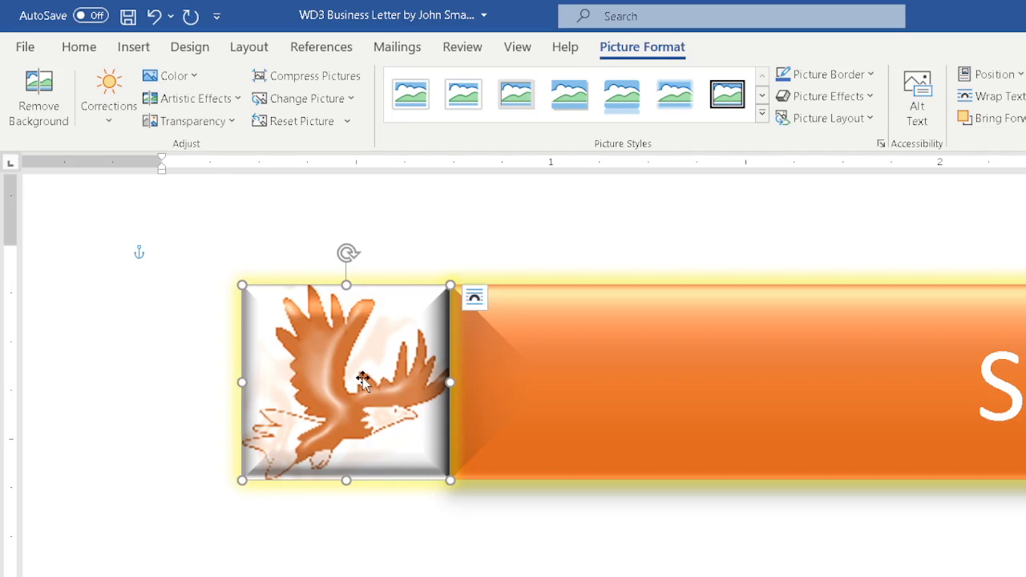
# - Deselect the eagle picture and check how it looks together with the Sunset State College banner
pyautogui.click(164, 281)
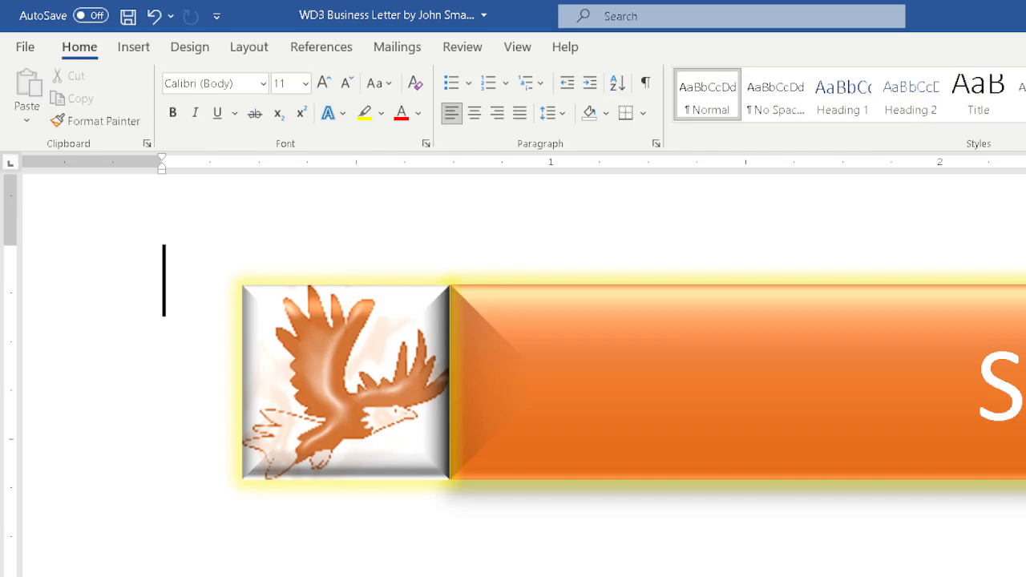
pyautogui.scroll(-5, 524, 375)
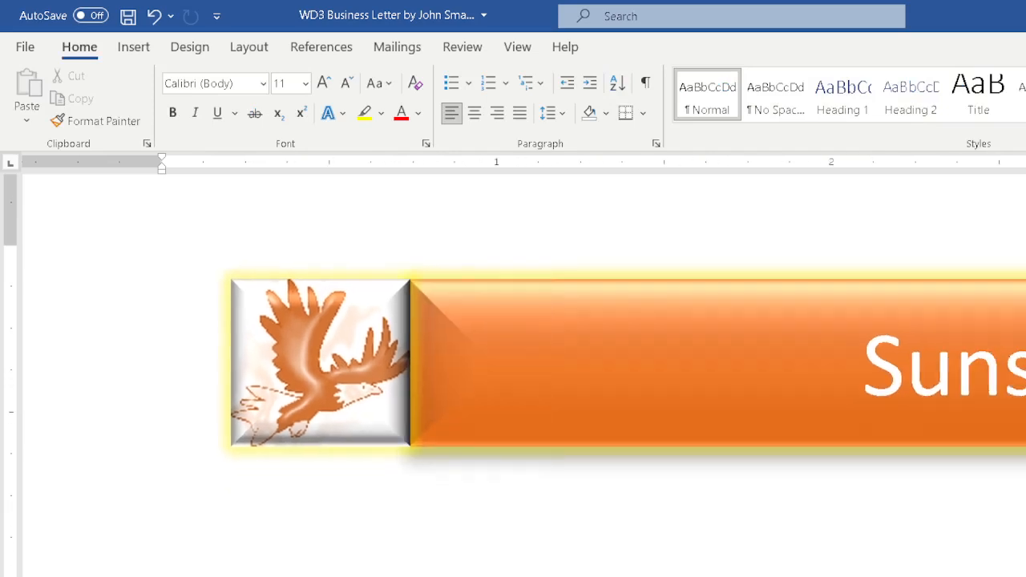
pyautogui.scroll(-4, 525, 375)
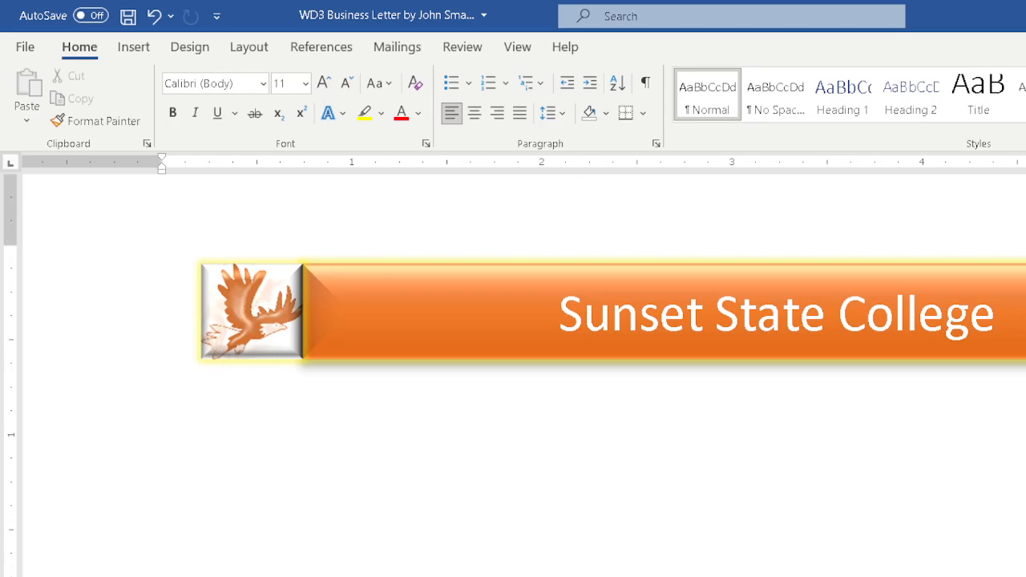
# - Try placing a pasted copy of the eagle picture at the banner's far right end, and undo the attempt
pyautogui.click(229, 315)
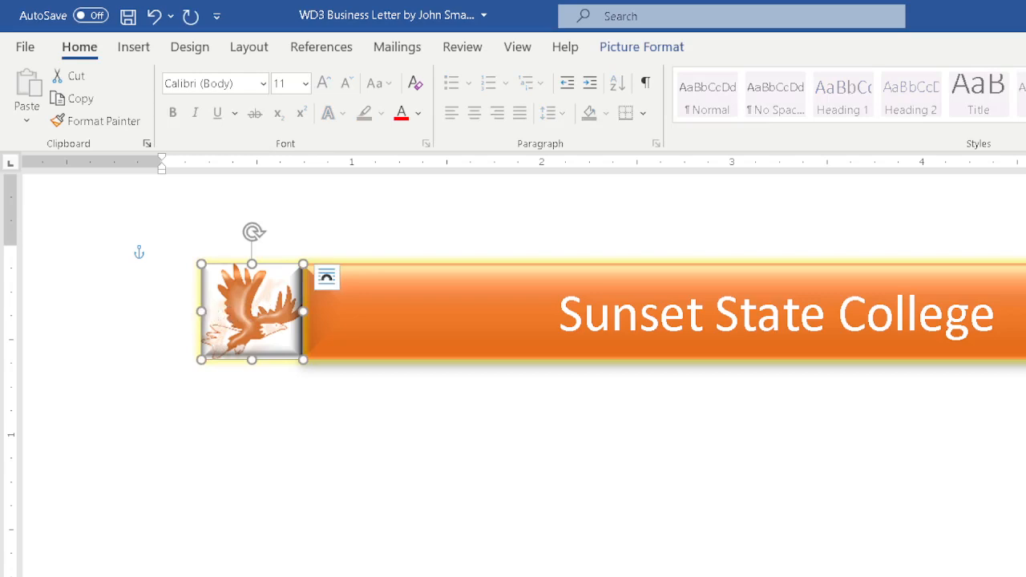
pyautogui.hotkey('ctrl', 'c')
pyautogui.hotkey('ctrl', 'v')
pyautogui.moveTo(266, 353); pyautogui.dragTo(1025, 360)
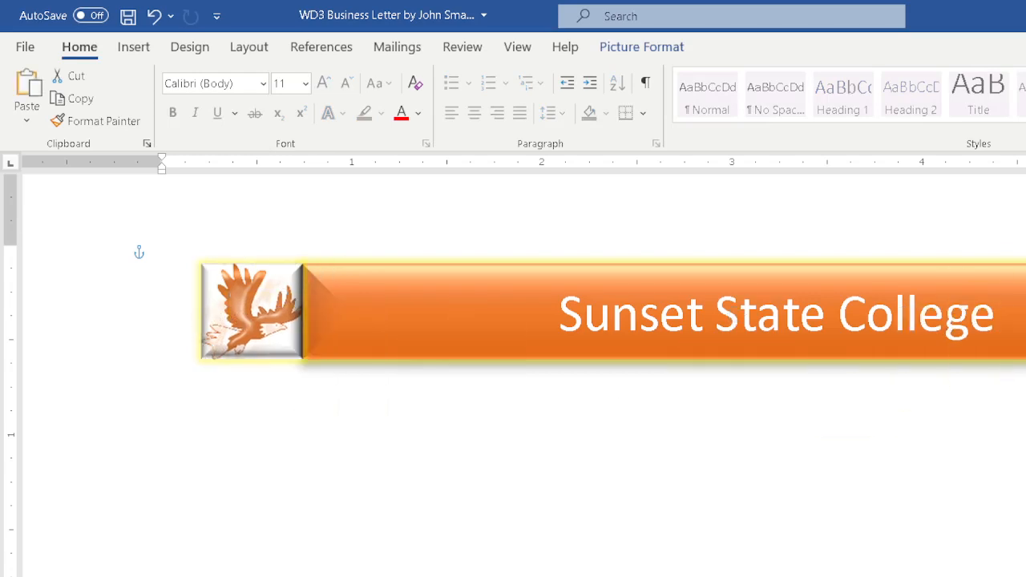
pyautogui.hotkey('ctrl', 'z')
pyautogui.hotkey('ctrl', 'z')
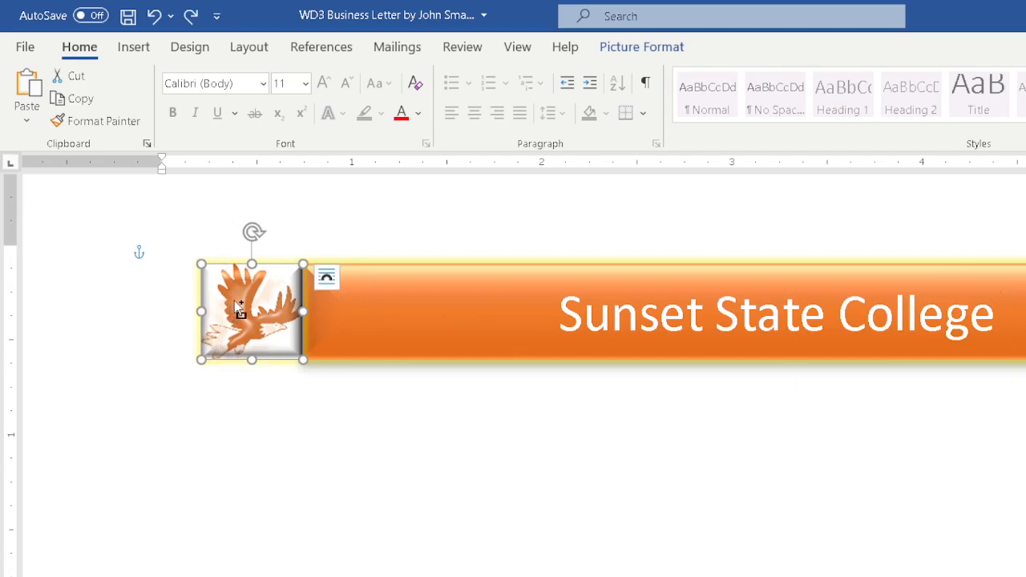
# - Duplicate the eagle picture to the right end of the Sunset State College banner, level with the original, and deselect it
pyautogui.moveTo(238, 308); pyautogui.dragTo(1025, 260)
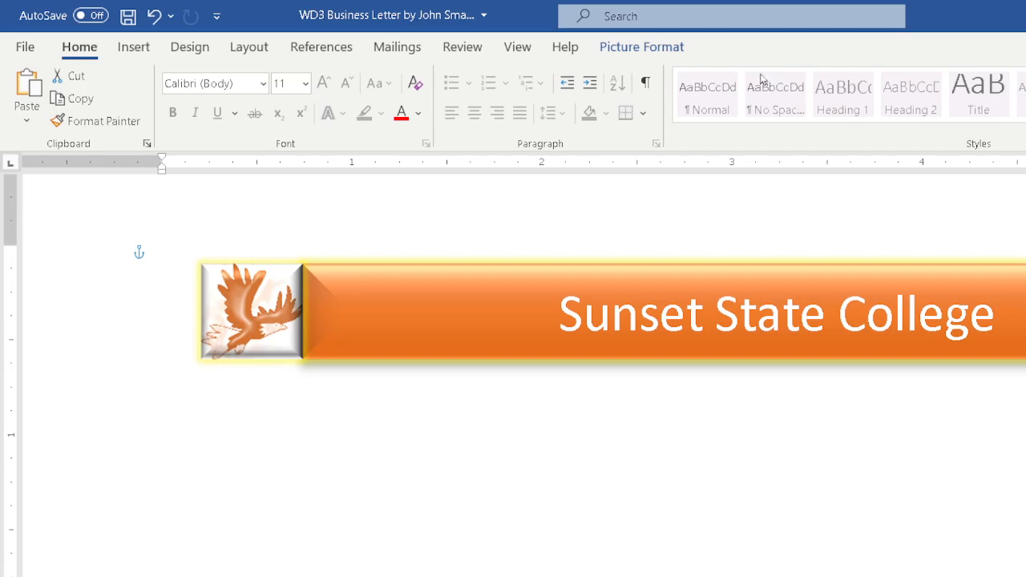
pyautogui.click(625, 47)
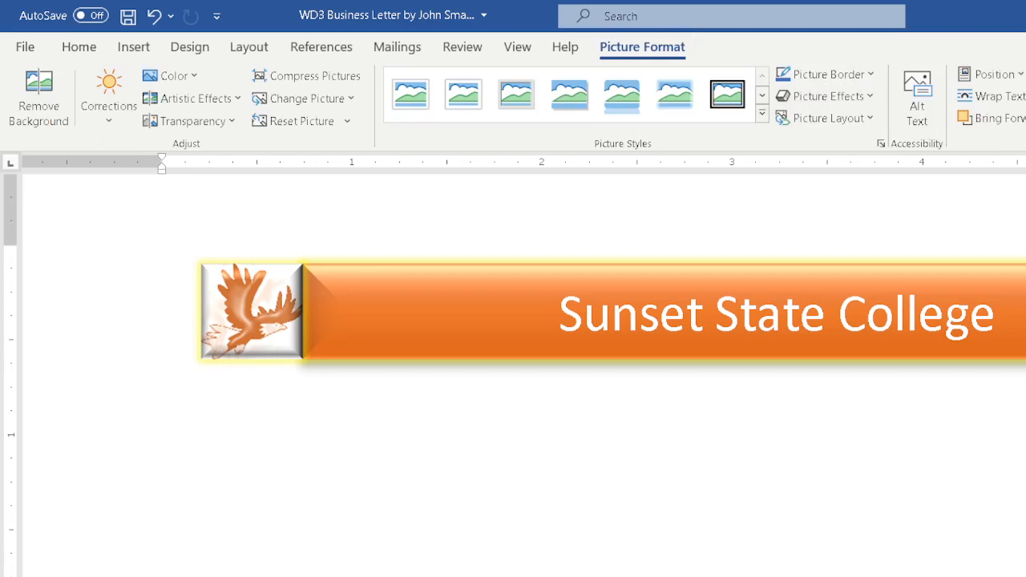
pyautogui.hotkey('ctrl', 'z')
pyautogui.click(369, 304)
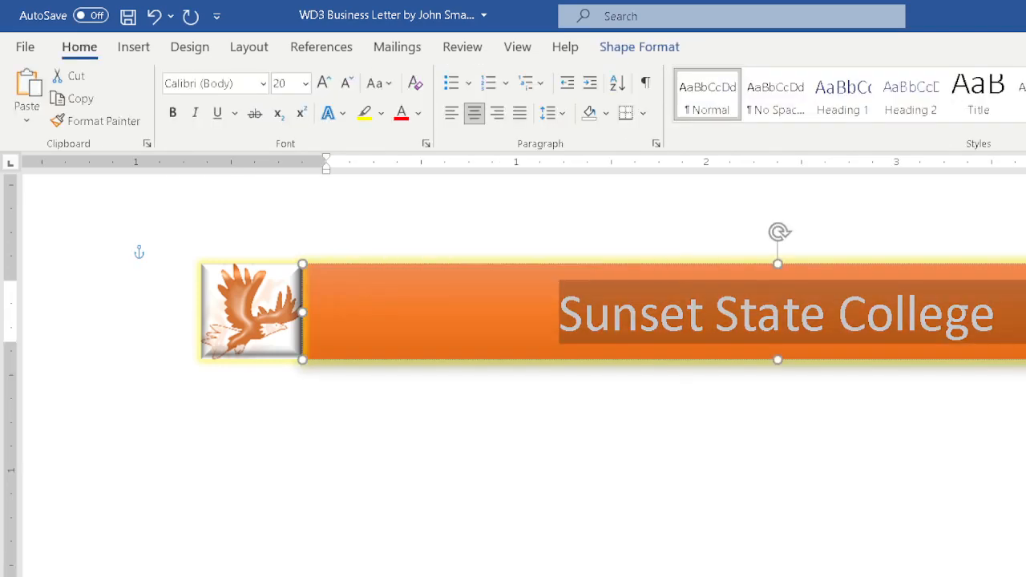
pyautogui.click(245, 287)
pyautogui.press('Escape')
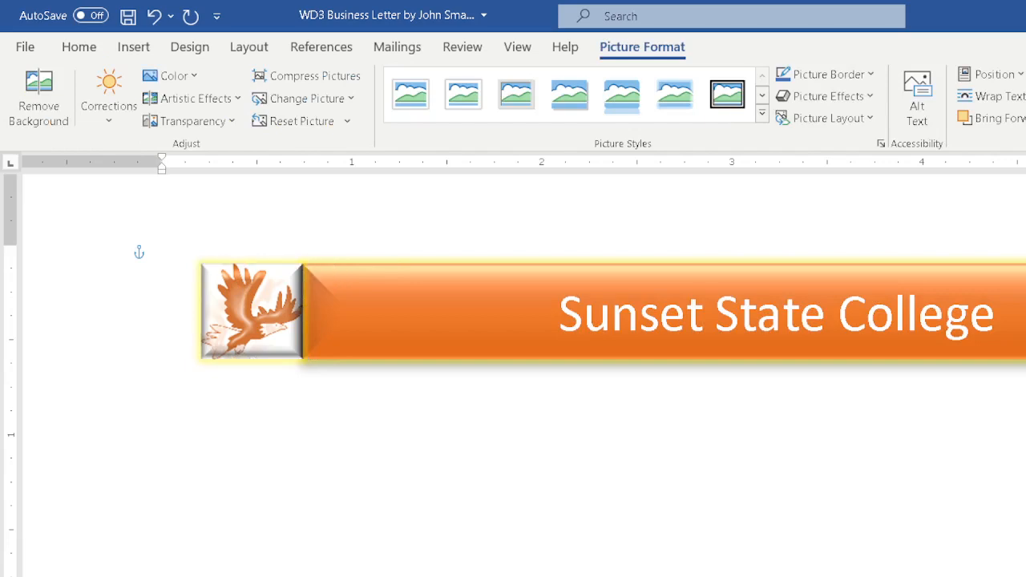
pyautogui.click(435, 316)
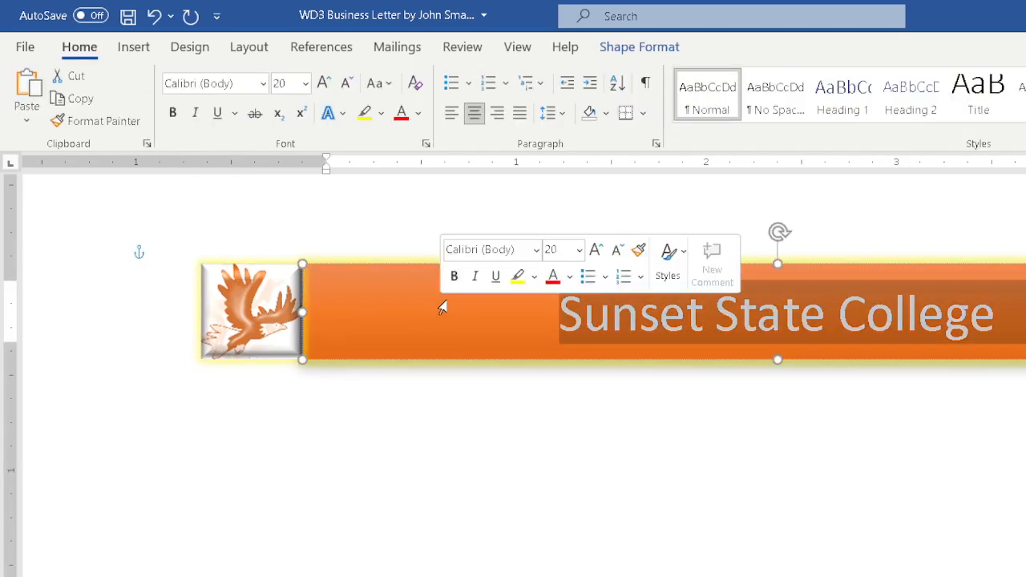
pyautogui.press('Escape')
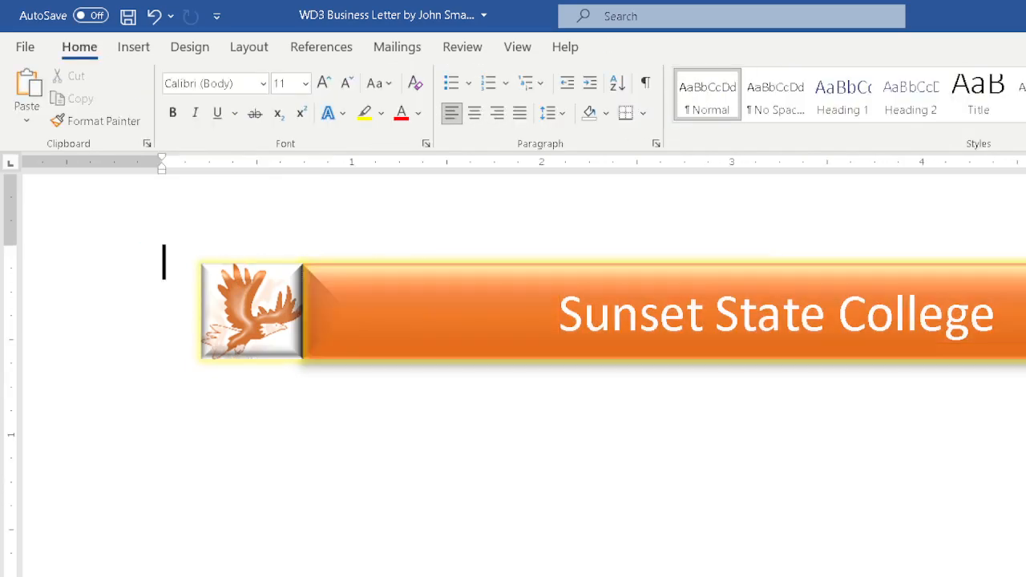
# - Try repositioning the Sunset State College banner and undo the most recent changes
pyautogui.click(733, 279)
pyautogui.moveTo(777, 233); pyautogui.dragTo(778, 204)
pyautogui.hotkey('ctrl', 'z')
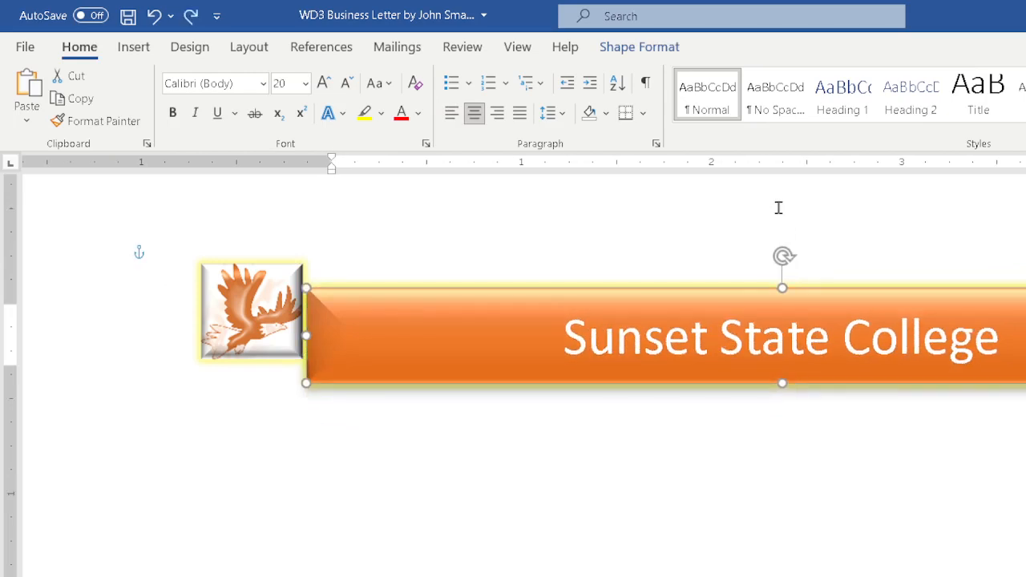
pyautogui.hotkey('ctrl', 'z')
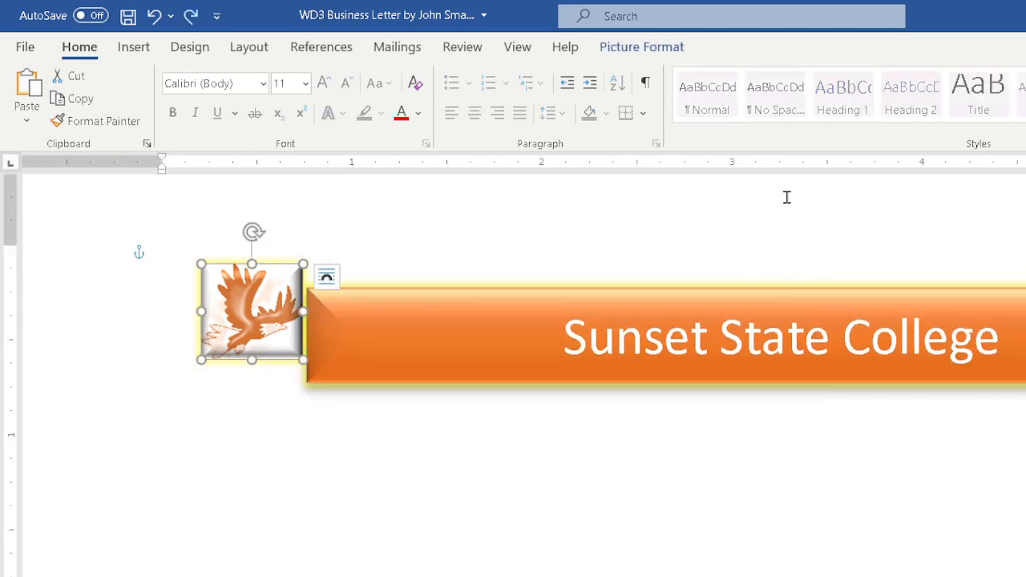
pyautogui.hotkey('ctrl', 'z')
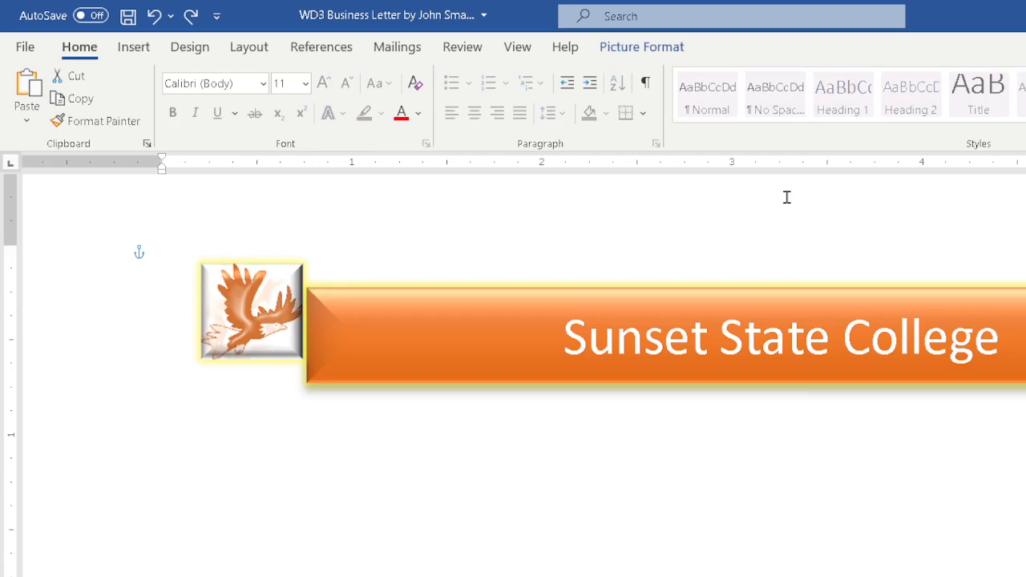
# - Move the Sunset State College banner up and adjust it slightly sideways so it lines up with the eagle pictures
pyautogui.click(770, 300)
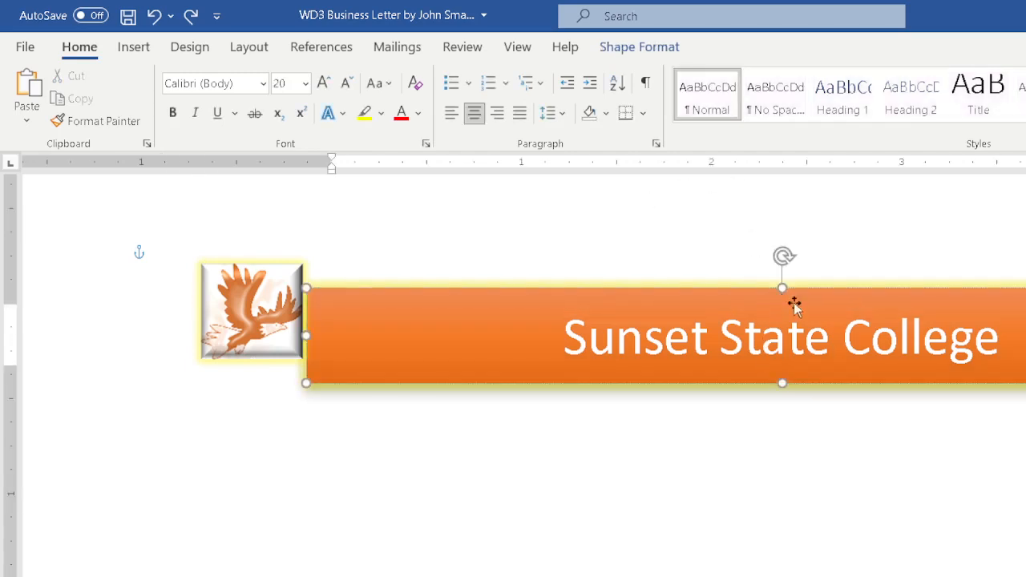
pyautogui.moveTo(801, 288); pyautogui.dragTo(795, 264)
pyautogui.press('Escape')
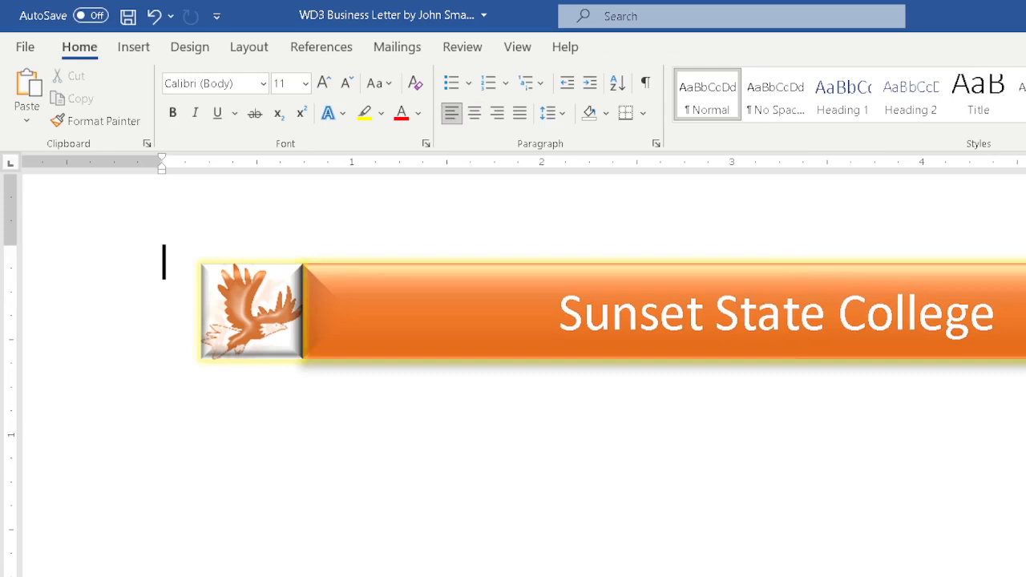
pyautogui.click(675, 267)
pyautogui.moveTo(674, 266); pyautogui.dragTo(677, 266)
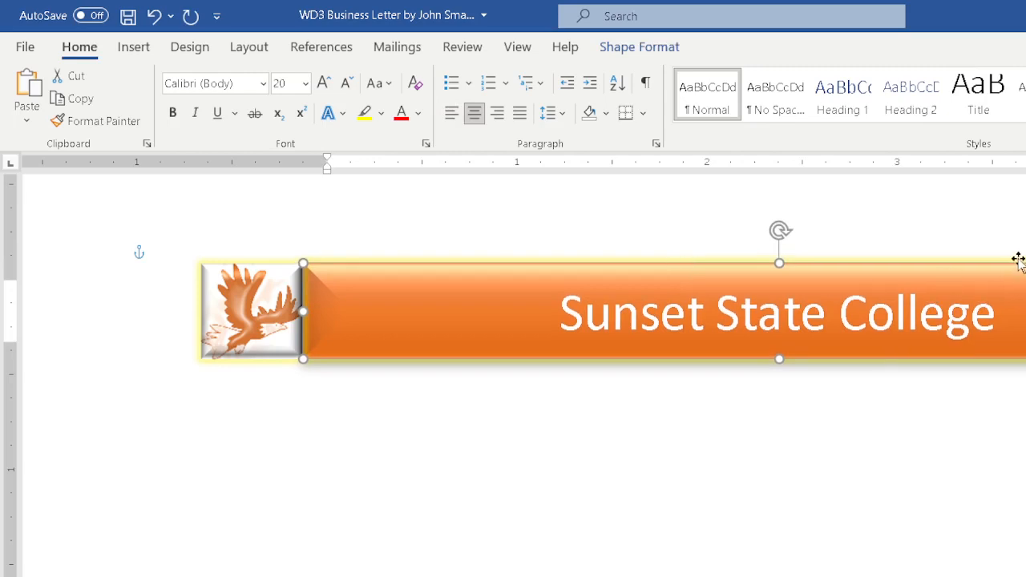
# - Select the Sunset State College banner together with the eagle pictures and group them into one letterhead object
pyautogui.click(247, 276)
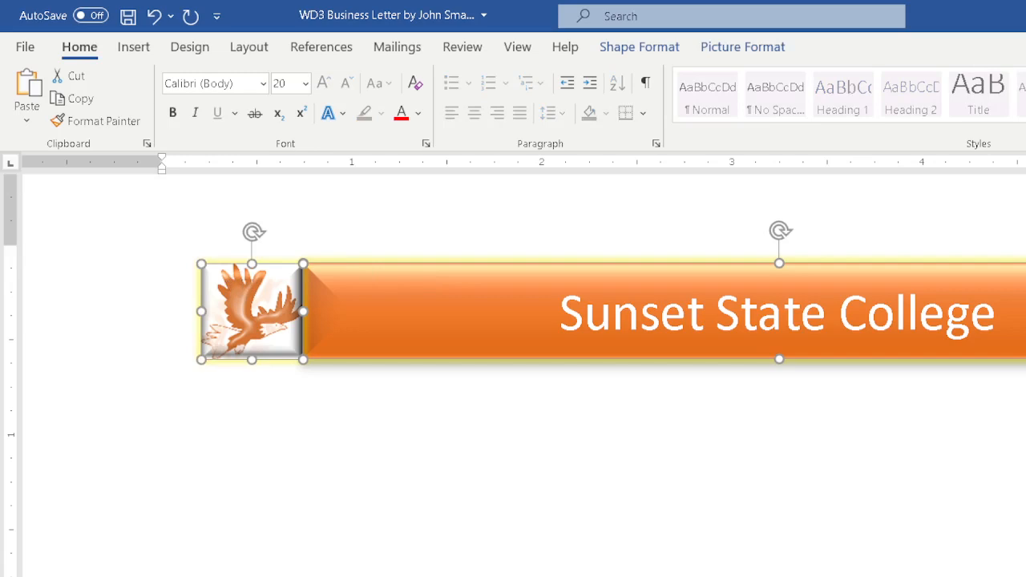
pyautogui.click(763, 48)
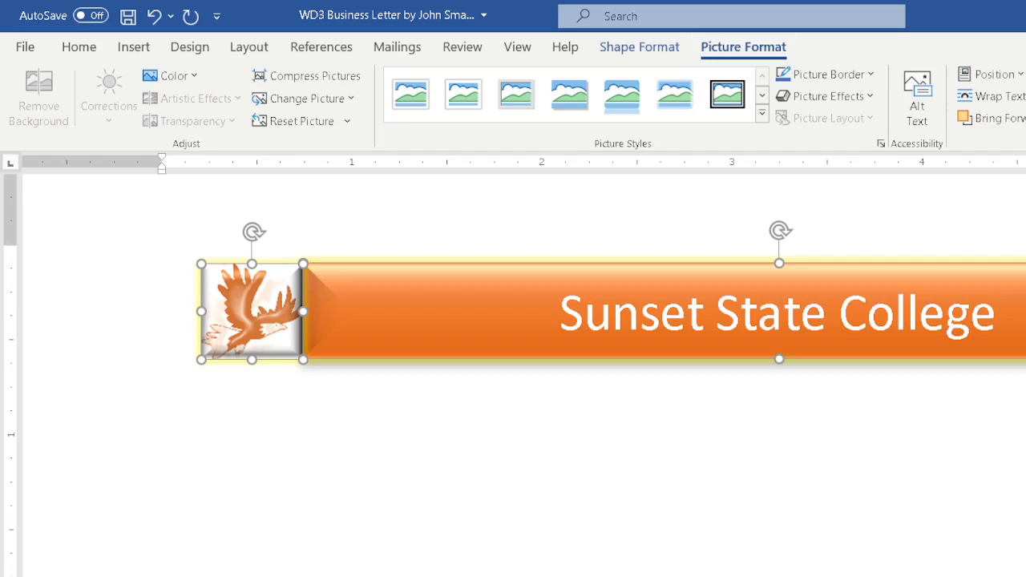
pyautogui.click(1023, 306)
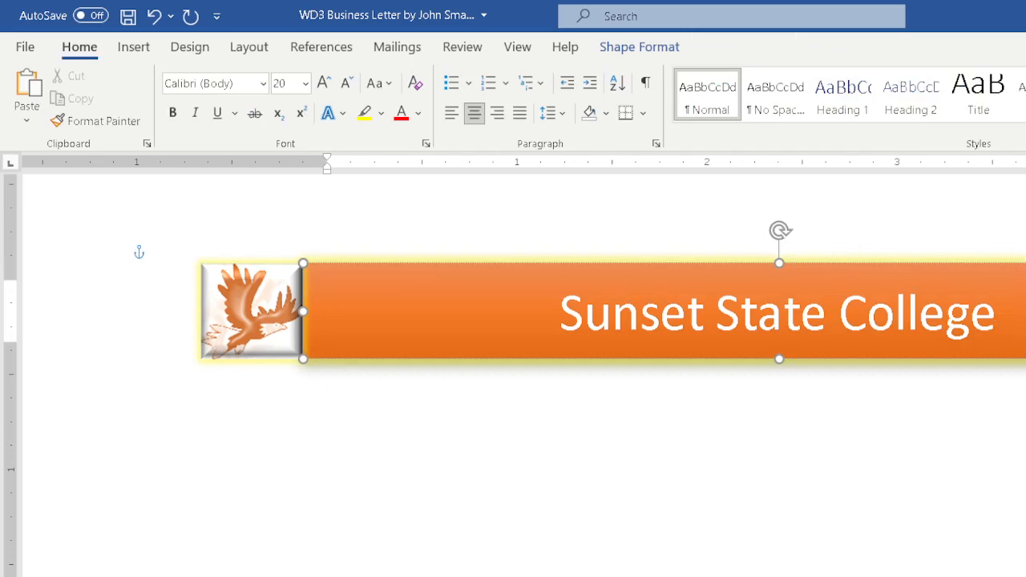
pyautogui.click(373, 332)
pyautogui.click(272, 280)
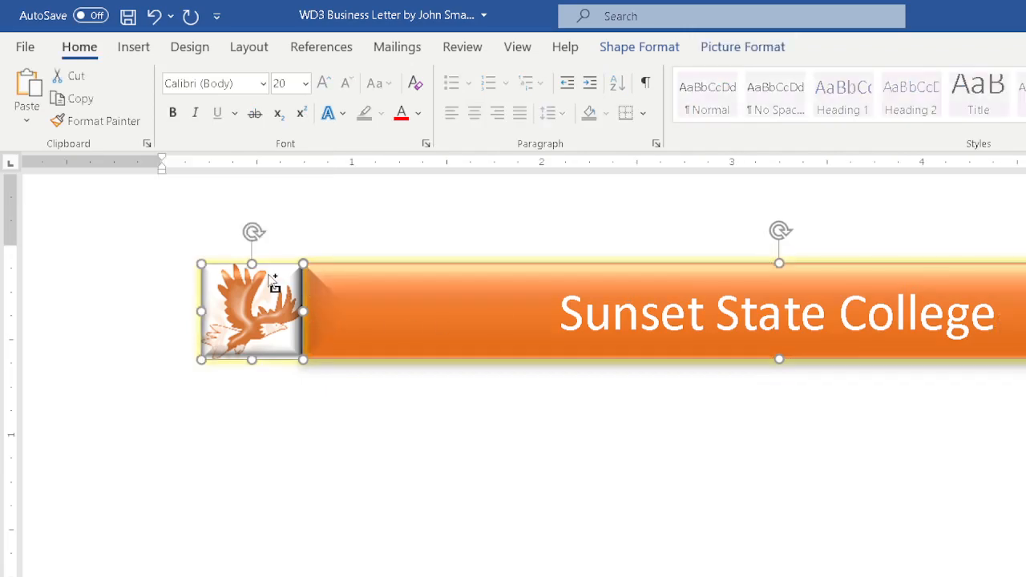
pyautogui.rightClick(271, 269)
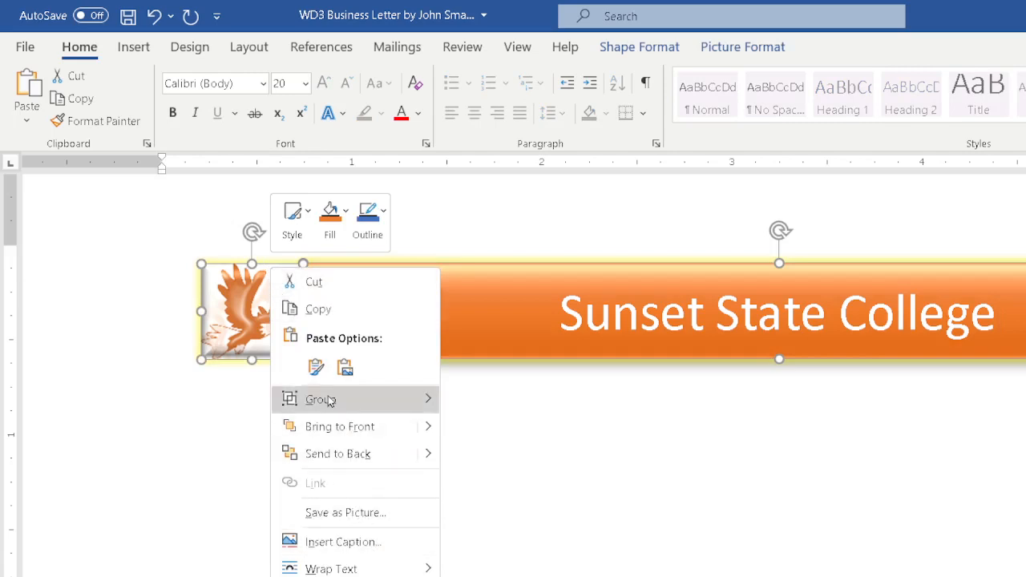
pyautogui.moveTo(351, 398)
pyautogui.click(467, 403)
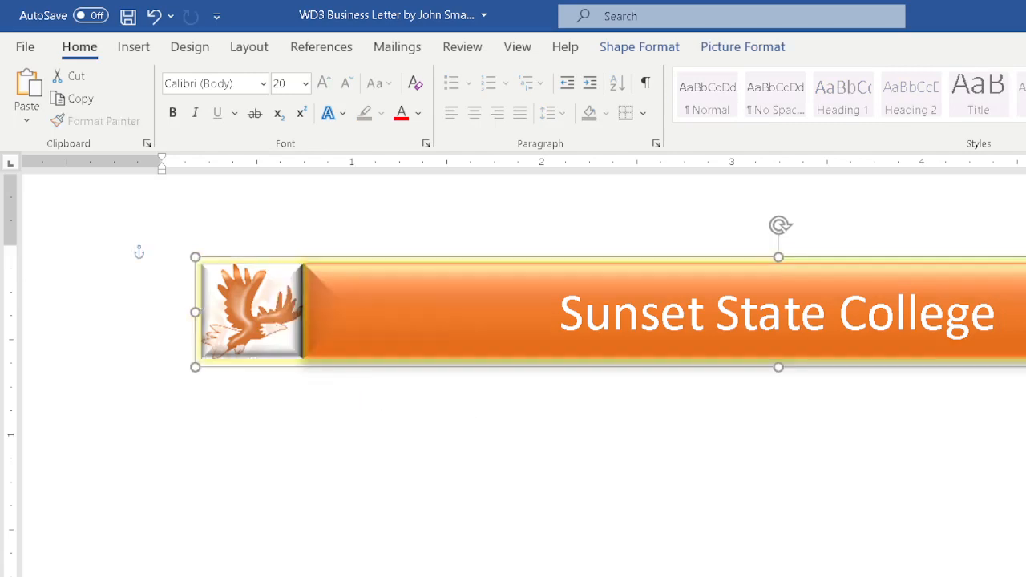
pyautogui.click(165, 265)
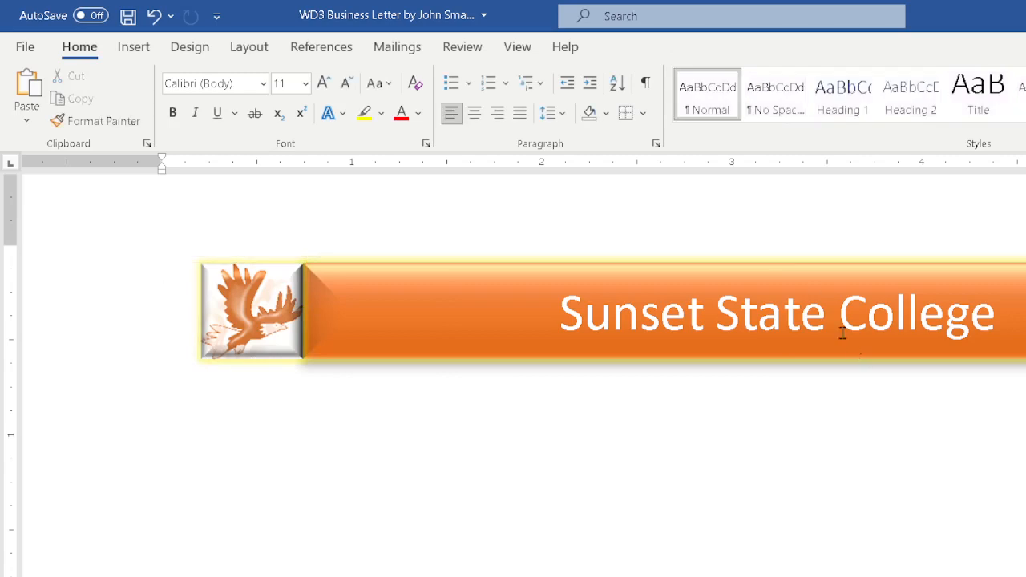
# - Try rotating the grouped letterhead as one object, undo the rotation and deselect the group
pyautogui.click(818, 301)
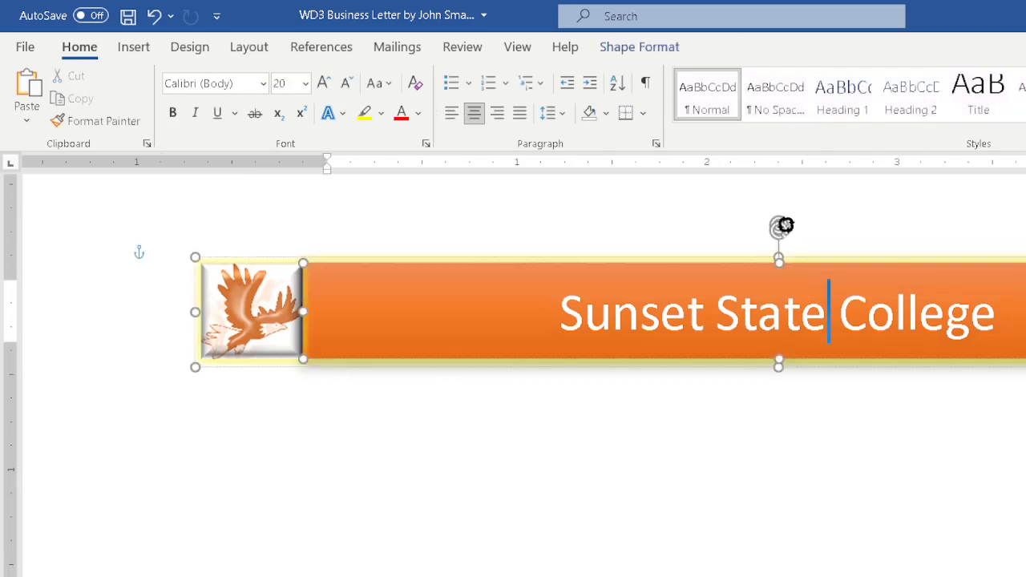
pyautogui.moveTo(779, 226)
pyautogui.mouseDown()
pyautogui.moveTo(802, 232)
pyautogui.moveTo(774, 217)
pyautogui.moveTo(780, 229)
pyautogui.mouseUp()
pyautogui.click(789, 241)
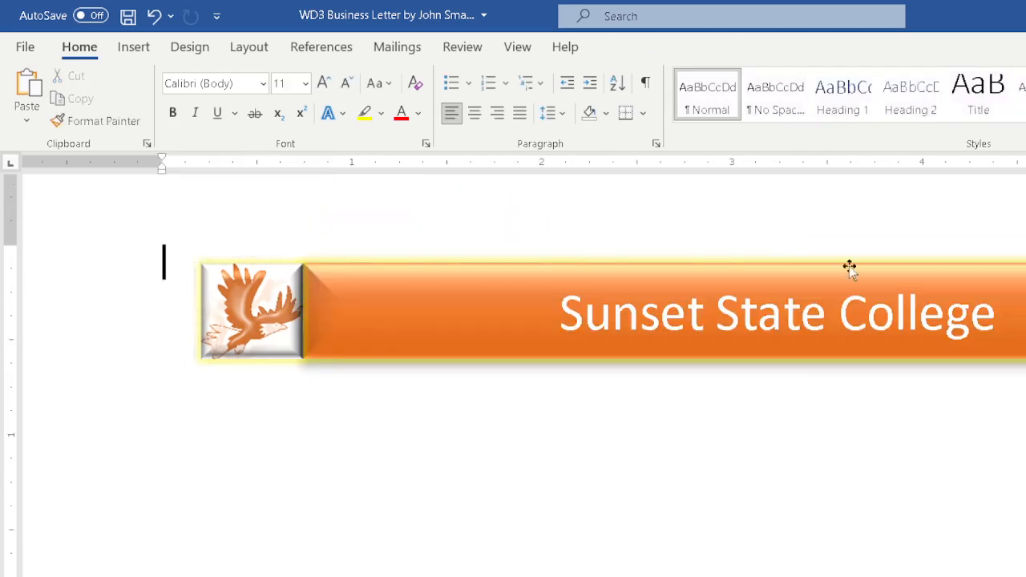
pyautogui.click(849, 269)
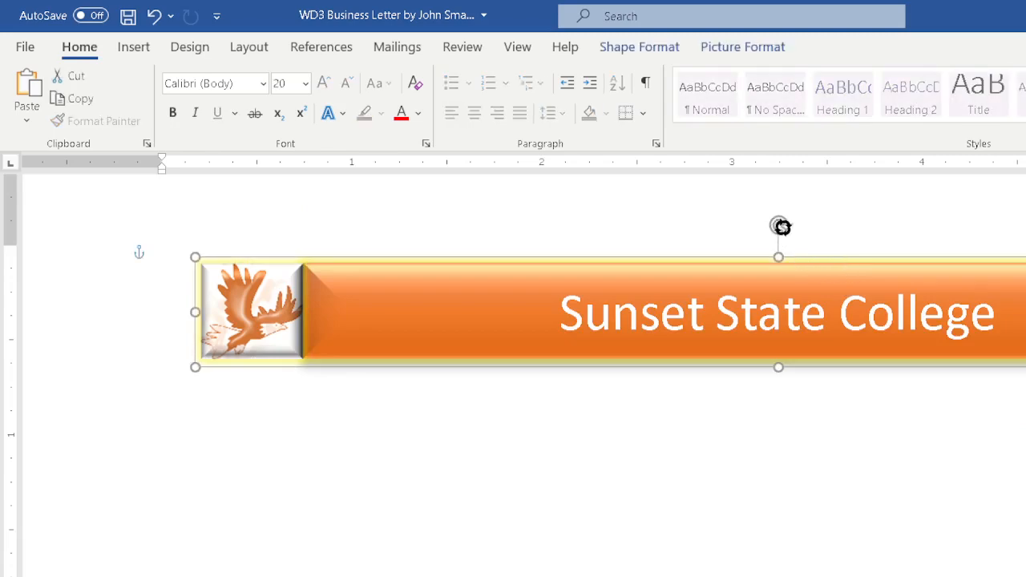
pyautogui.moveTo(781, 227)
pyautogui.mouseDown()
pyautogui.moveTo(808, 230)
pyautogui.moveTo(762, 224)
pyautogui.moveTo(830, 214)
pyautogui.moveTo(800, 224)
pyautogui.mouseUp()
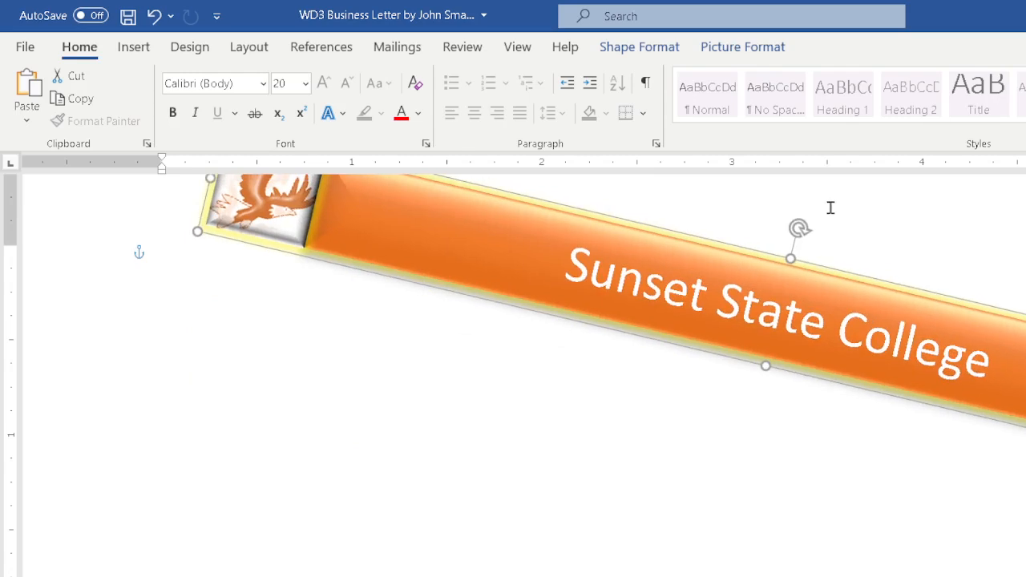
pyautogui.hotkey('ctrl', 'z')
pyautogui.press('Escape')
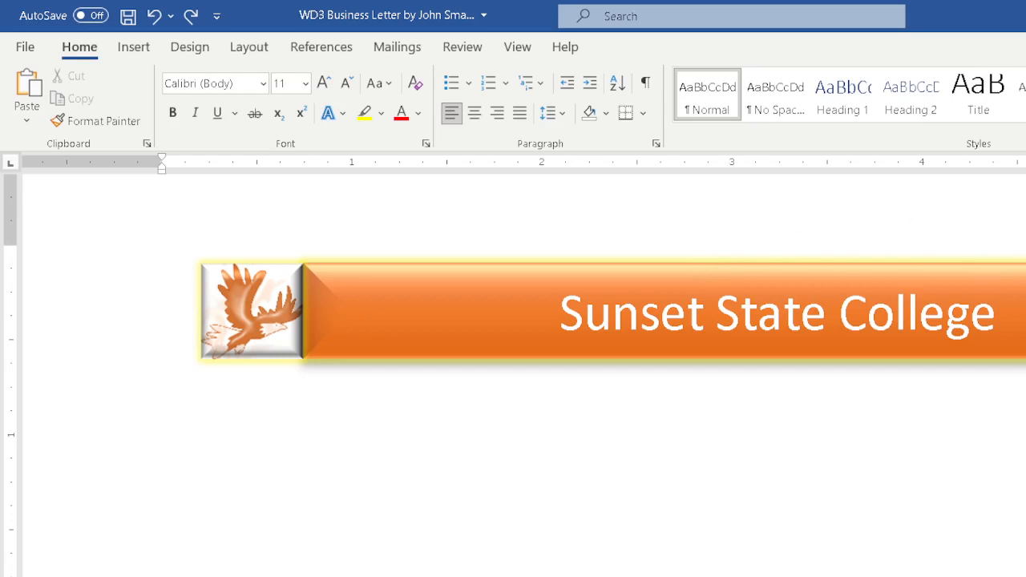
# - Examine how the whole letterhead group and its individual parts, the eagle pictures and the banner, can be selected separately
pyautogui.click(1016, 309)
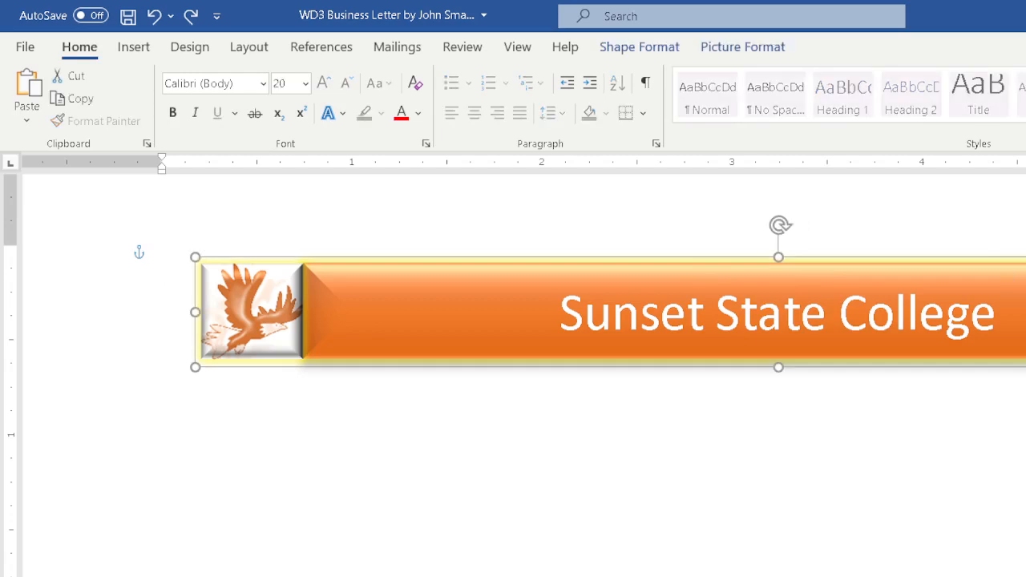
pyautogui.click(1025, 311)
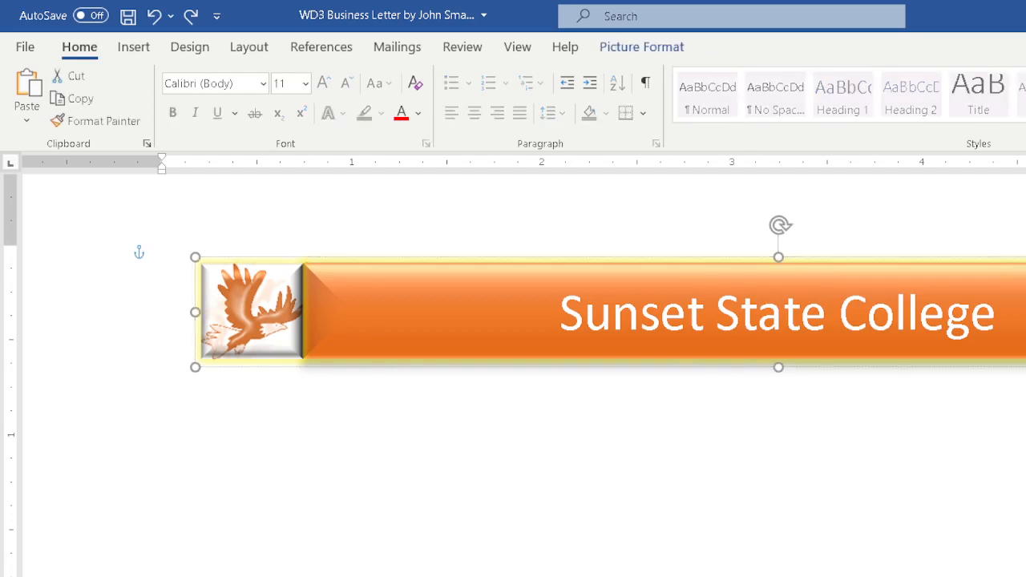
pyautogui.click(999, 311)
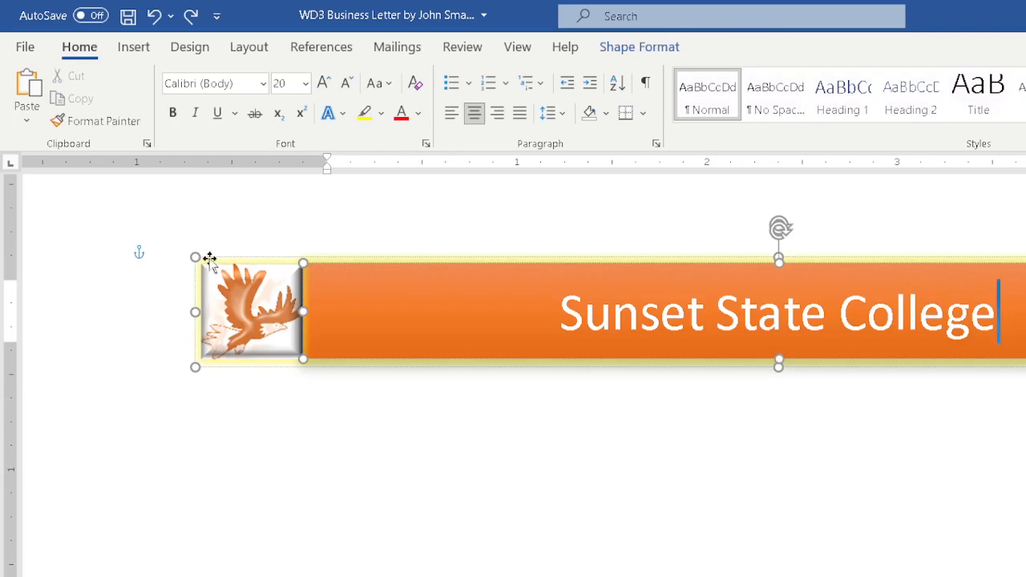
pyautogui.click(259, 301)
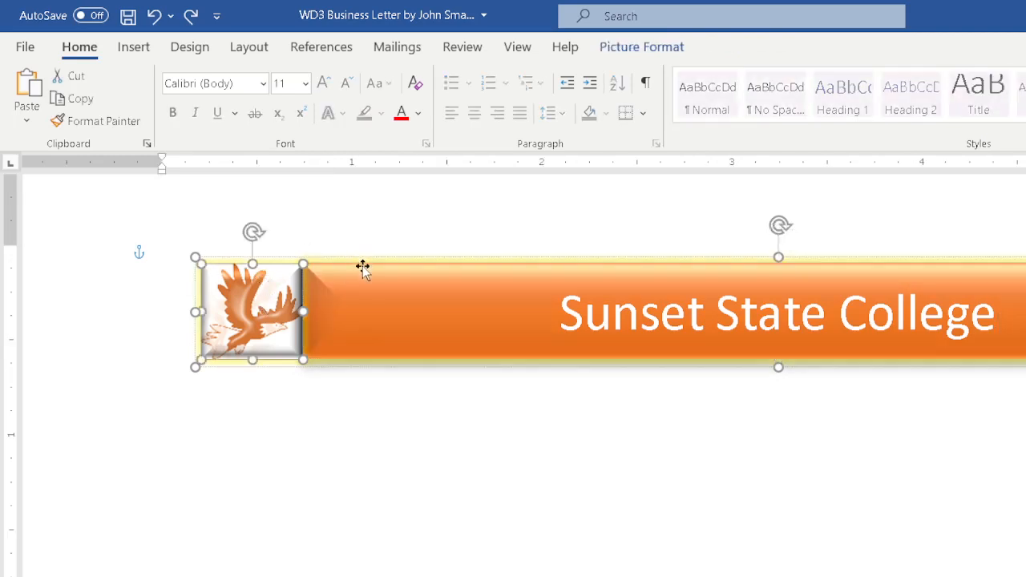
pyautogui.click(829, 282)
pyautogui.click(1024, 304)
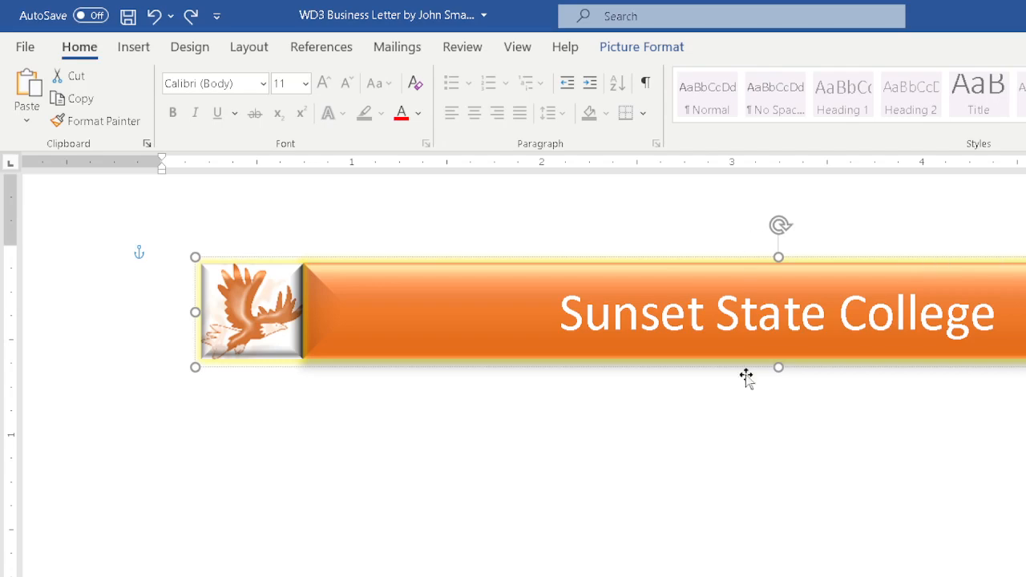
pyautogui.press('Escape')
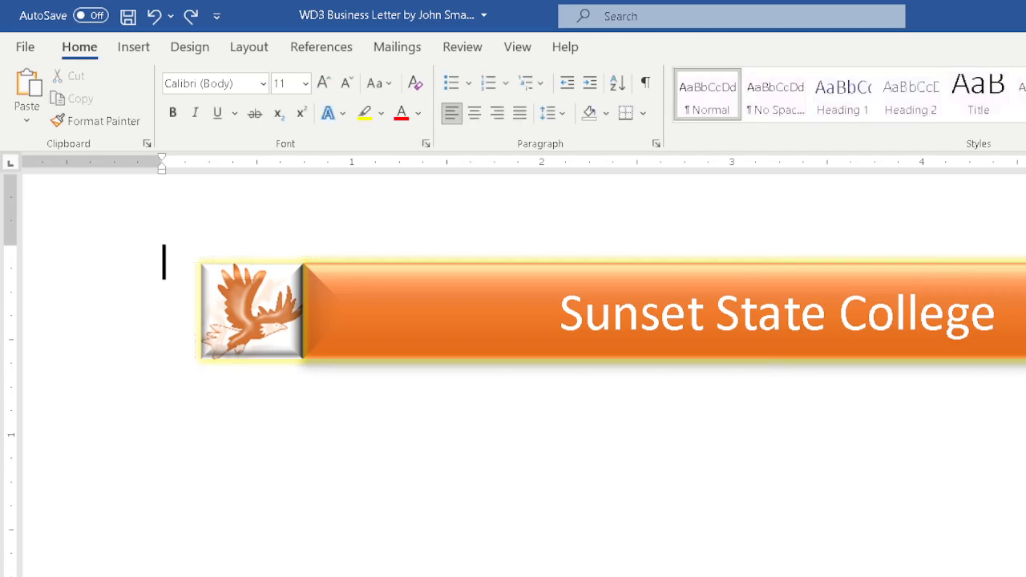
pyautogui.click(795, 267)
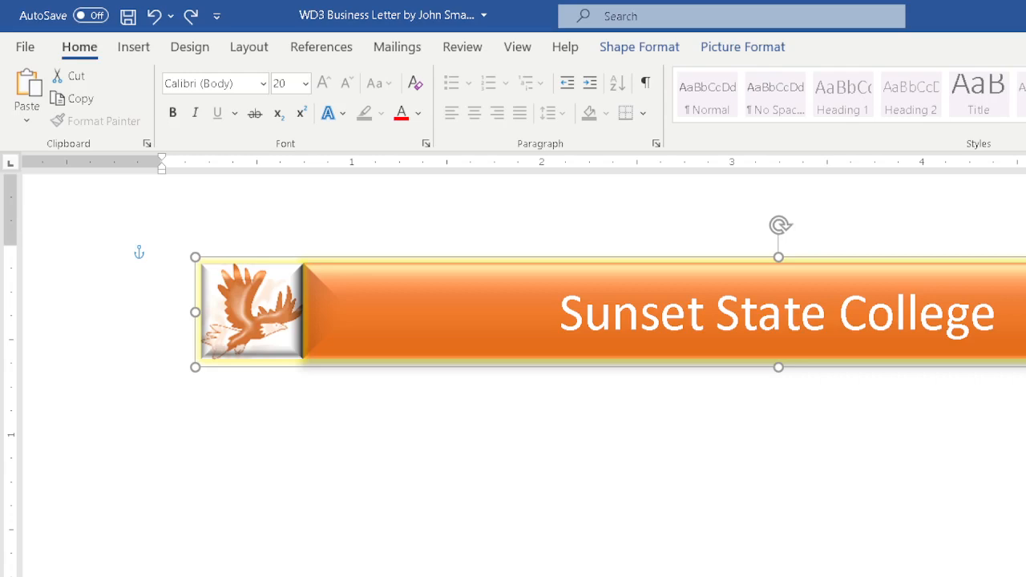
pyautogui.press('Escape')
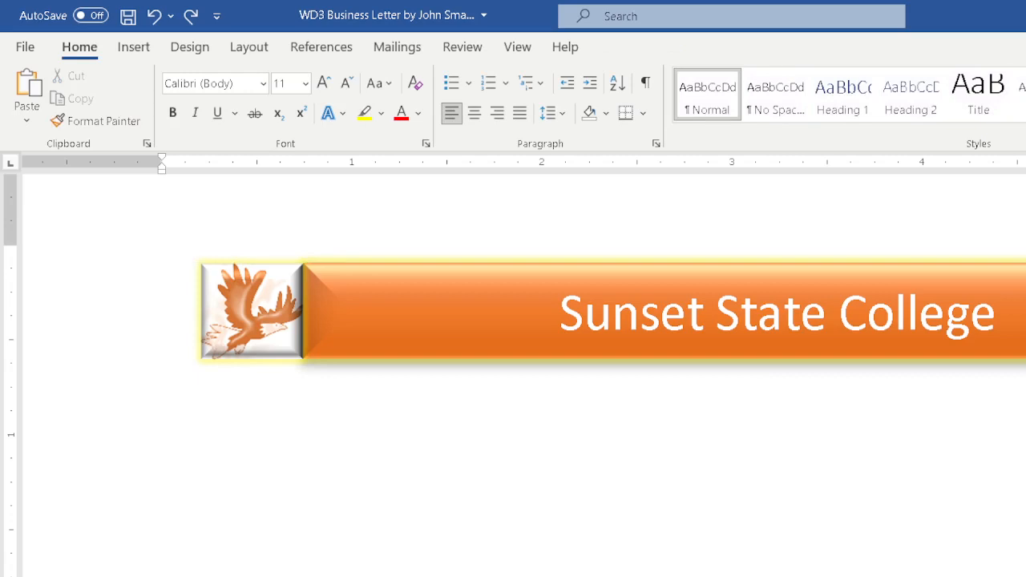
# - Position the grouped Sunset State College letterhead at the top center of the page with text wrapping, and deselect it
pyautogui.click(639, 266)
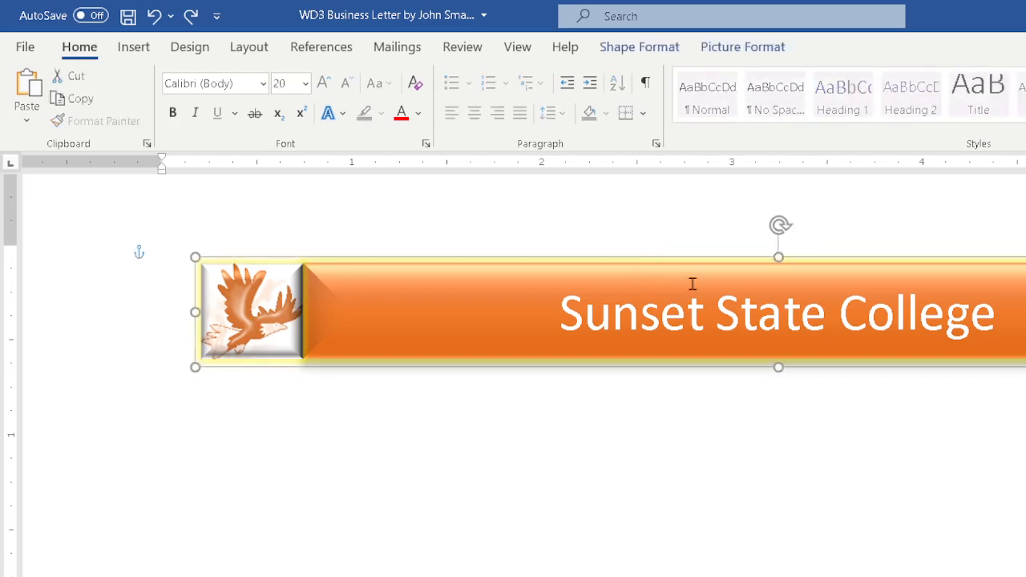
pyautogui.click(618, 53)
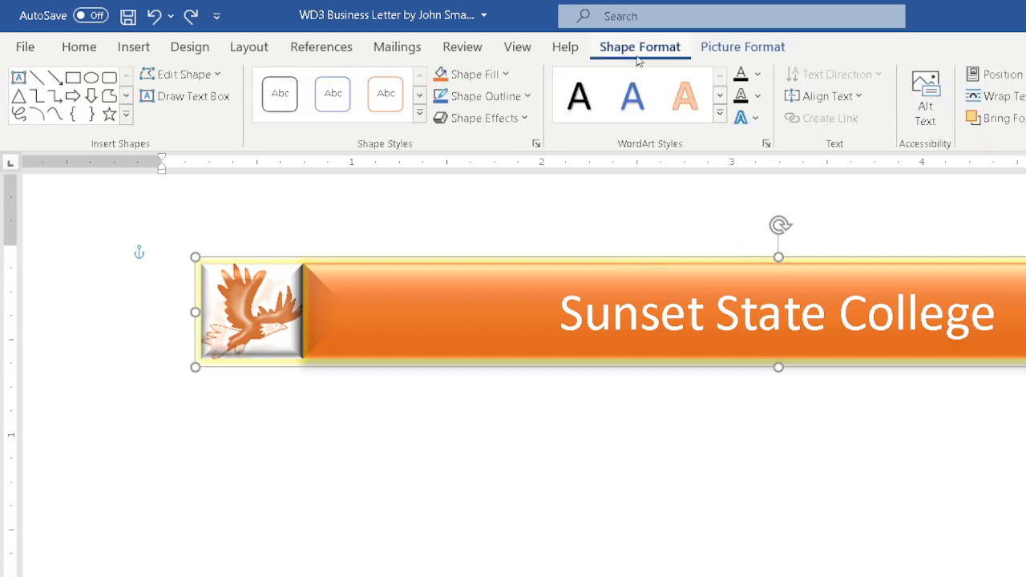
pyautogui.click(1002, 74)
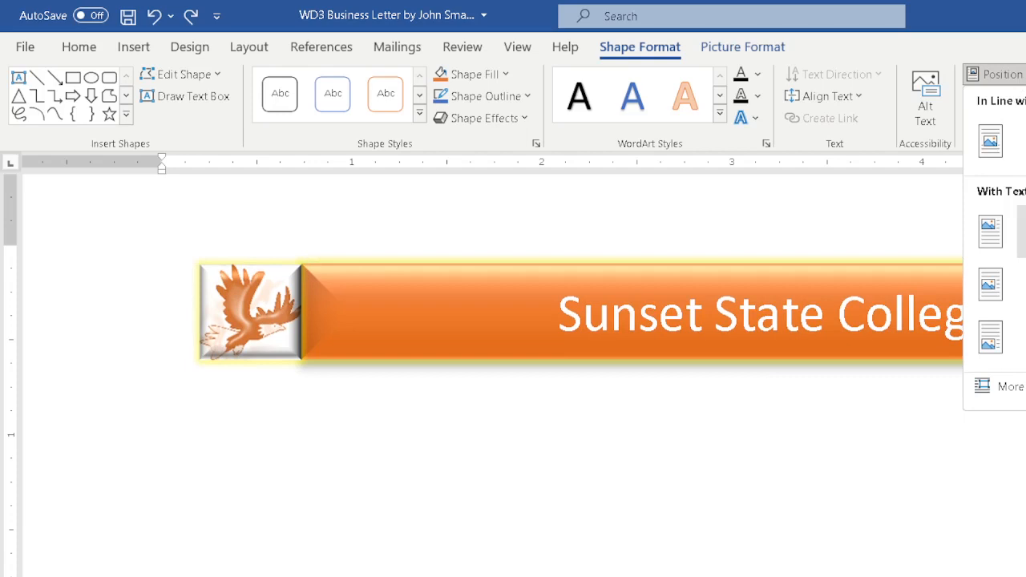
pyautogui.click(1024, 232)
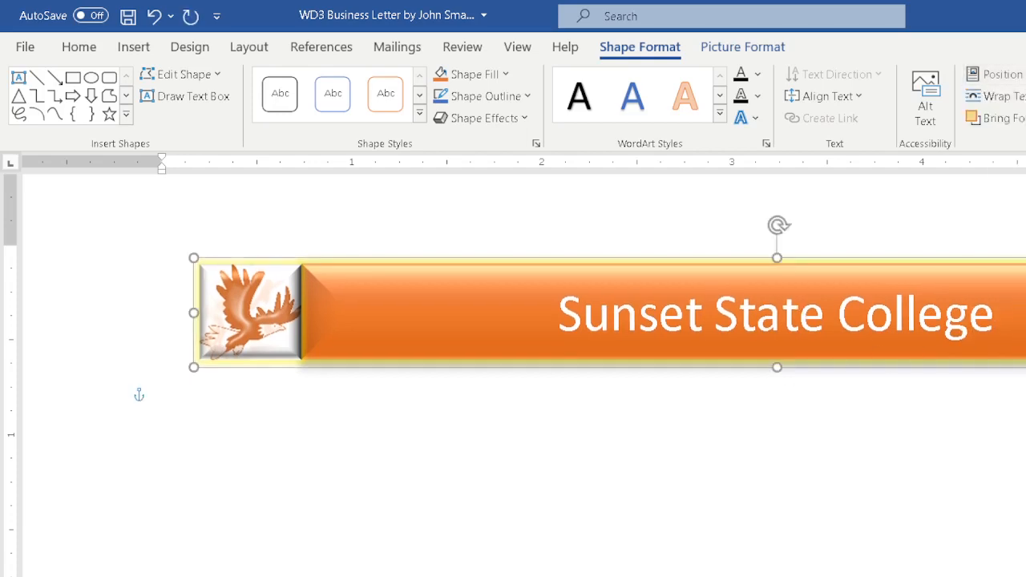
pyautogui.press('Escape')
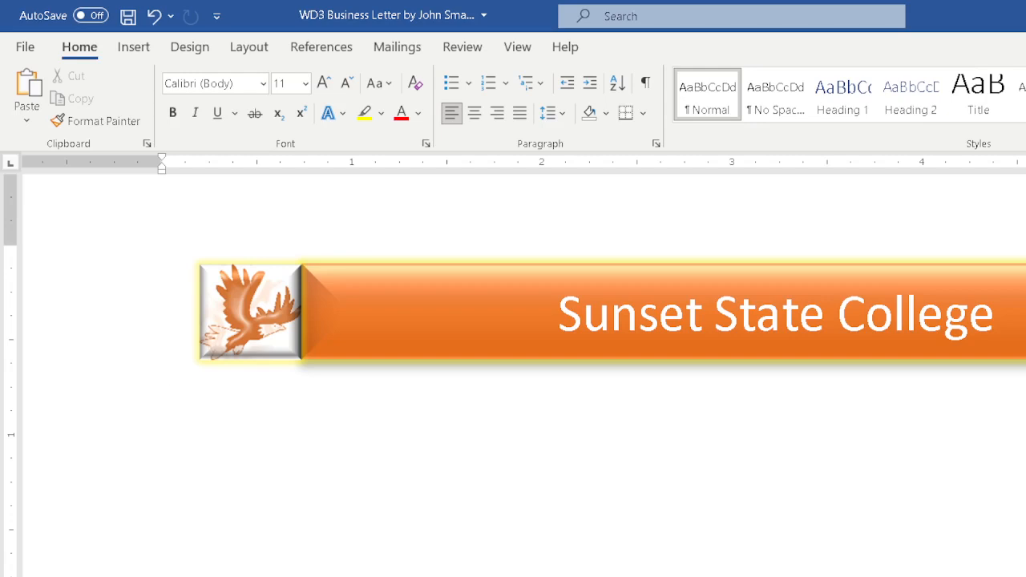
# - Apply the No Spacing style to the empty paragraph below the letterhead and center it
pyautogui.click(775, 106)
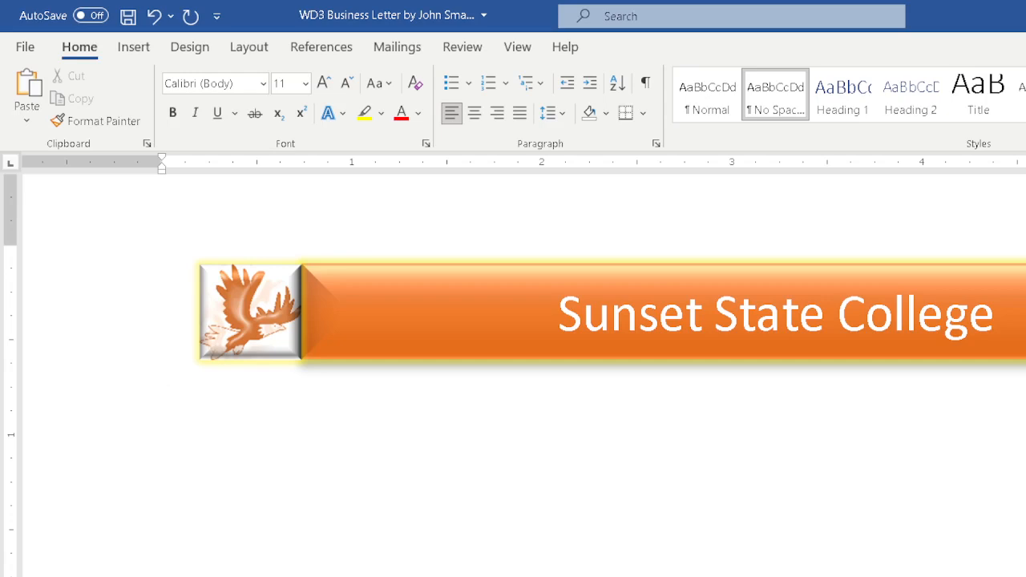
pyautogui.click(474, 113)
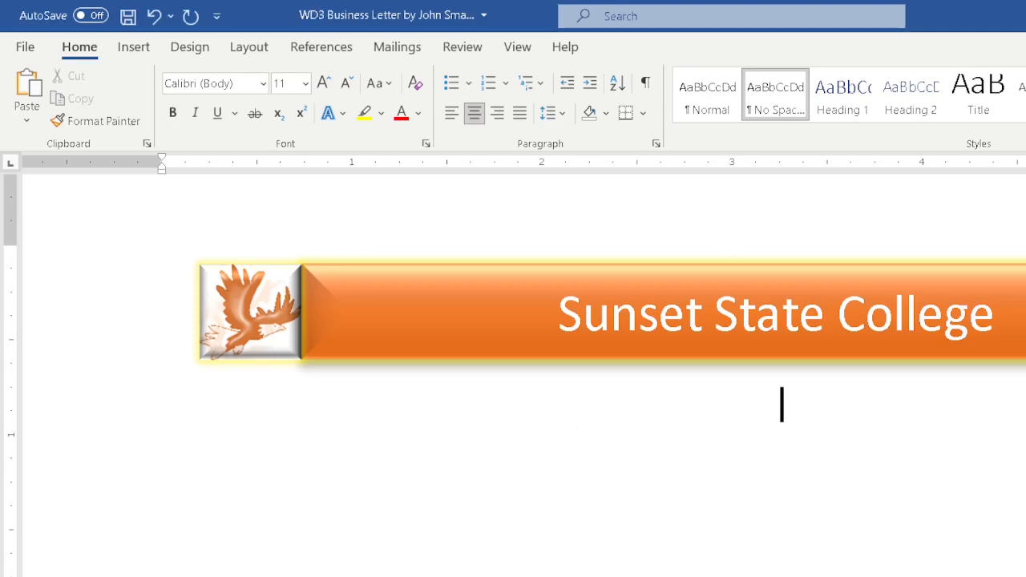
# - Enter "Office of Admissions" on the centered line, followed by the college's street address, mail code and the beginning of the city
pyautogui.write('Off')
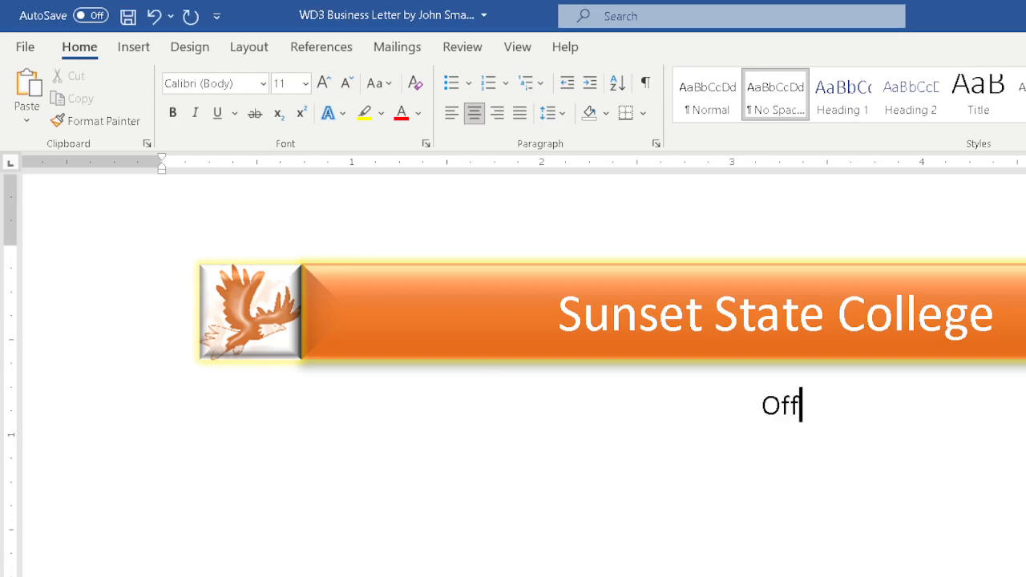
pyautogui.write('ice of Admissions')
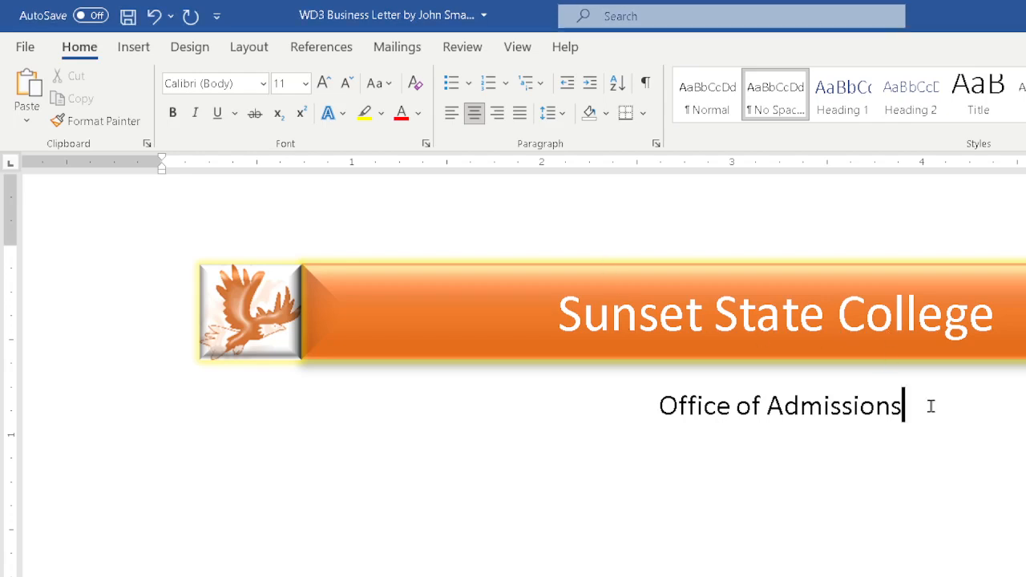
pyautogui.write(', 1001')
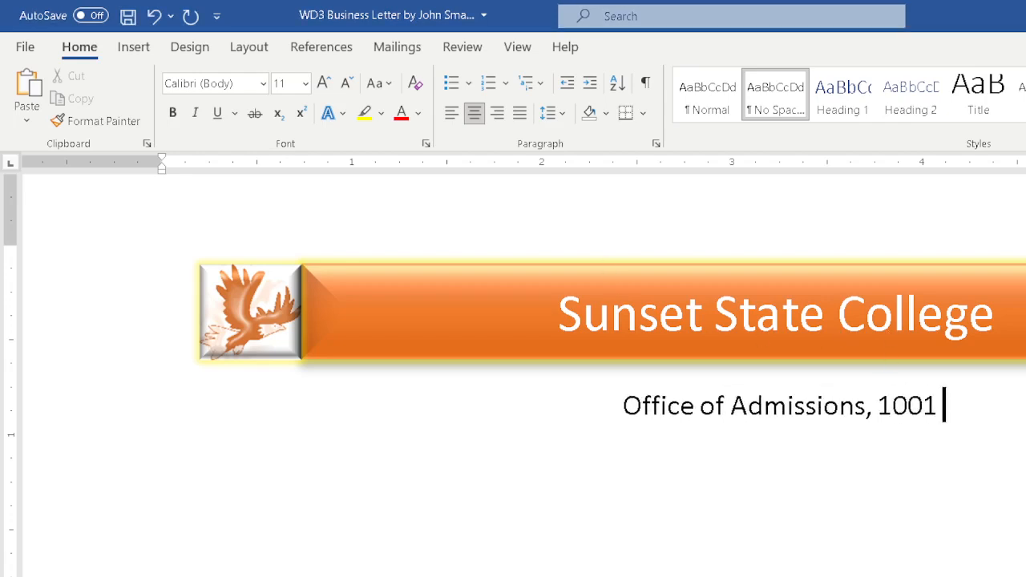
pyautogui.write(' Canton Stree')
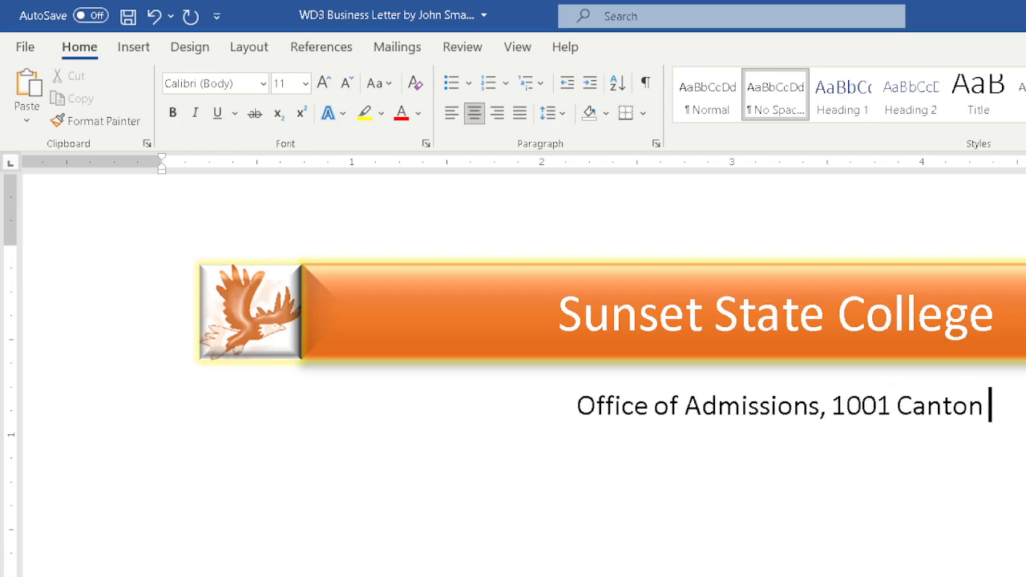
pyautogui.write('t, M')
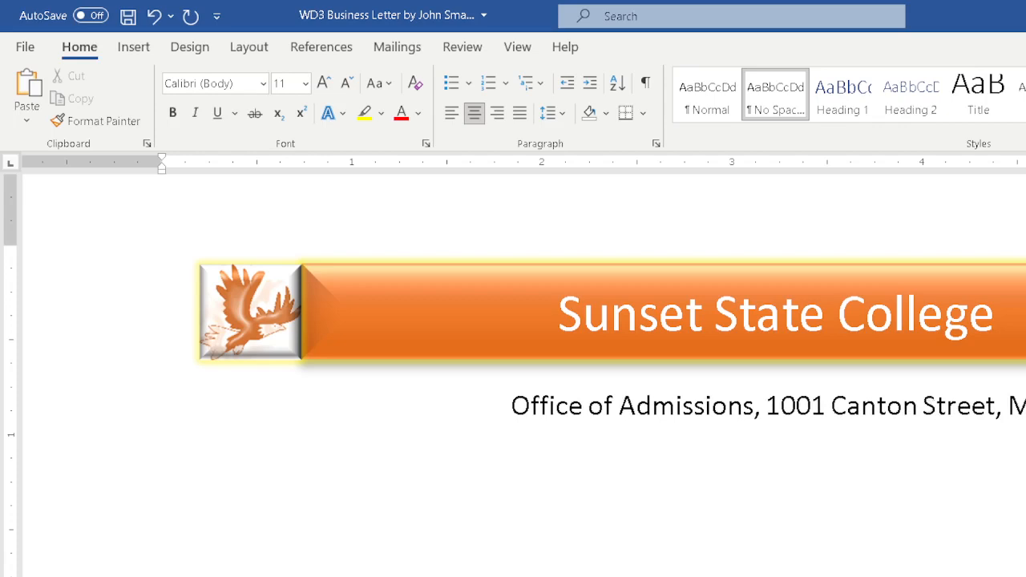
pyautogui.write('C 3')
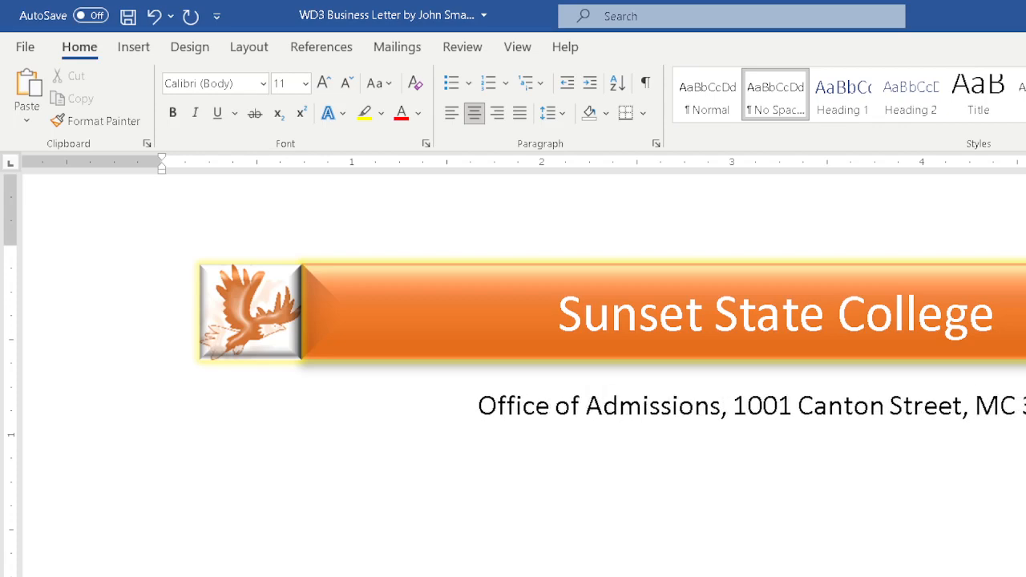
pyautogui.write('5')
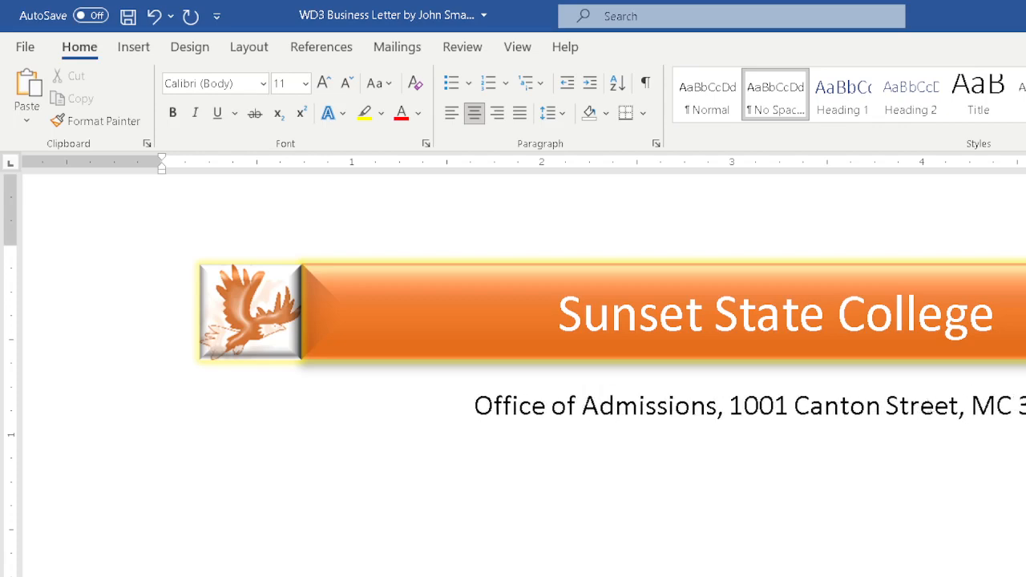
pyautogui.write('00')
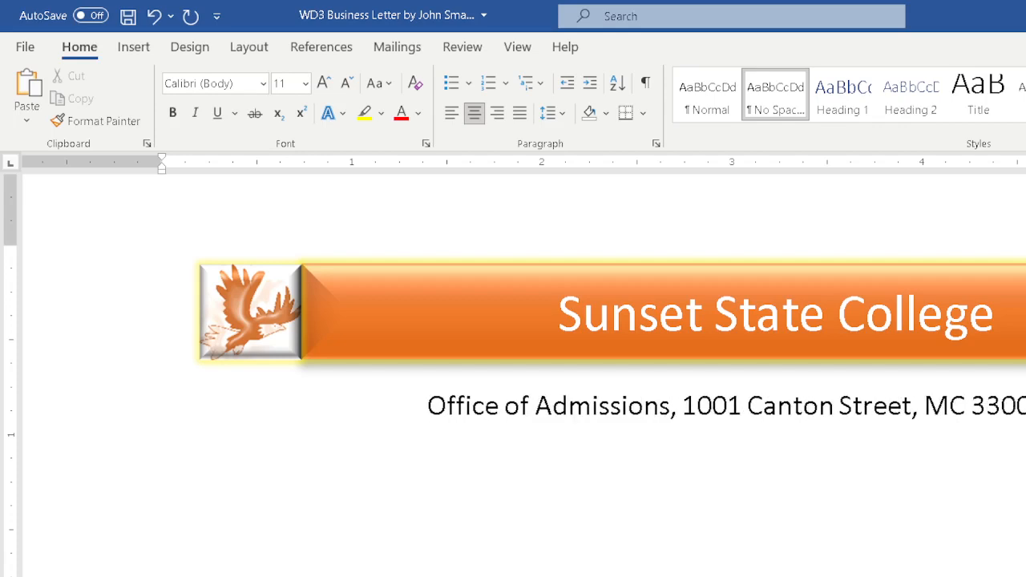
pyautogui.write(', ')
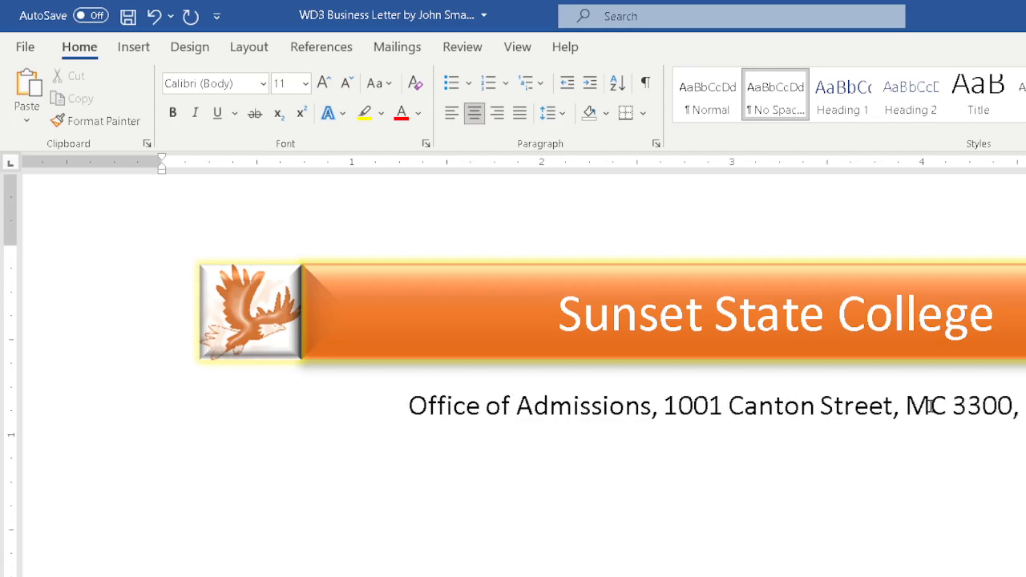
pyautogui.write('N')
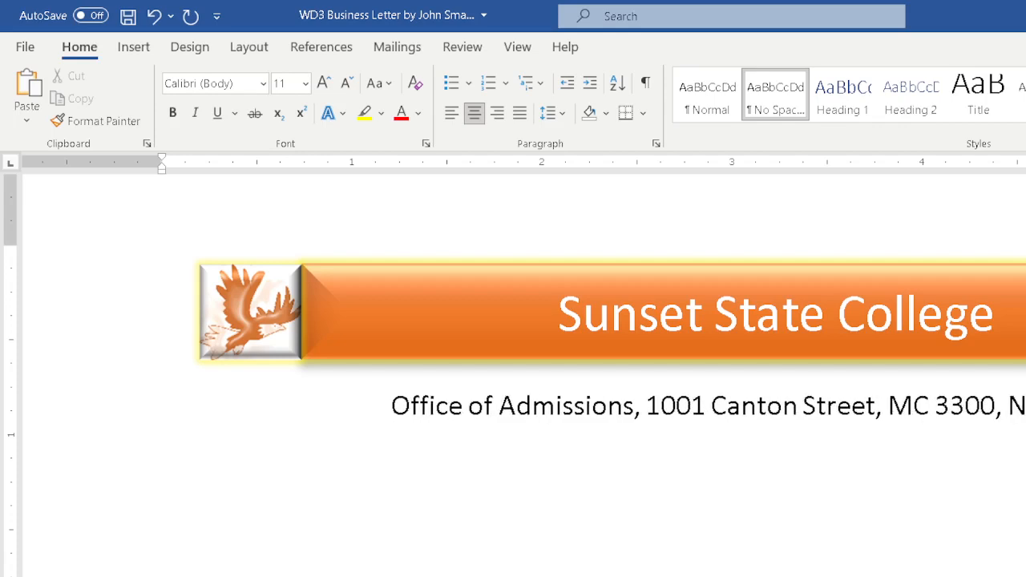
pyautogui.write('ove')
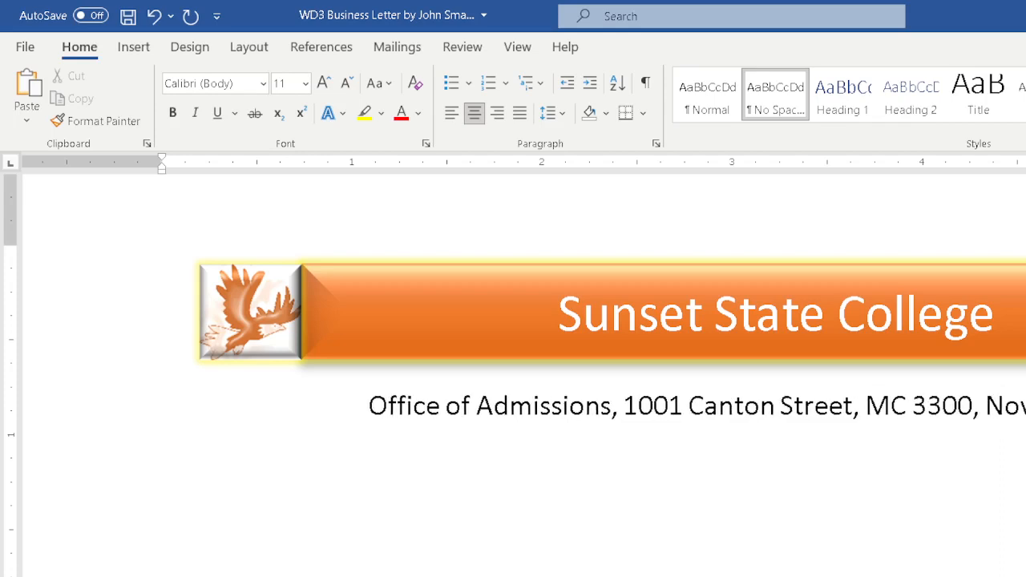
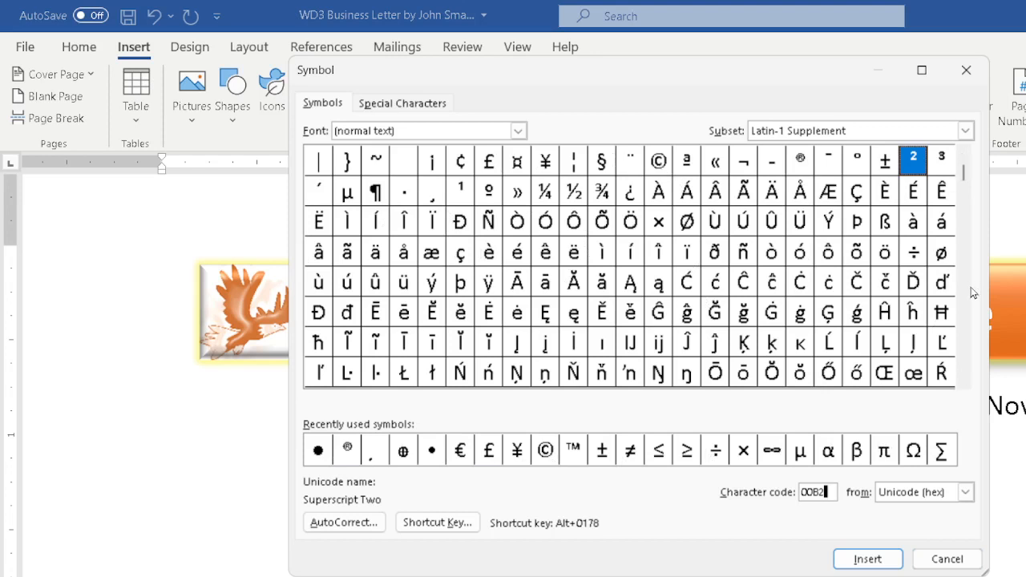
# - Browse the available symbols from Basic Latin through General Punctuation for a round character suitable as a contact line separator
pyautogui.scroll(1, 963, 154)
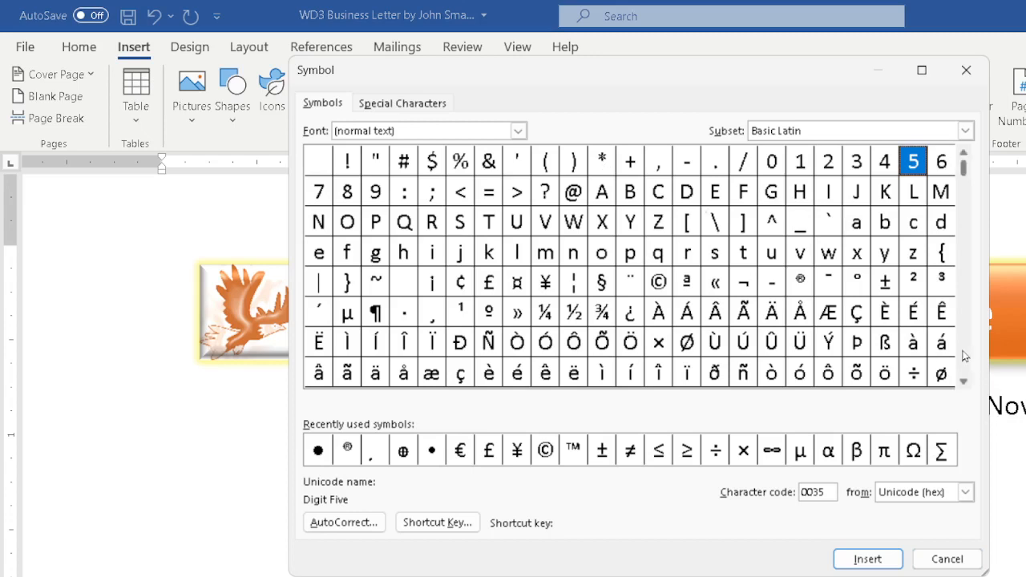
pyautogui.click(965, 313)
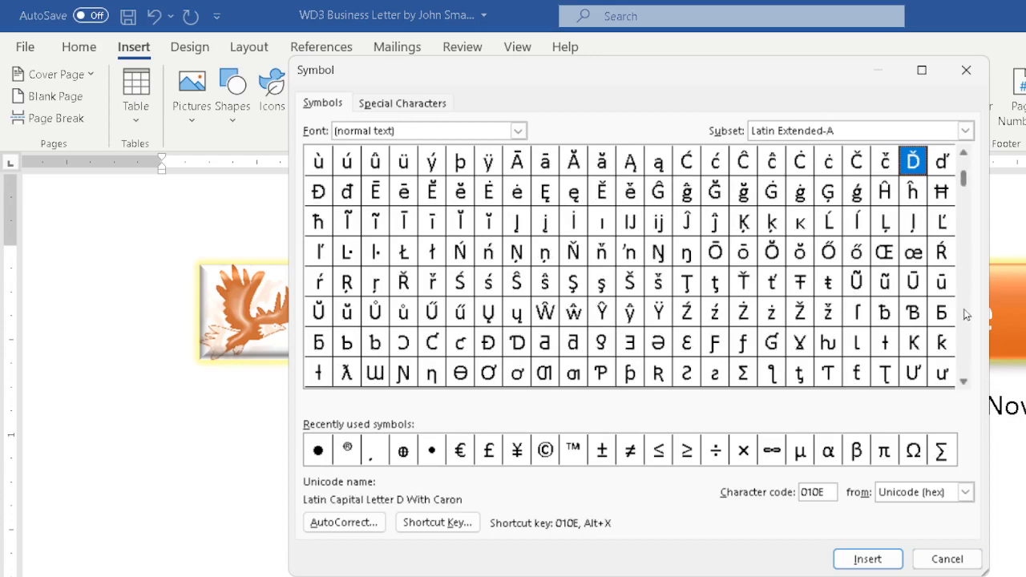
pyautogui.click(965, 324)
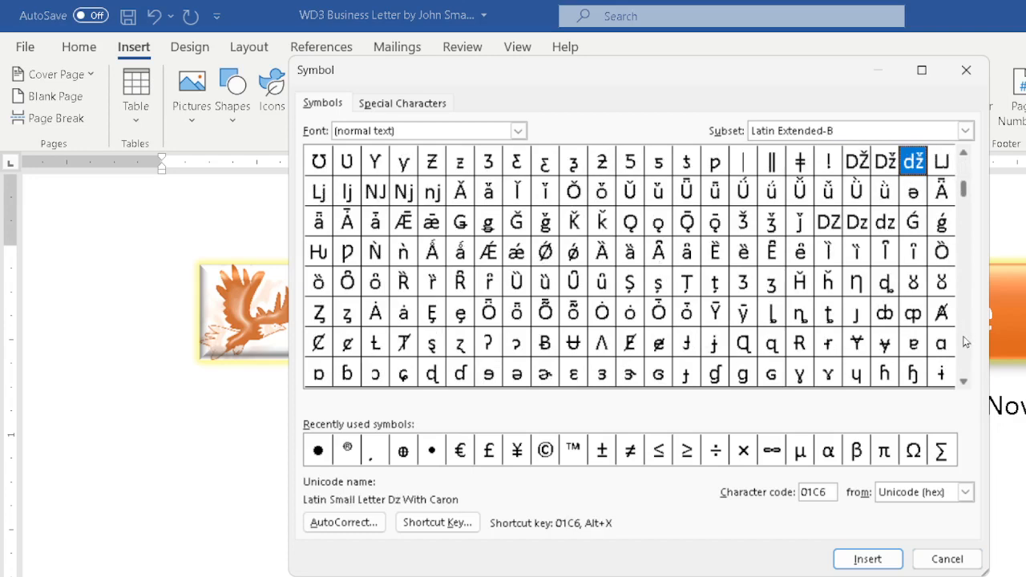
pyautogui.click(965, 342)
pyautogui.click(965, 342)
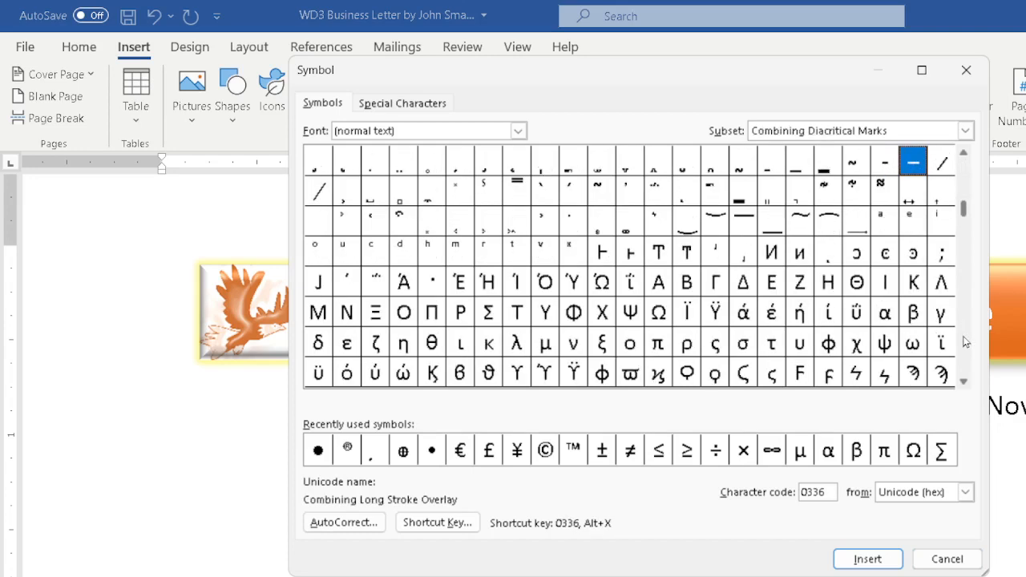
pyautogui.click(965, 343)
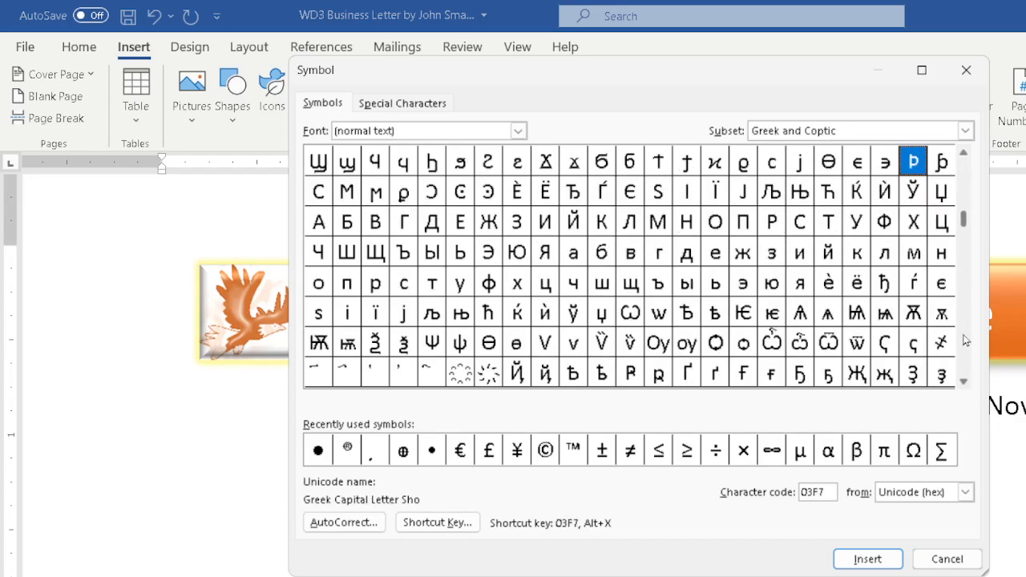
pyautogui.click(965, 342)
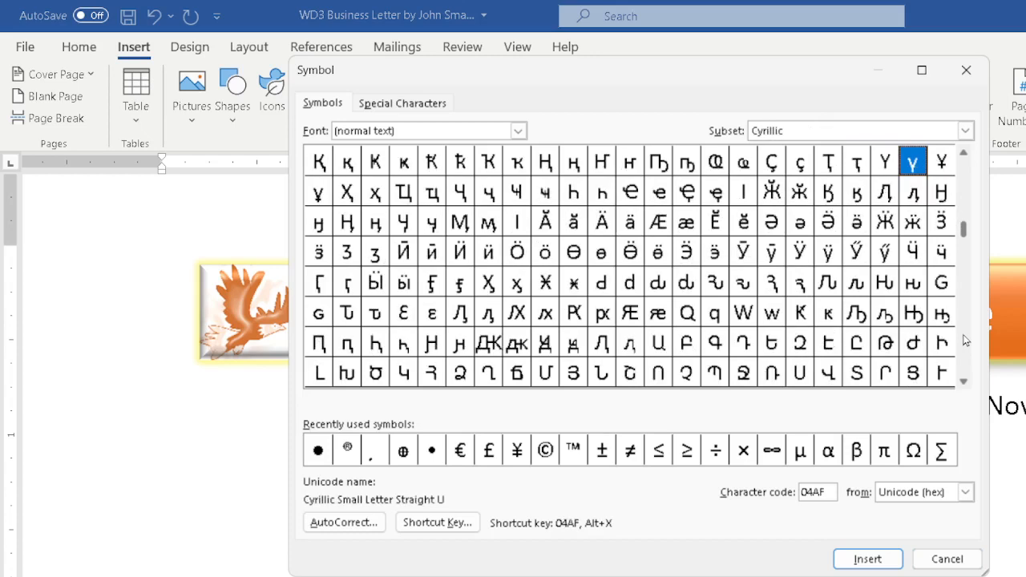
pyautogui.click(965, 342)
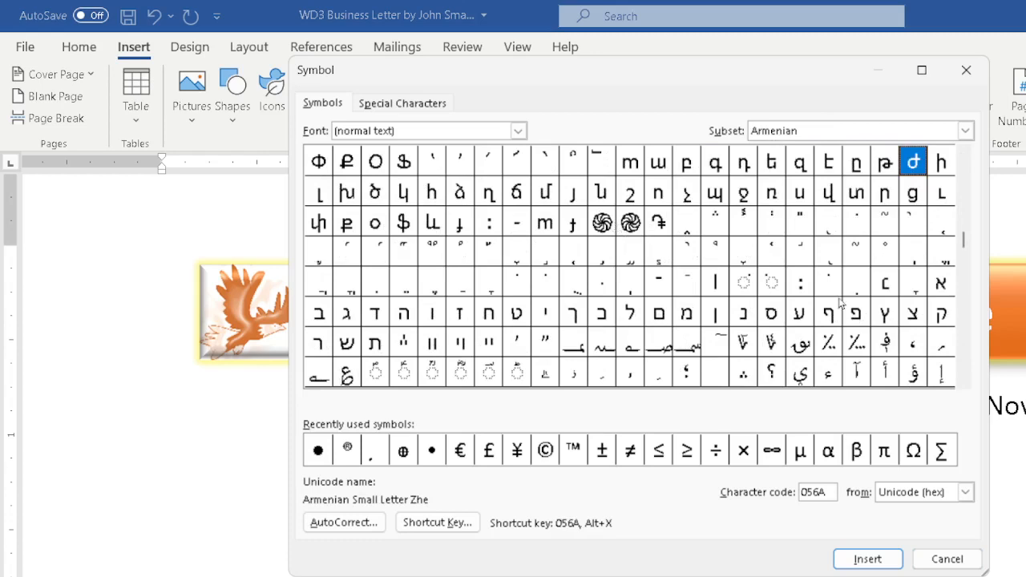
pyautogui.click(964, 353)
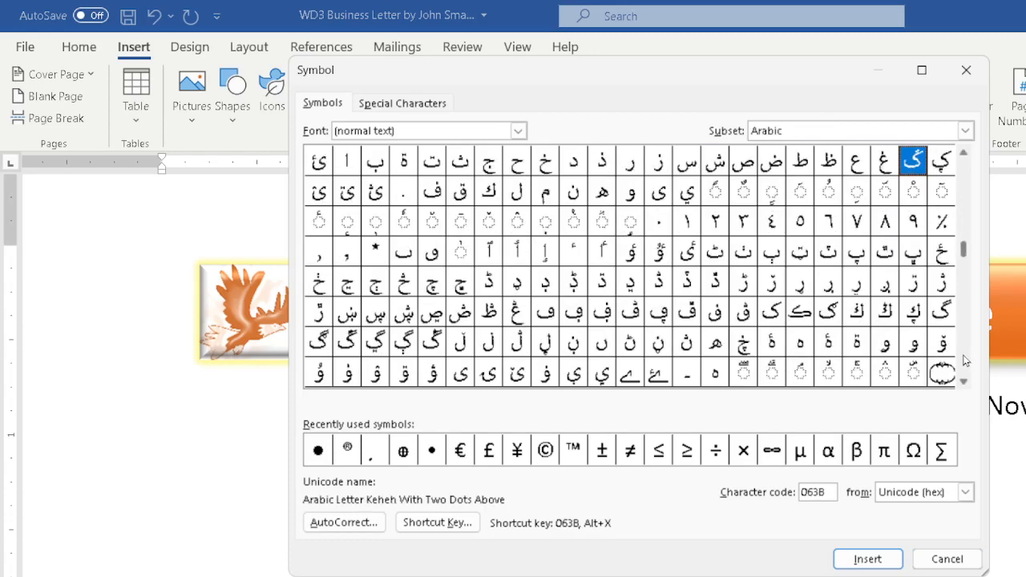
pyautogui.click(964, 361)
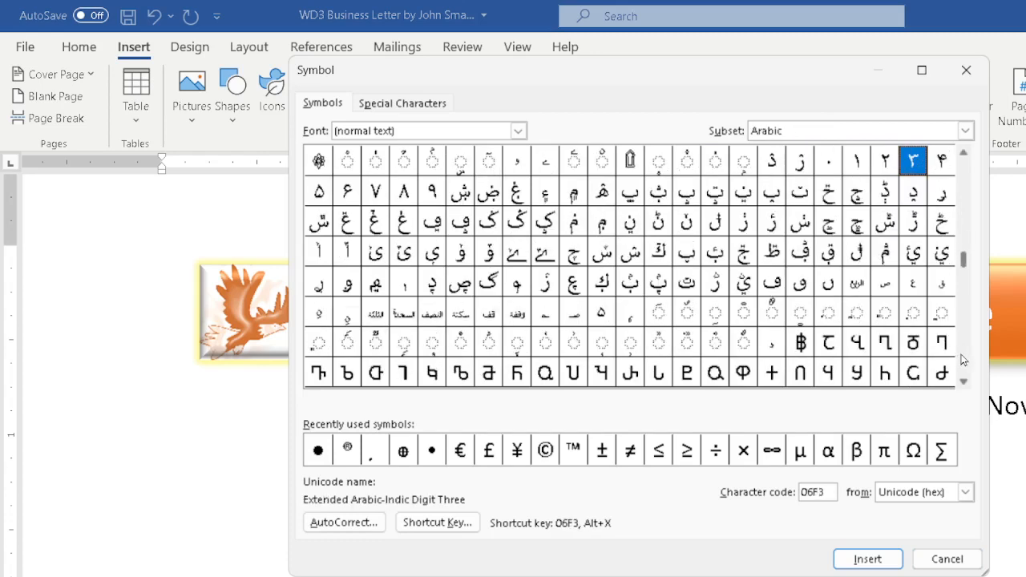
pyautogui.click(965, 361)
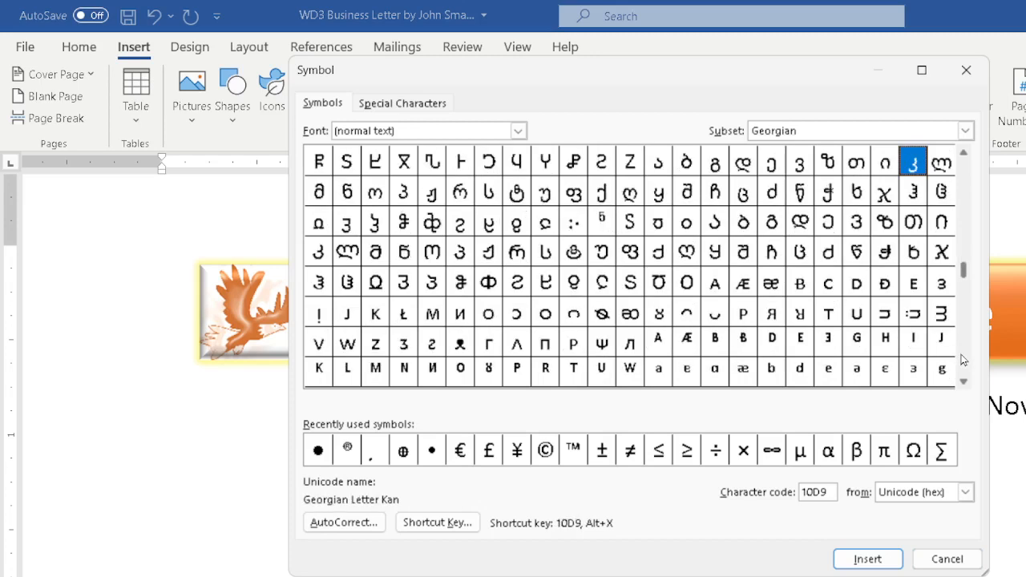
pyautogui.click(964, 361)
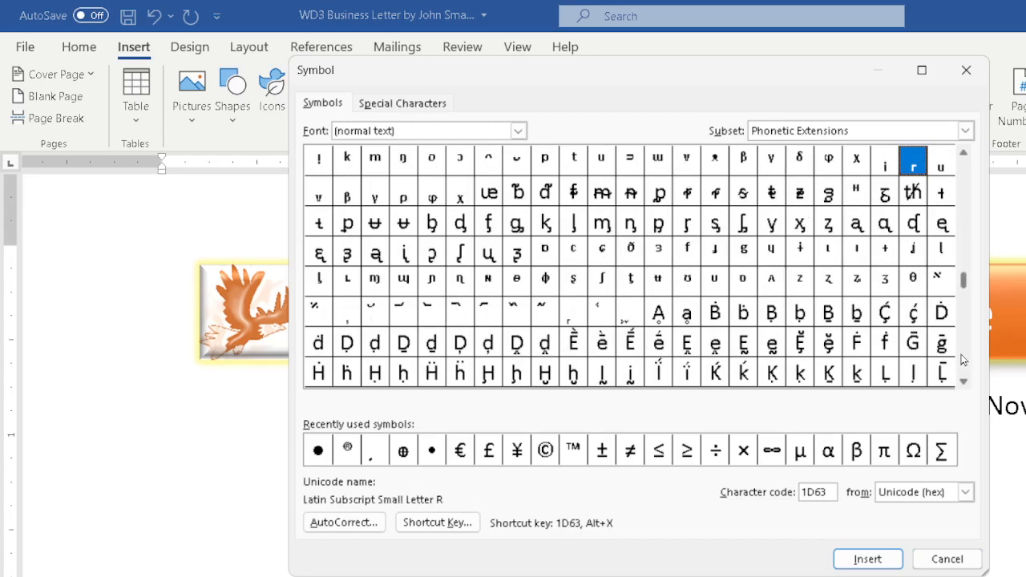
pyautogui.click(964, 360)
pyautogui.click(965, 360)
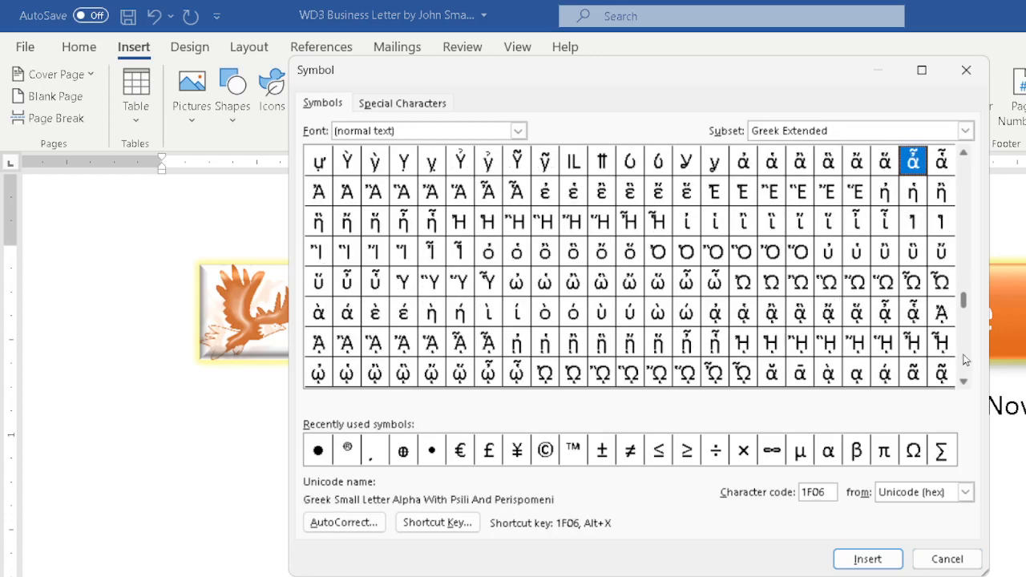
pyautogui.click(964, 361)
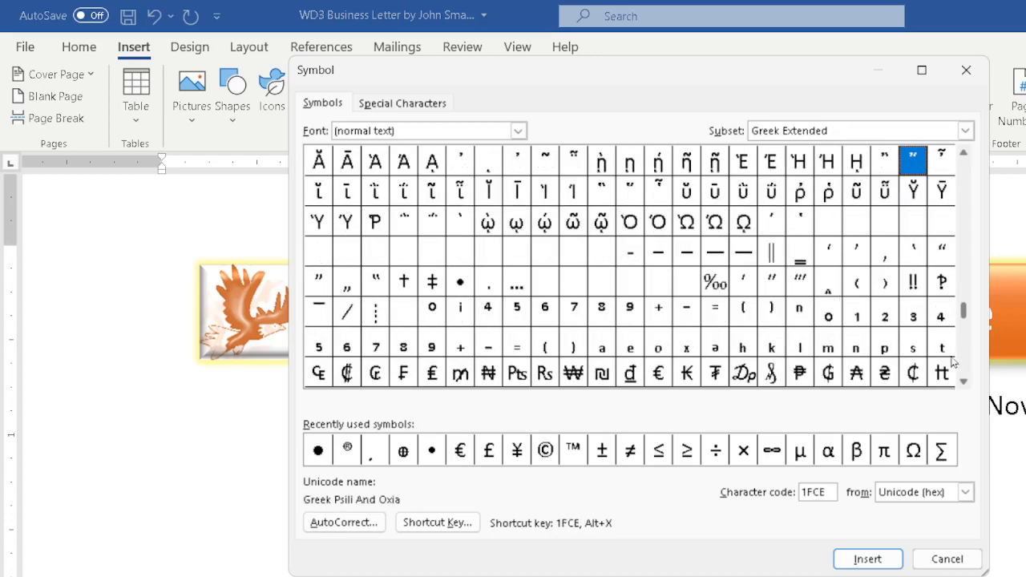
# - Compare the Bullet, Black Circle and White Bullet symbols, and check the remaining subsets through Arabic Presentation Forms-B for alternatives
pyautogui.click(461, 283)
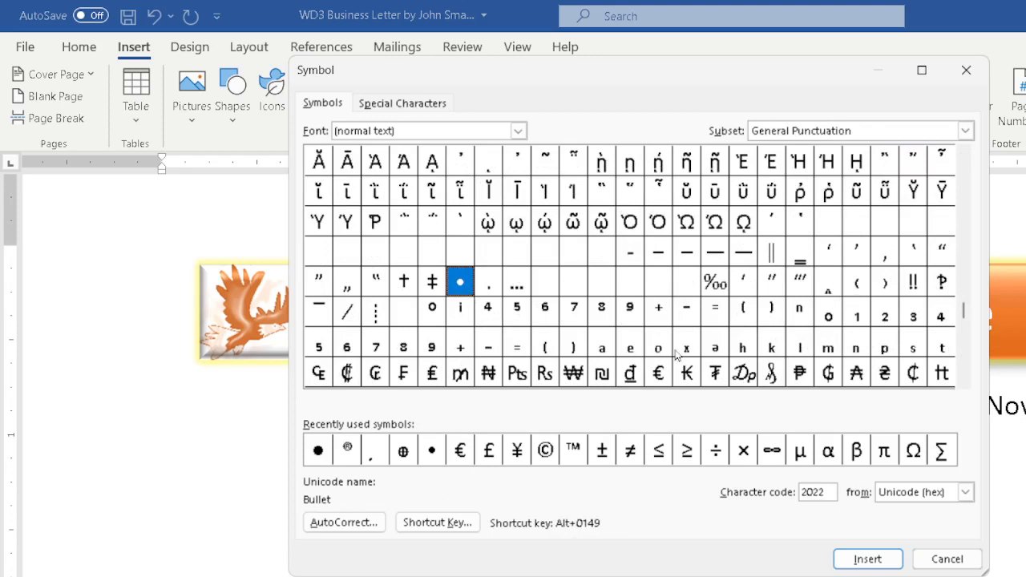
pyautogui.click(963, 356)
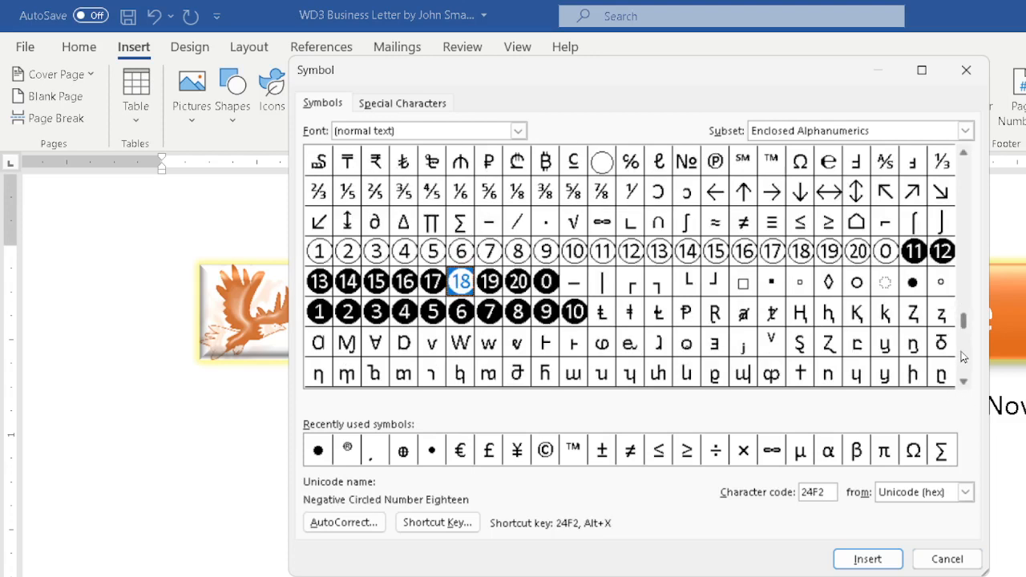
pyautogui.click(911, 285)
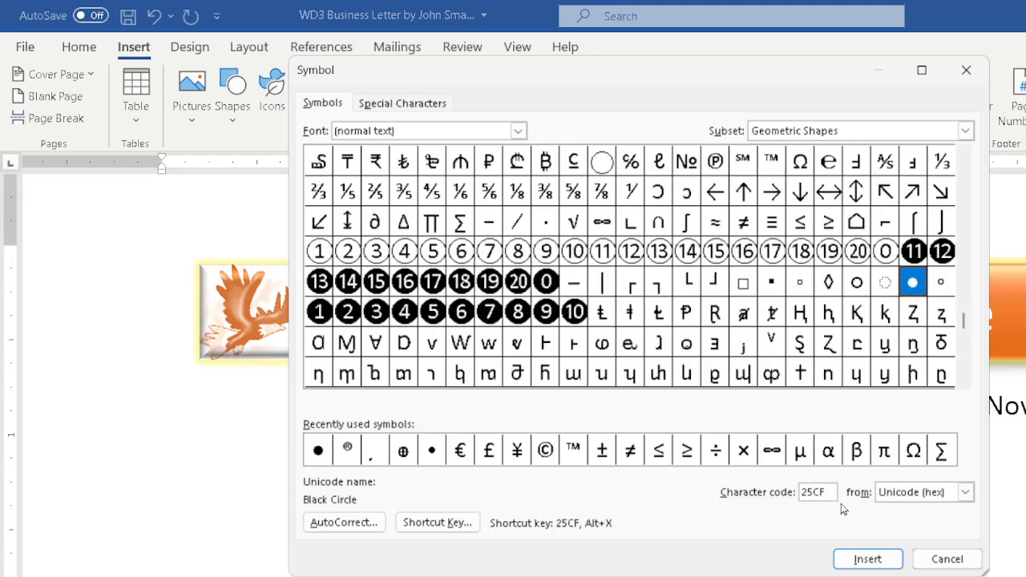
pyautogui.click(941, 282)
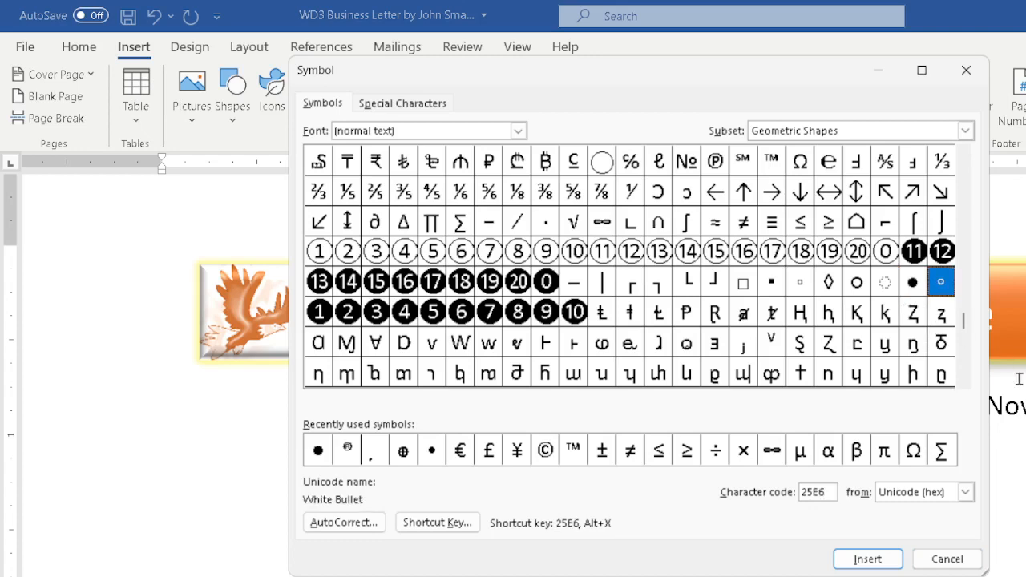
pyautogui.click(964, 368)
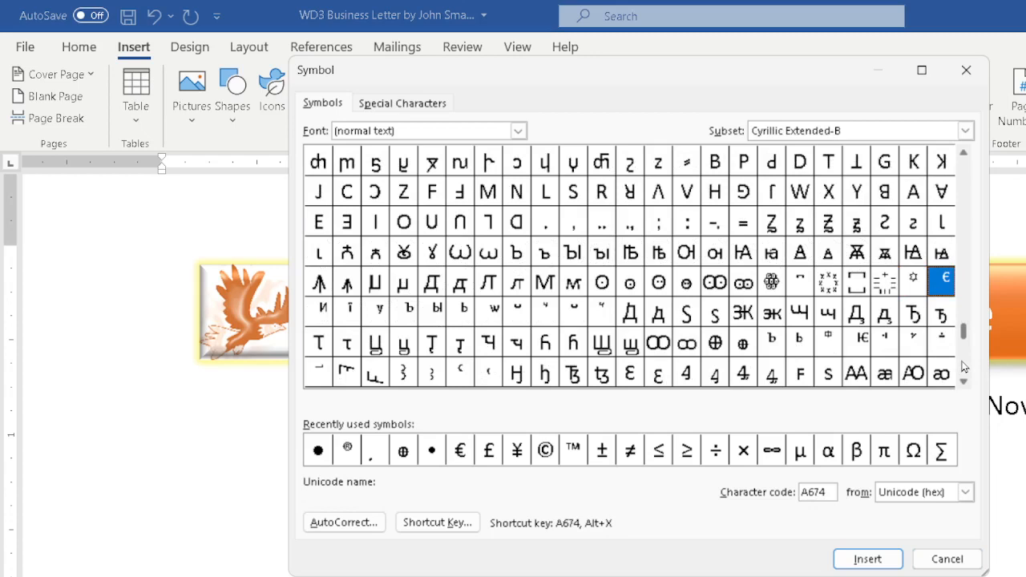
pyautogui.click(964, 367)
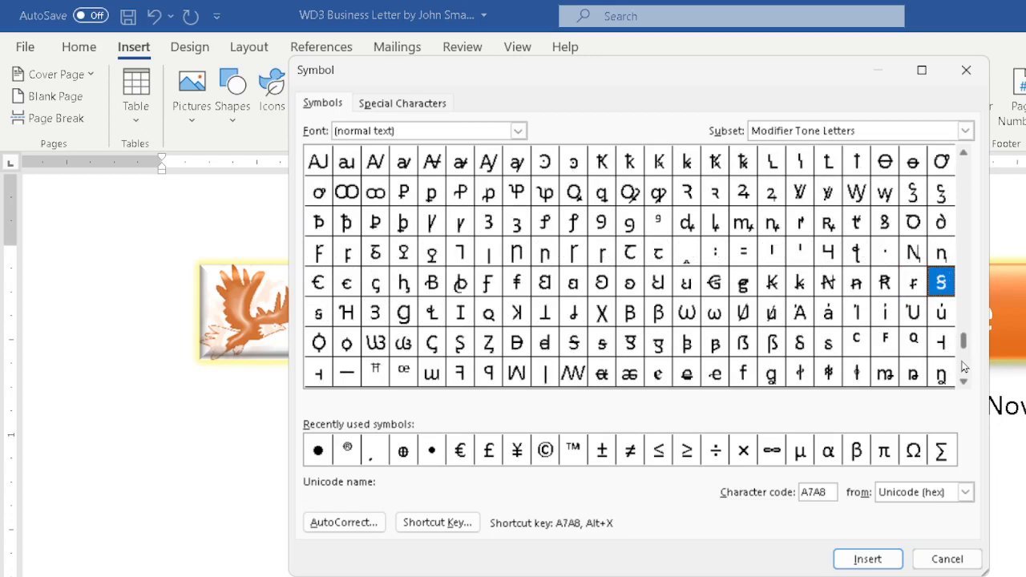
pyautogui.click(964, 373)
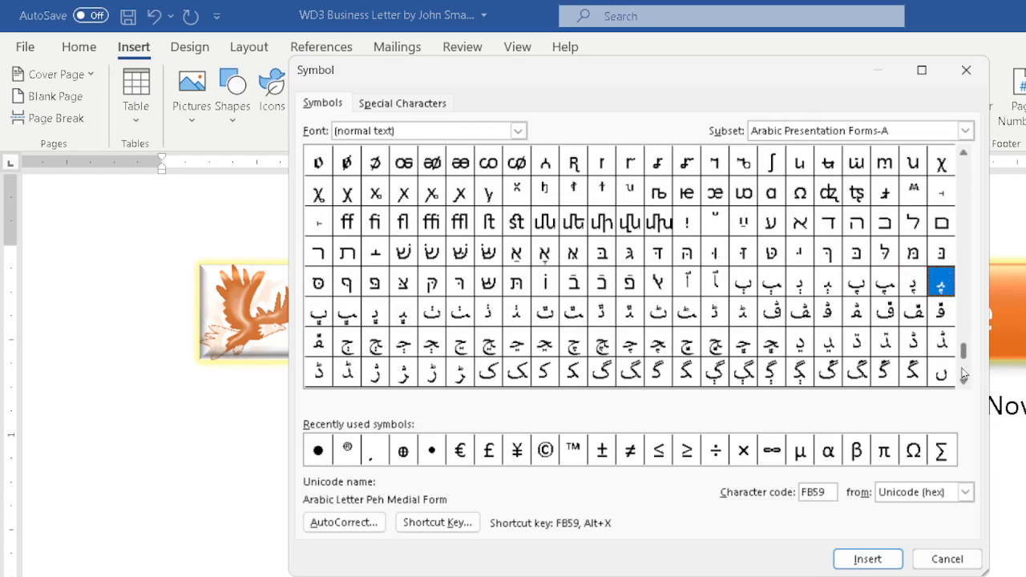
pyautogui.click(964, 373)
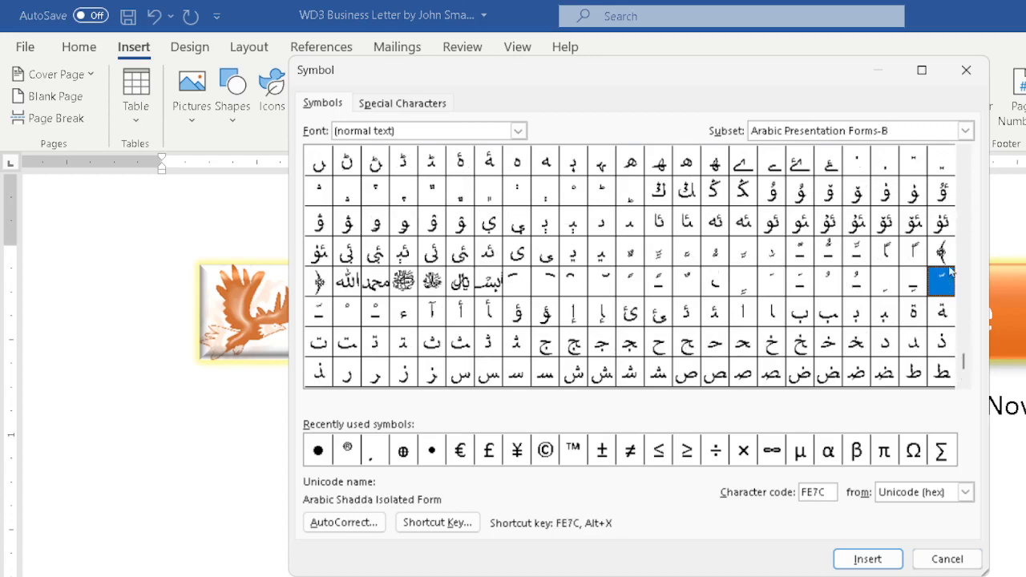
pyautogui.click(963, 242)
pyautogui.click(965, 245)
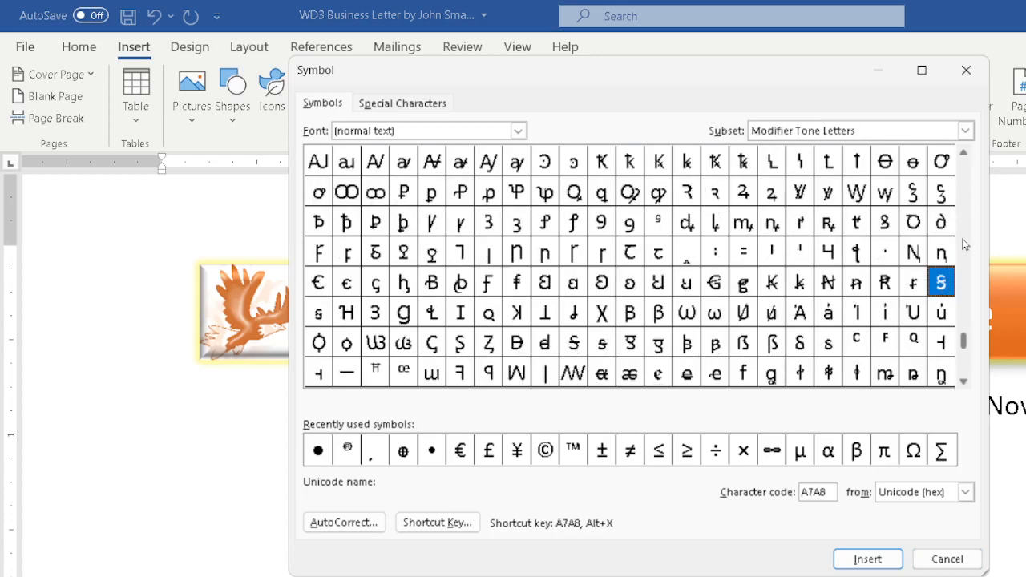
pyautogui.click(965, 244)
pyautogui.click(964, 244)
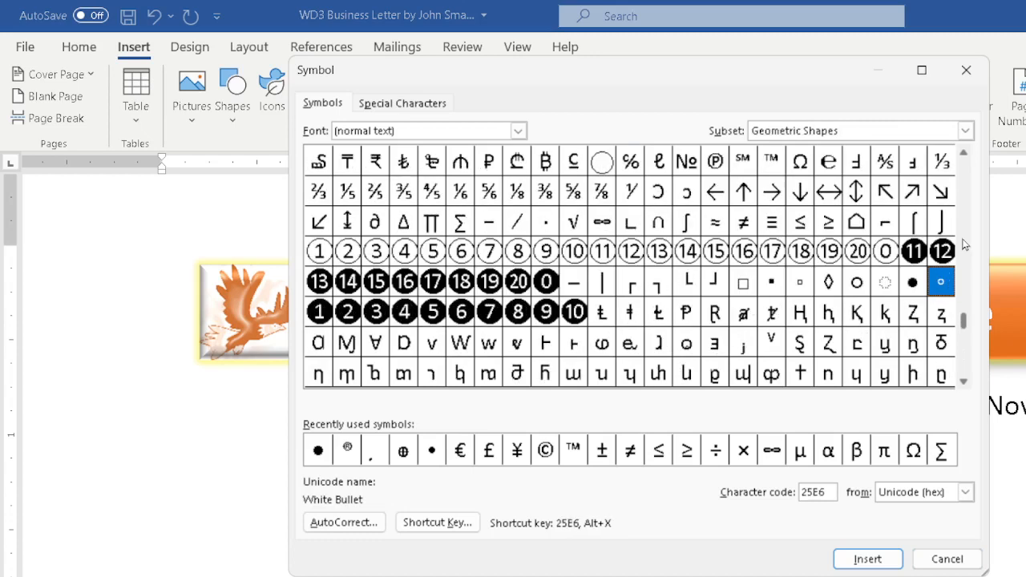
# - Insert the Black Circle symbol (character code 25CF) after the address and close the symbol dialog
pyautogui.click(914, 283)
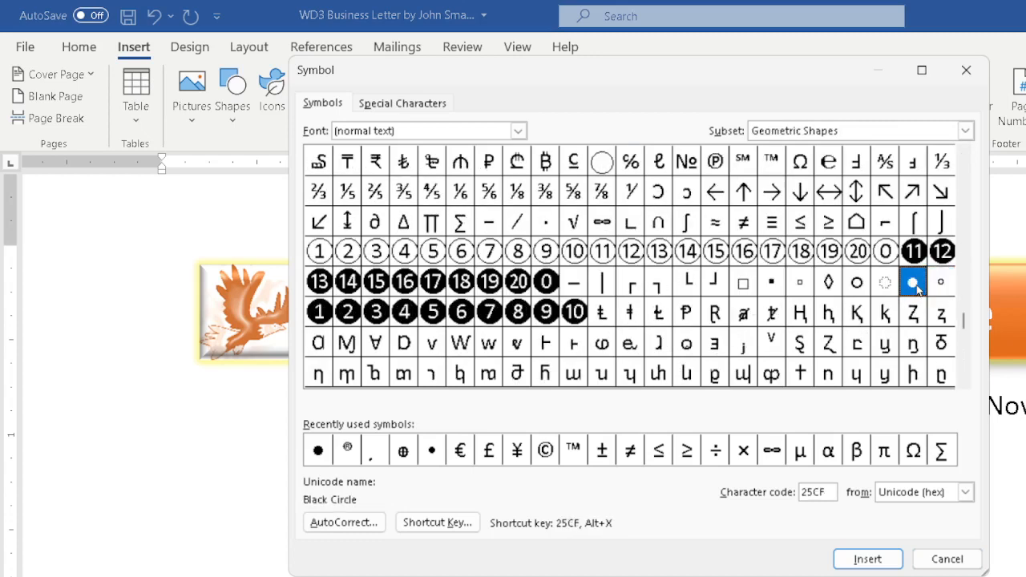
pyautogui.click(888, 556)
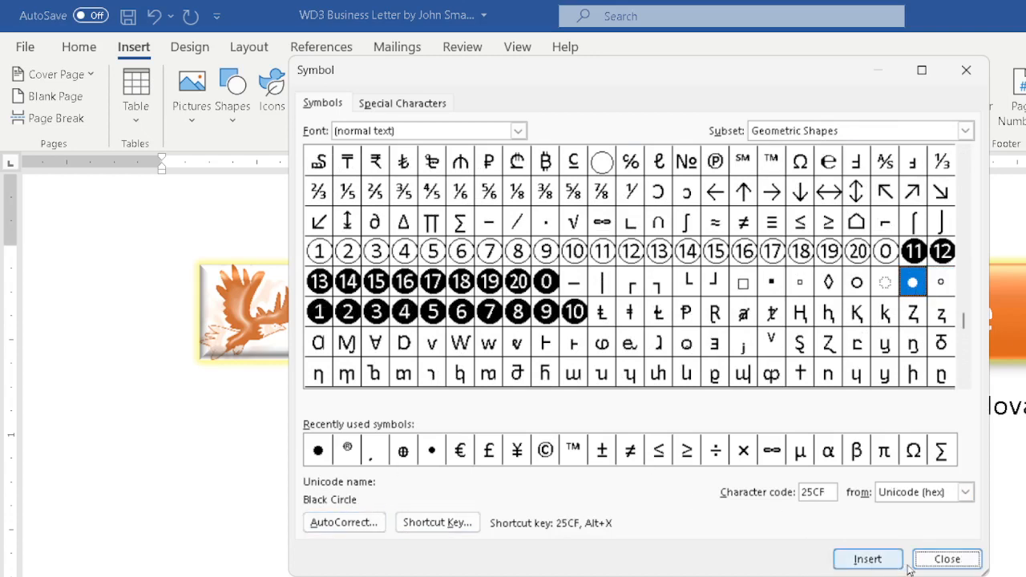
pyautogui.click(947, 559)
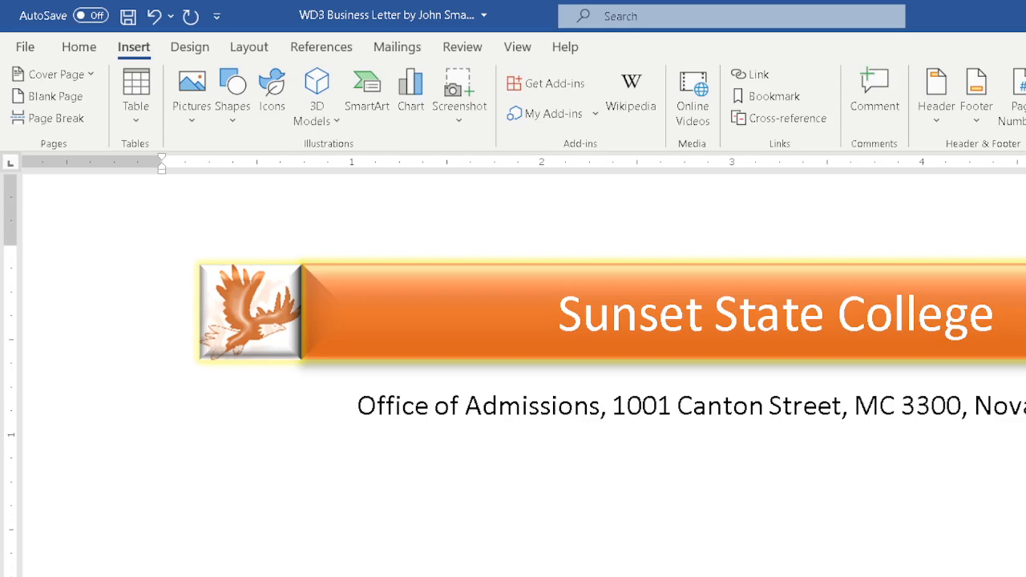
# - Enter the label "Phone" followed by the office's phone number after the circle separator
pyautogui.write('Phon')
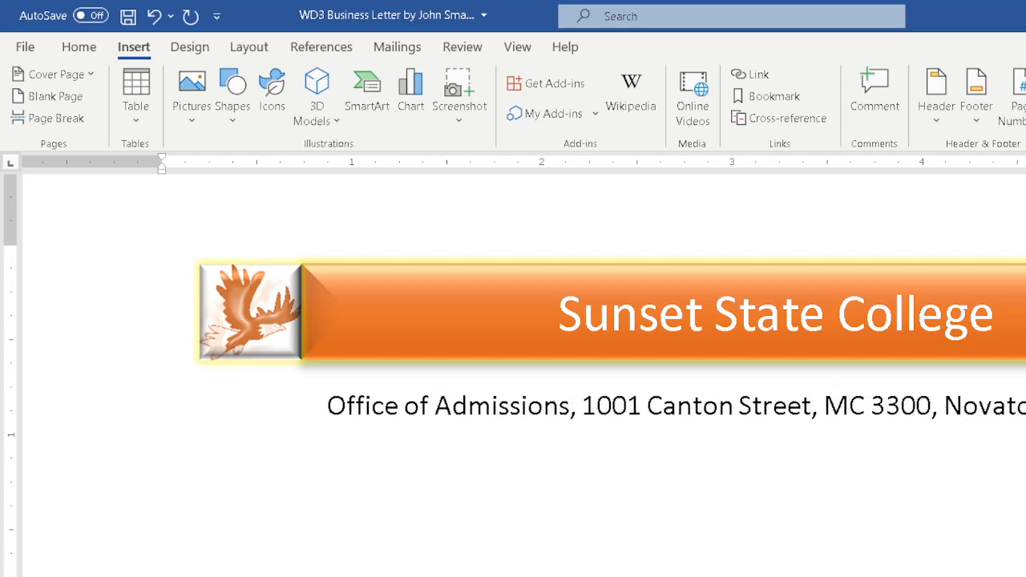
pyautogui.write('e 415')
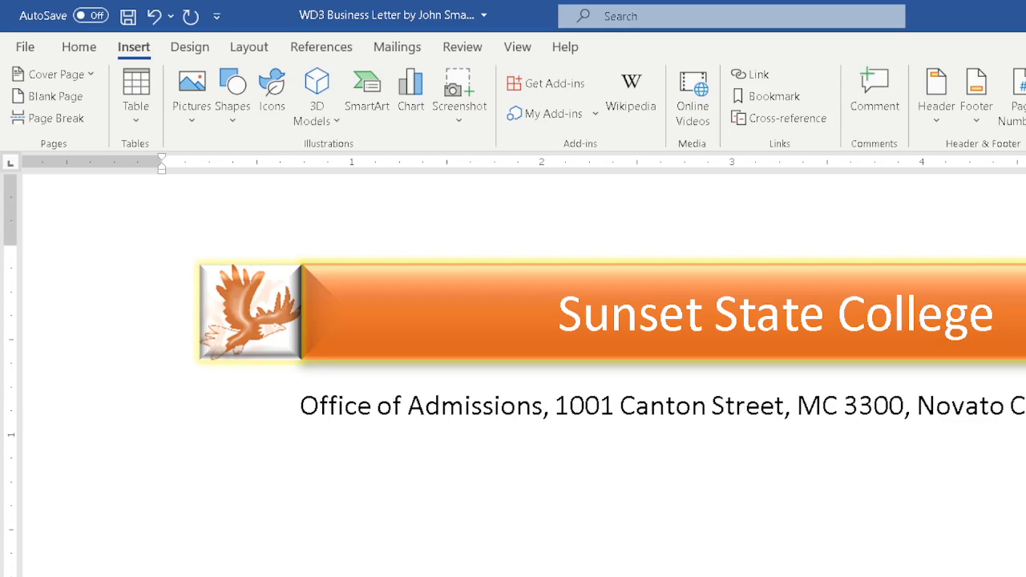
pyautogui.write('-555-1')
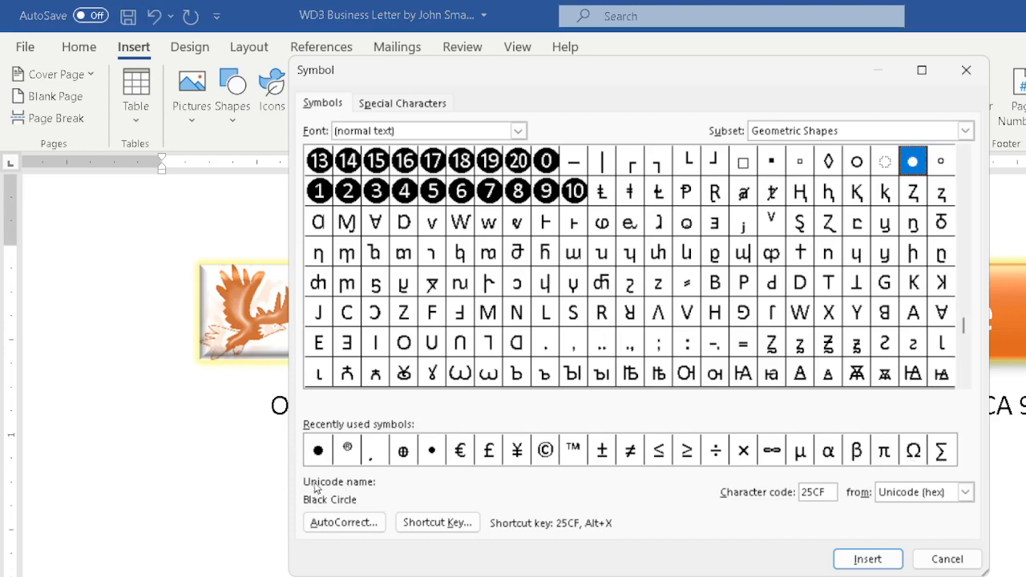
# - Insert a second Black Circle symbol (character code 25CF) after the phone number and close the symbol dialog
pyautogui.click(316, 461)
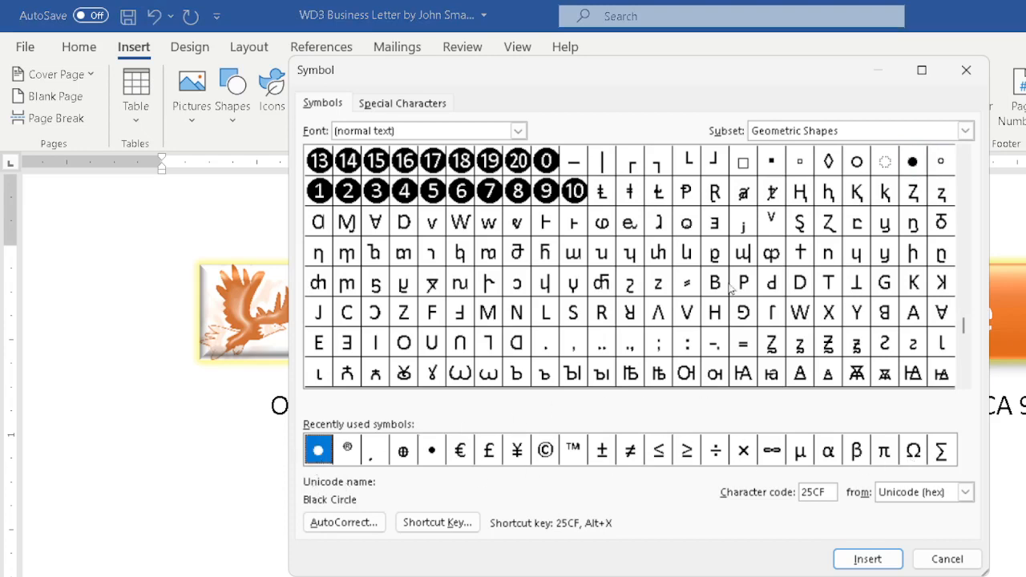
pyautogui.click(909, 163)
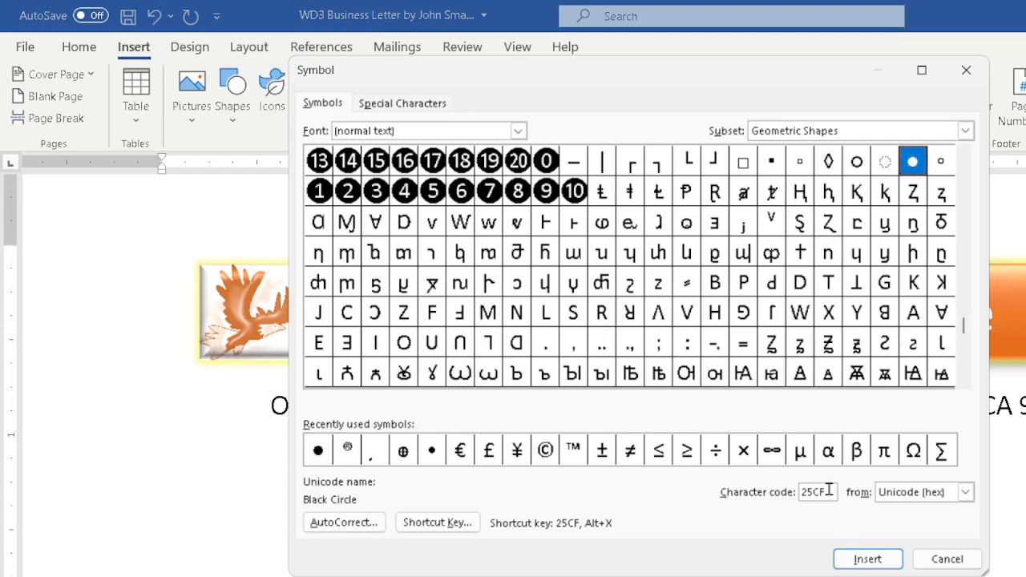
pyautogui.moveTo(826, 492); pyautogui.dragTo(796, 494)
pyautogui.click(876, 565)
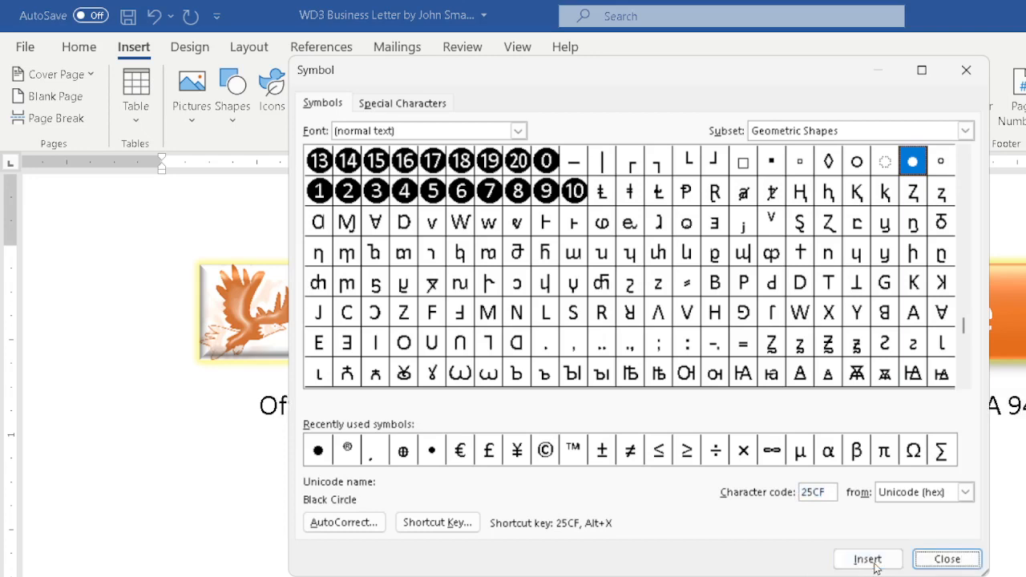
pyautogui.click(942, 558)
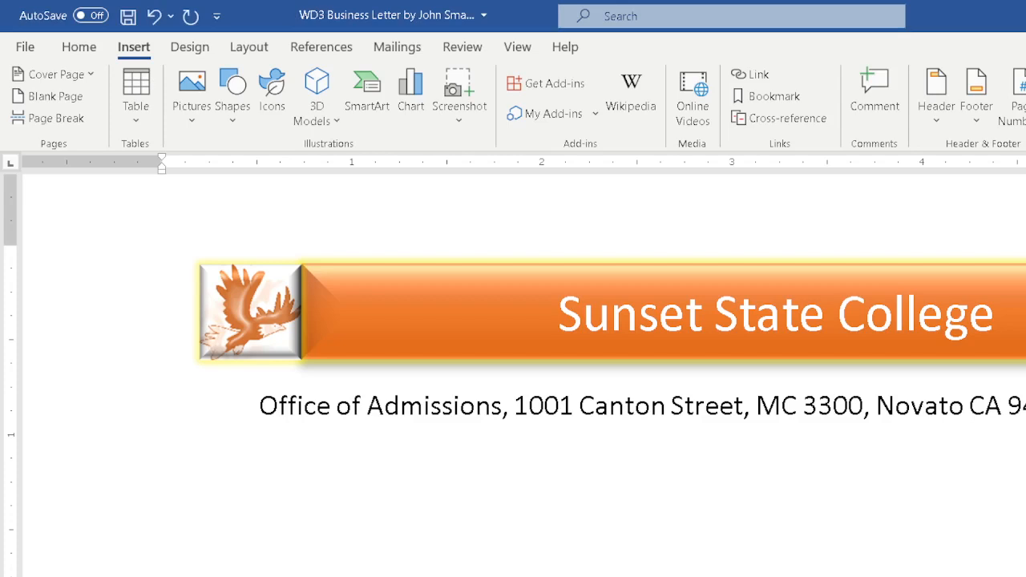
# - Complete the contact line with the office's other contact number after the second separator, and start a new paragraph
pyautogui.write('555123555')
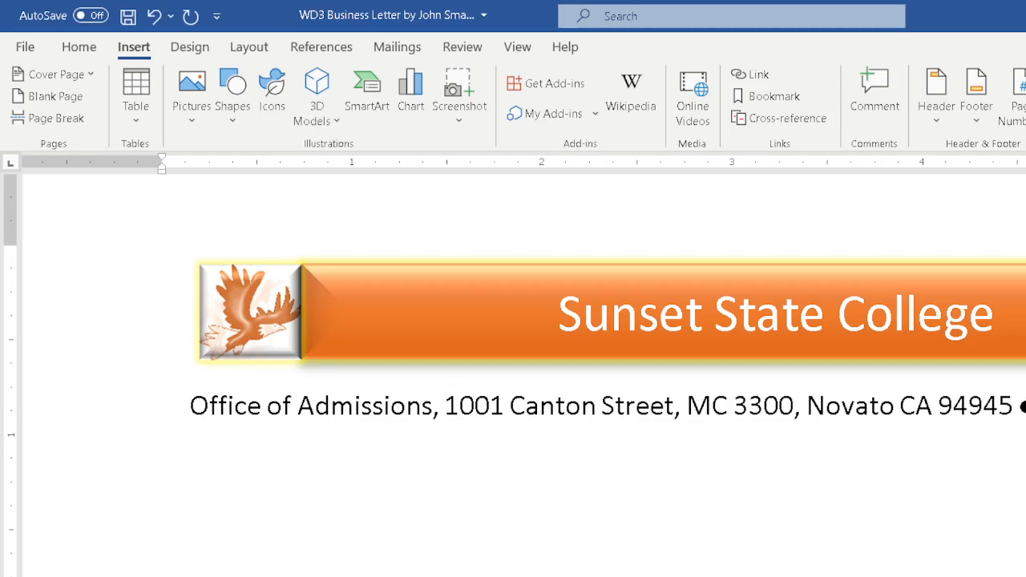
pyautogui.press('Return')
pyautogui.click(77, 48)
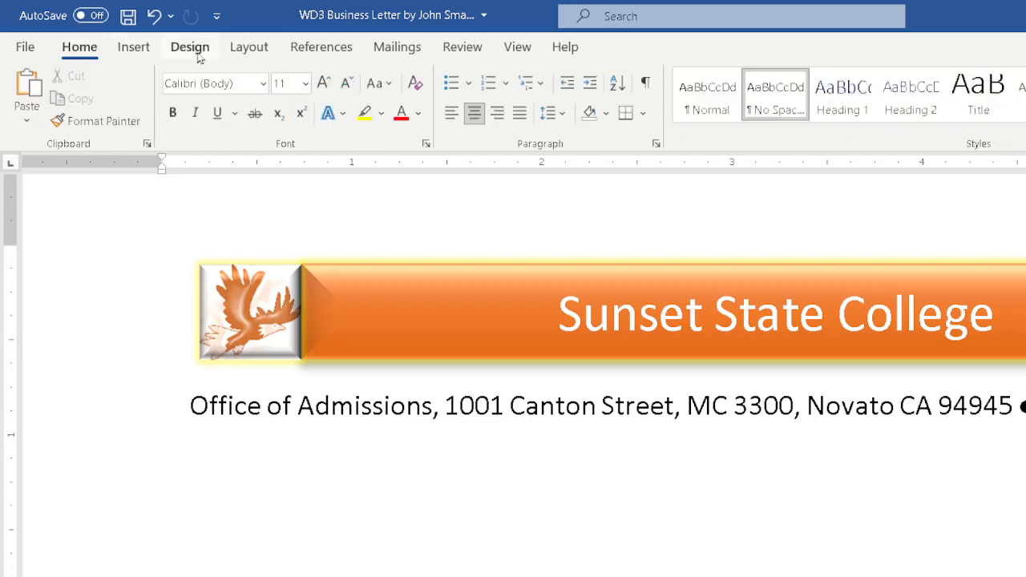
# - Add a bottom border beneath the letterhead's contact line
pyautogui.click(645, 115)
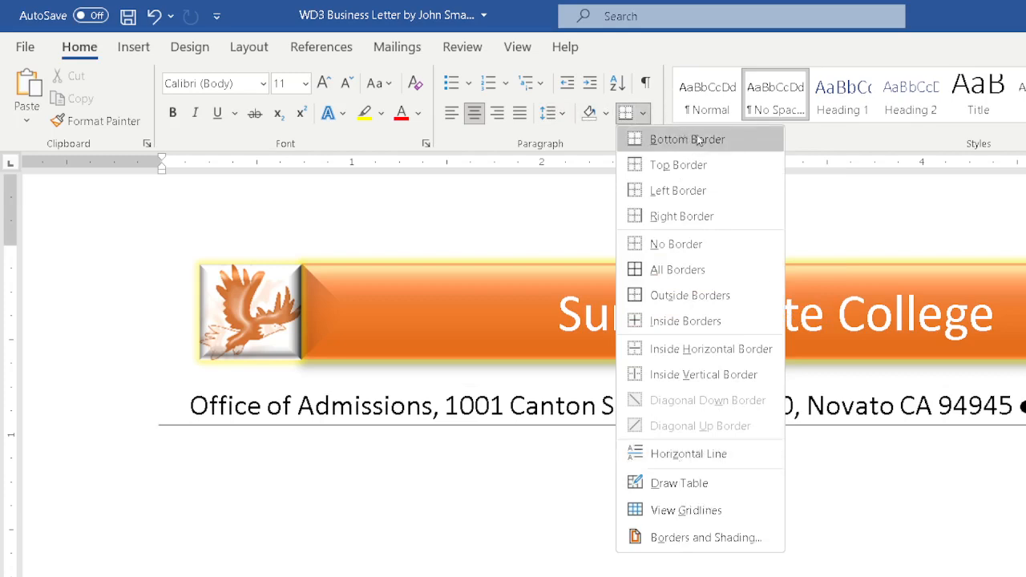
pyautogui.click(657, 139)
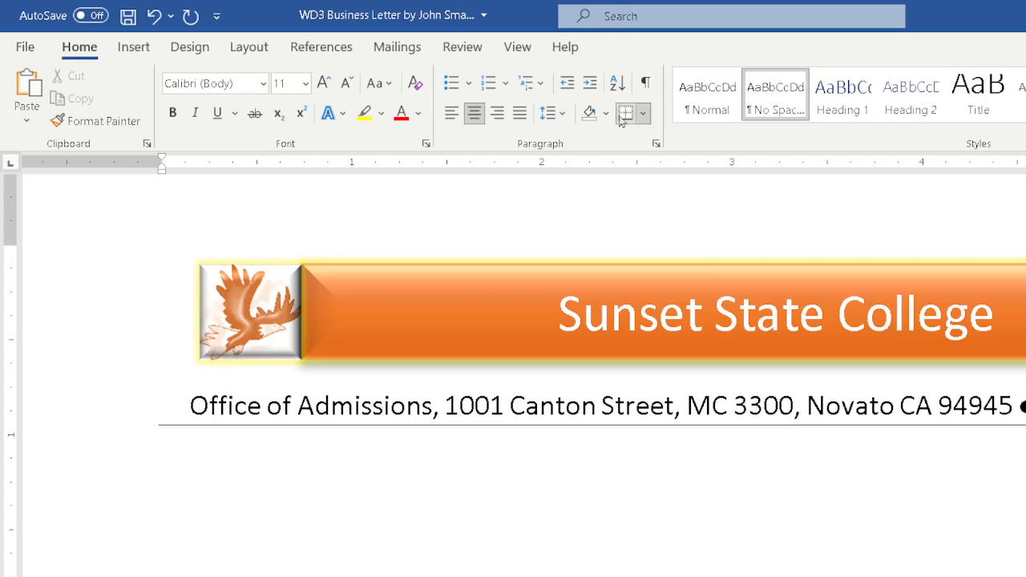
# - Try to make the contact line's bottom border orange and 3 pt wide through the Borders and Shading settings
pyautogui.click(643, 114)
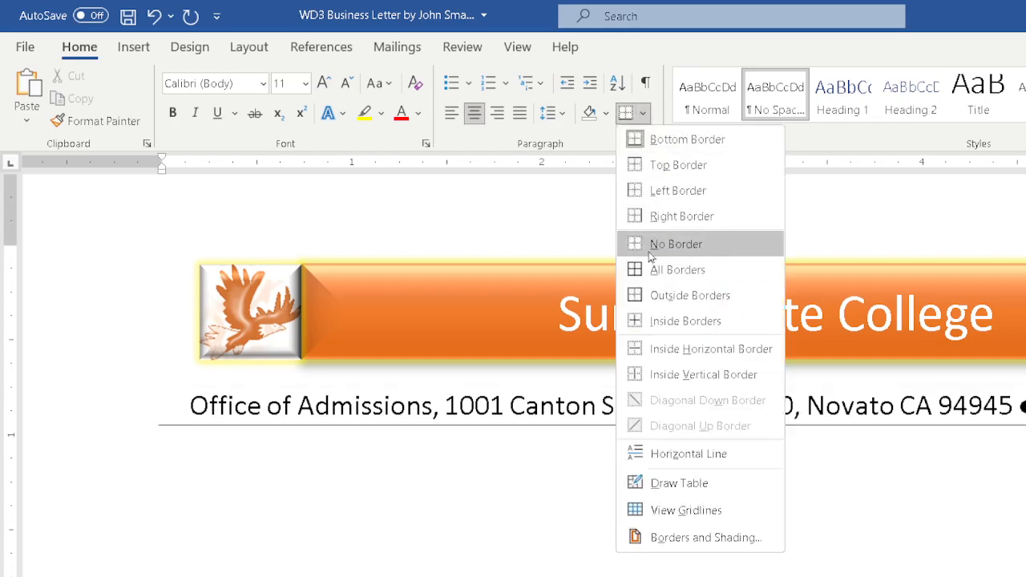
pyautogui.click(678, 545)
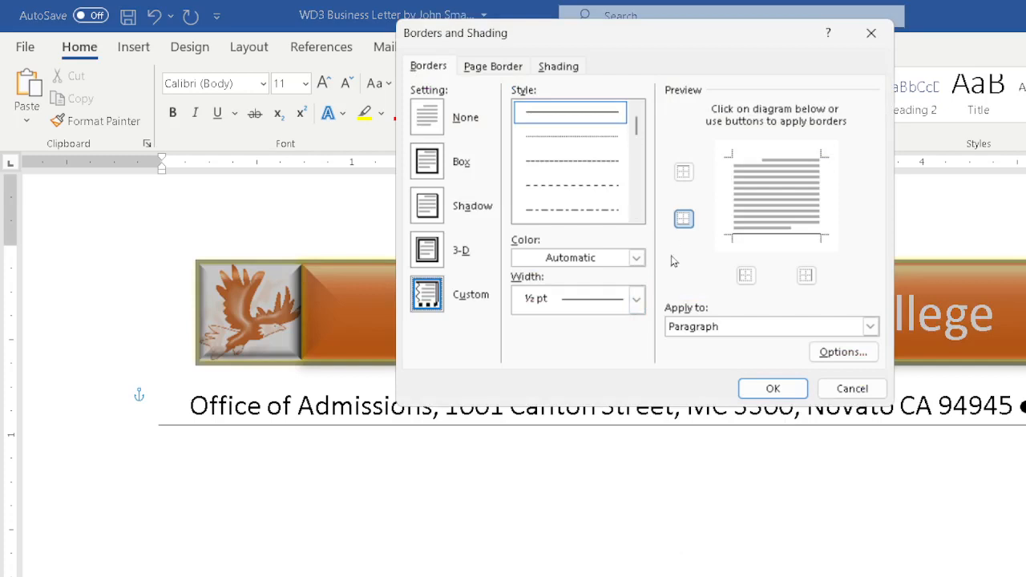
pyautogui.click(636, 258)
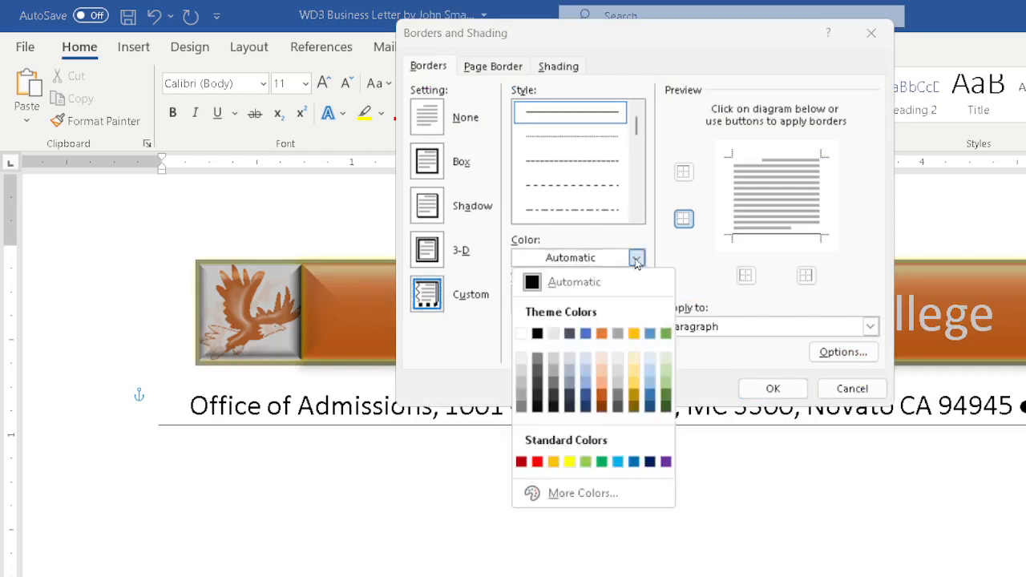
pyautogui.click(601, 335)
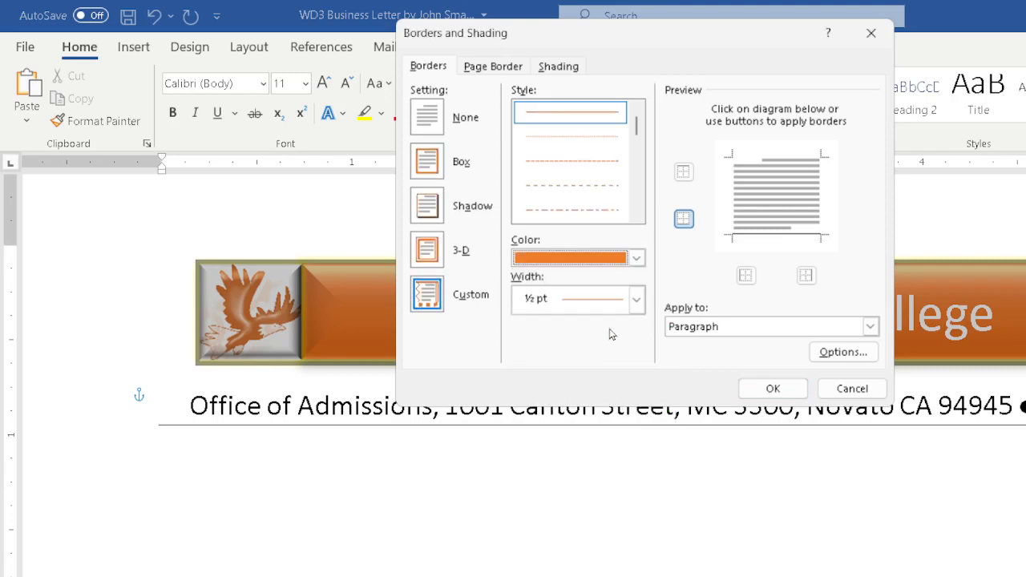
pyautogui.click(636, 299)
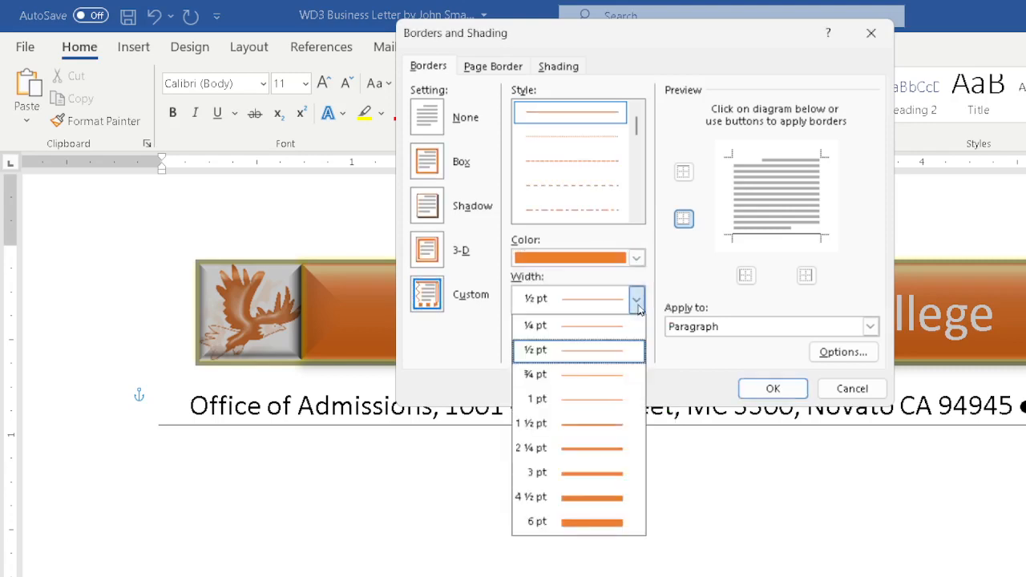
pyautogui.click(594, 473)
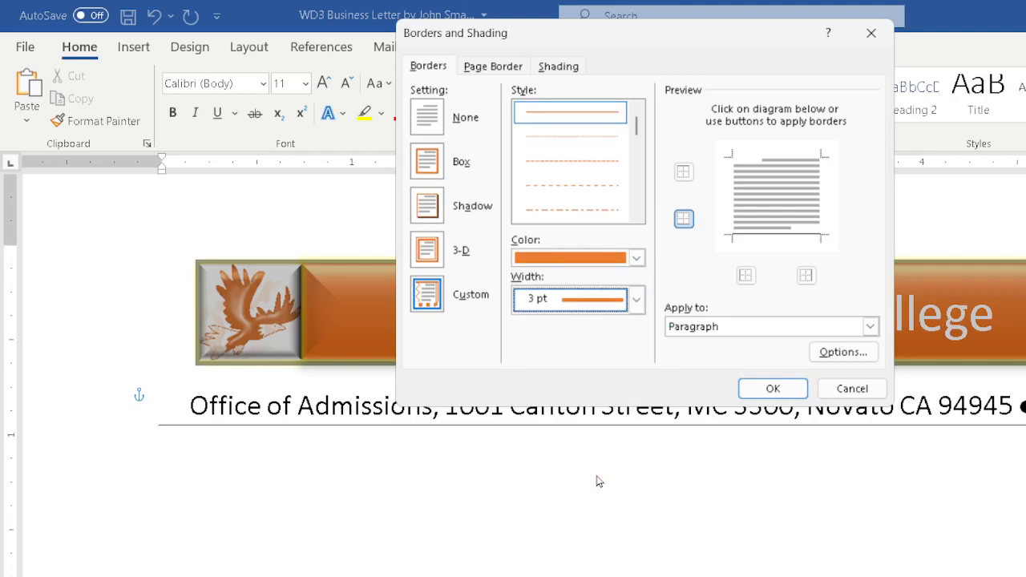
pyautogui.click(758, 388)
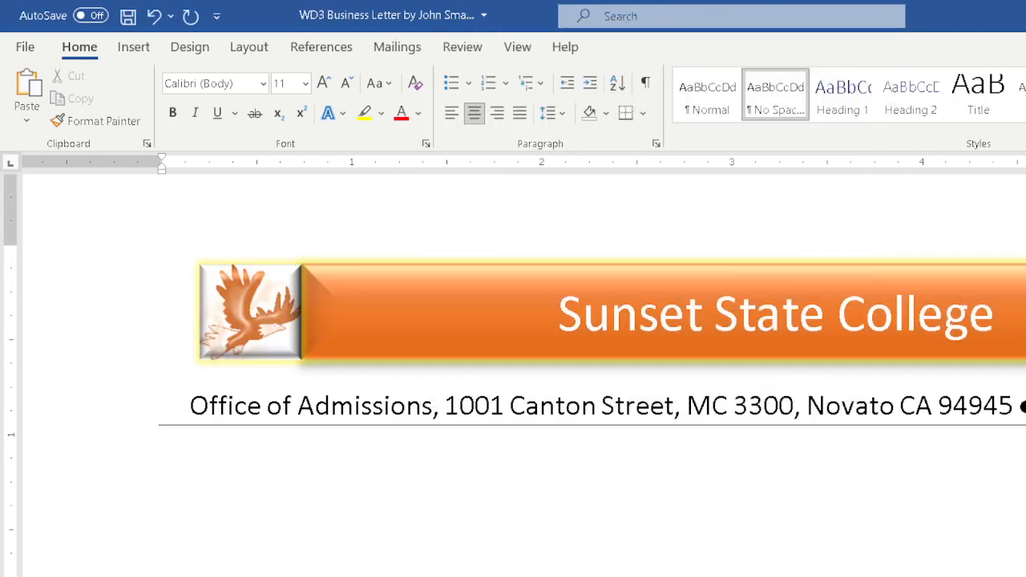
# - Try again to recolor the contact line's bottom border with the orange theme color
pyautogui.click(642, 114)
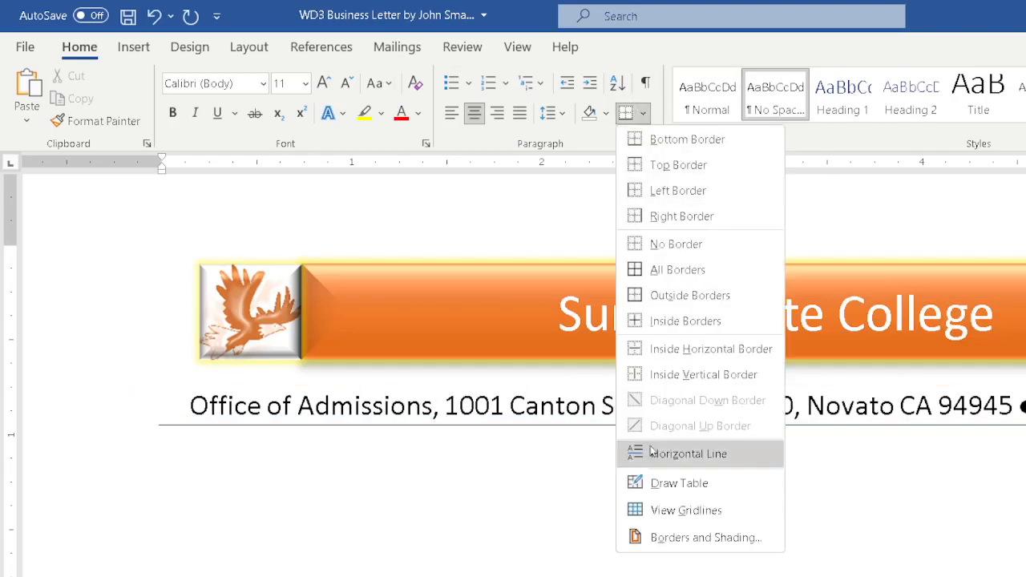
pyautogui.click(665, 539)
pyautogui.click(636, 257)
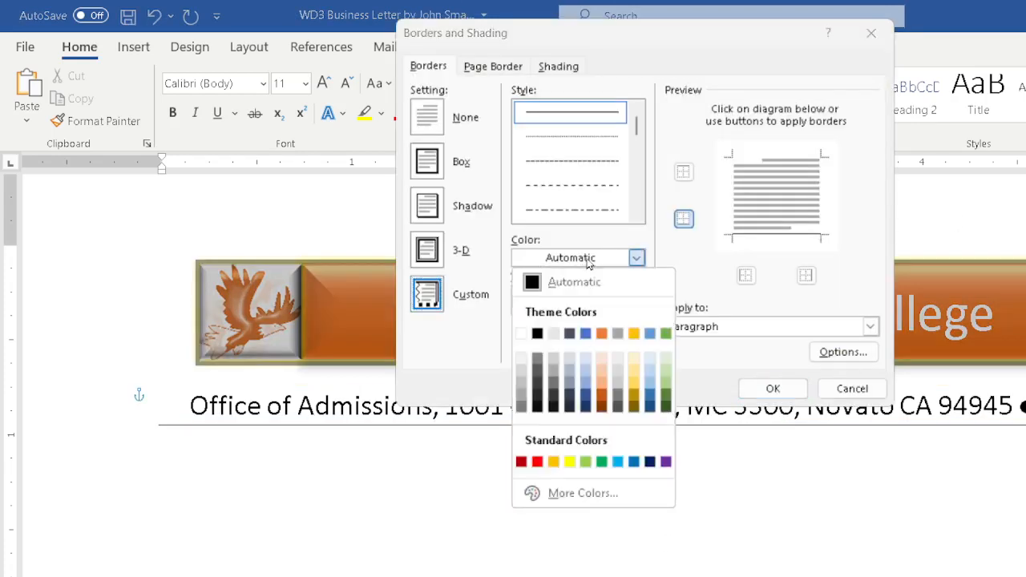
pyautogui.click(601, 333)
pyautogui.click(771, 389)
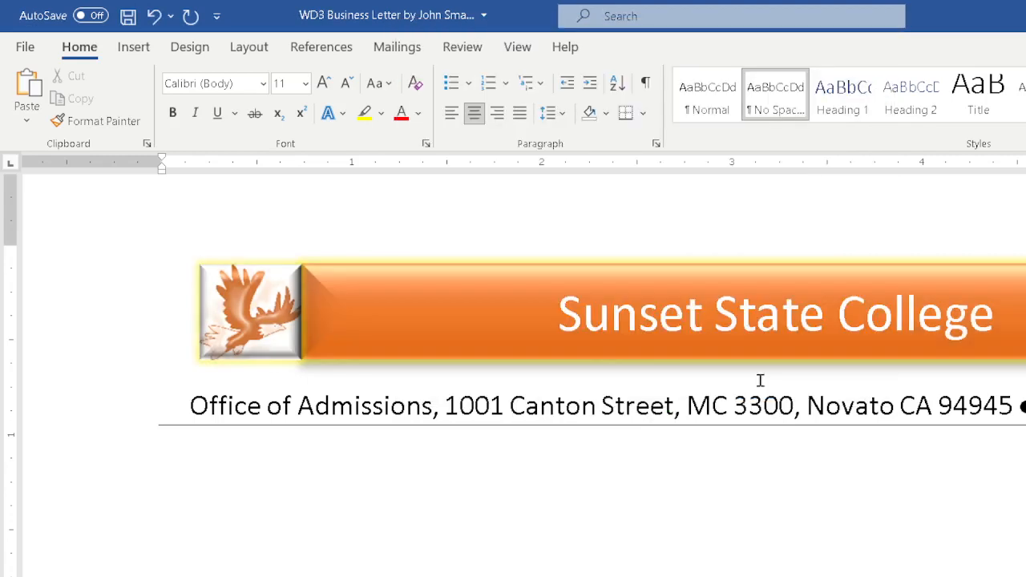
# - Place the cursor in the contact line and try to widen its bottom border to 3 pt
pyautogui.click(817, 383)
pyautogui.press('Right')
pyautogui.click(640, 114)
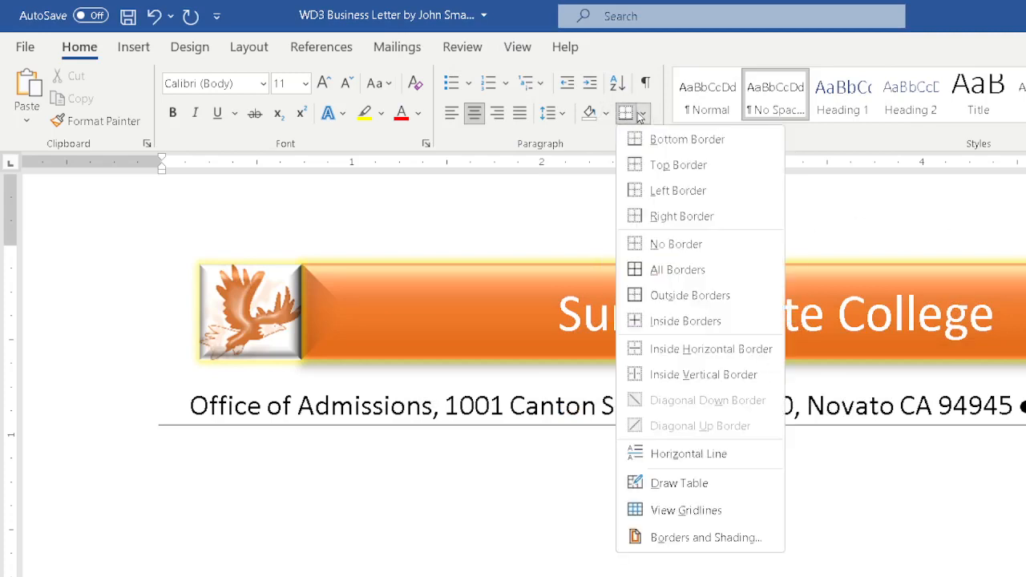
pyautogui.click(684, 540)
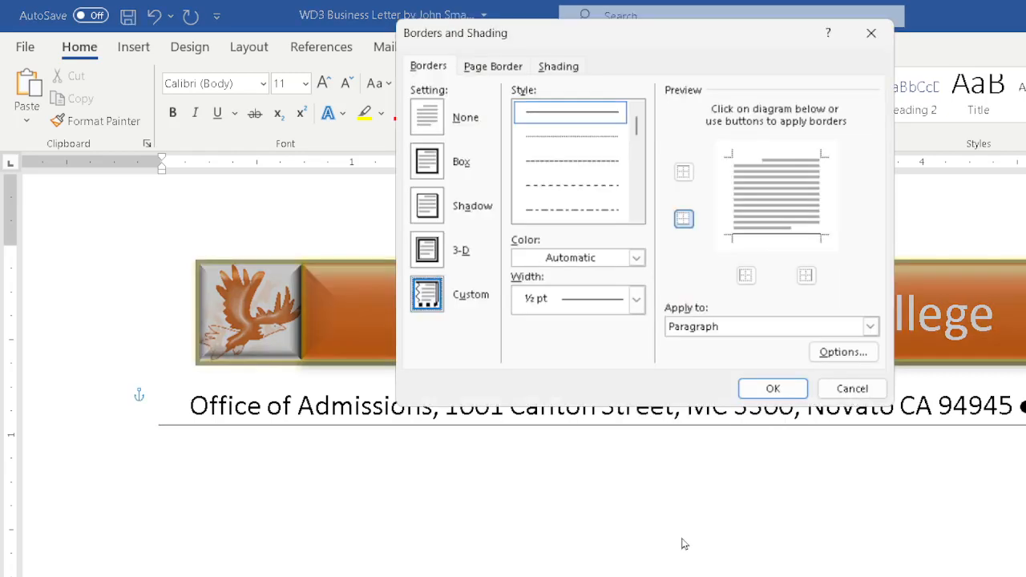
pyautogui.click(636, 300)
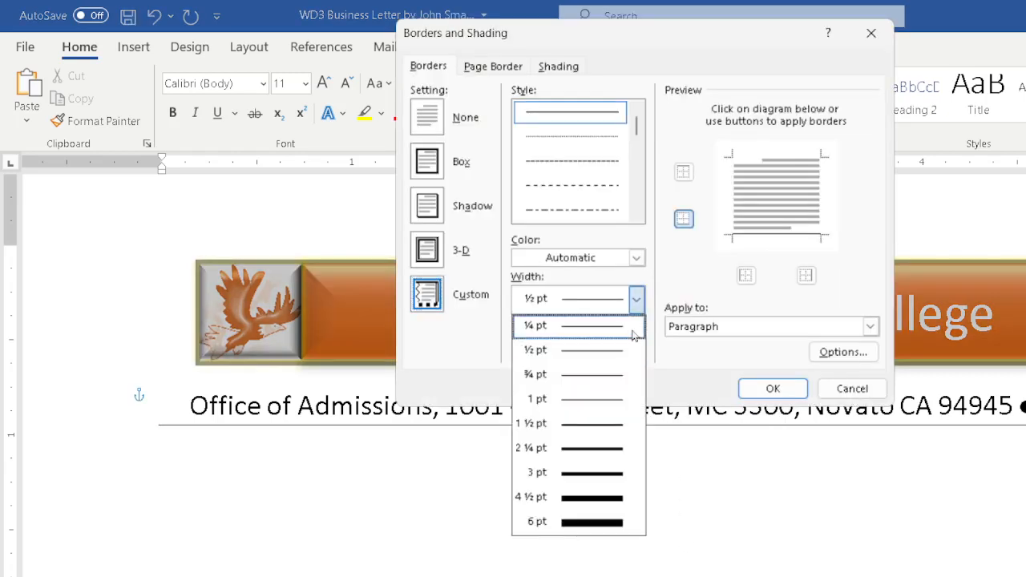
pyautogui.click(598, 481)
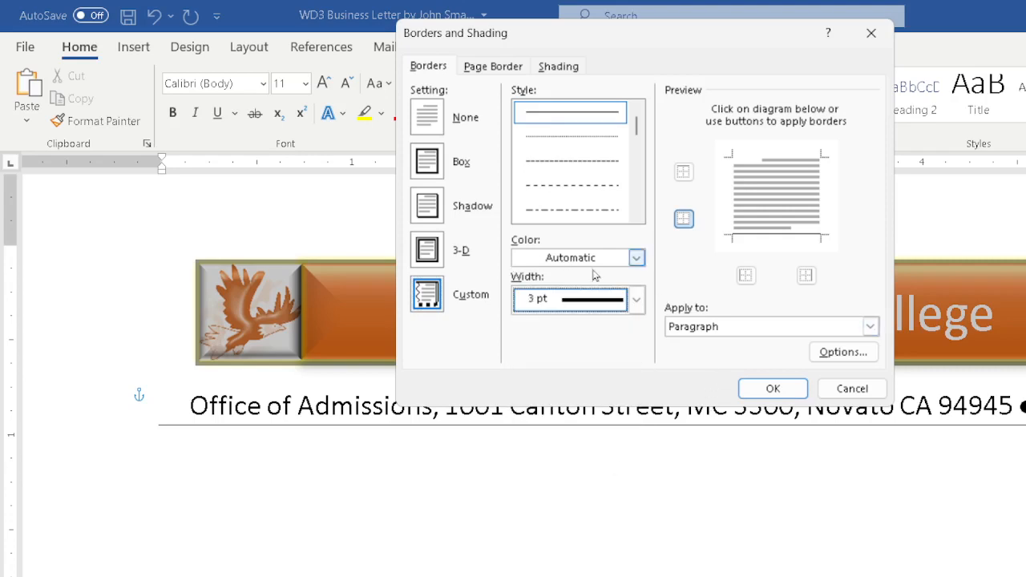
pyautogui.click(775, 388)
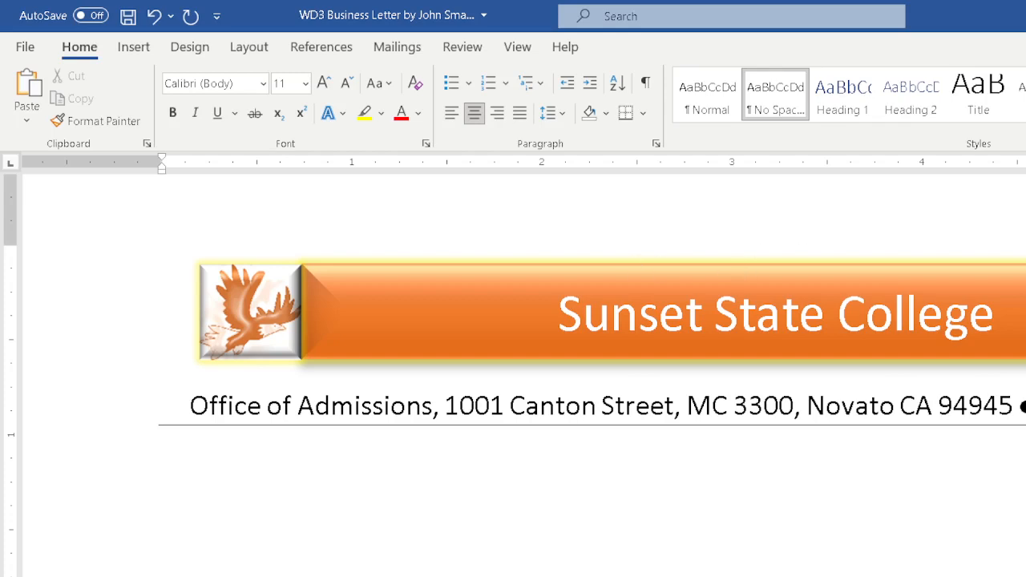
# - Show the formatting marks to inspect the contact line's paragraph, and hide them again
pyautogui.click(645, 83)
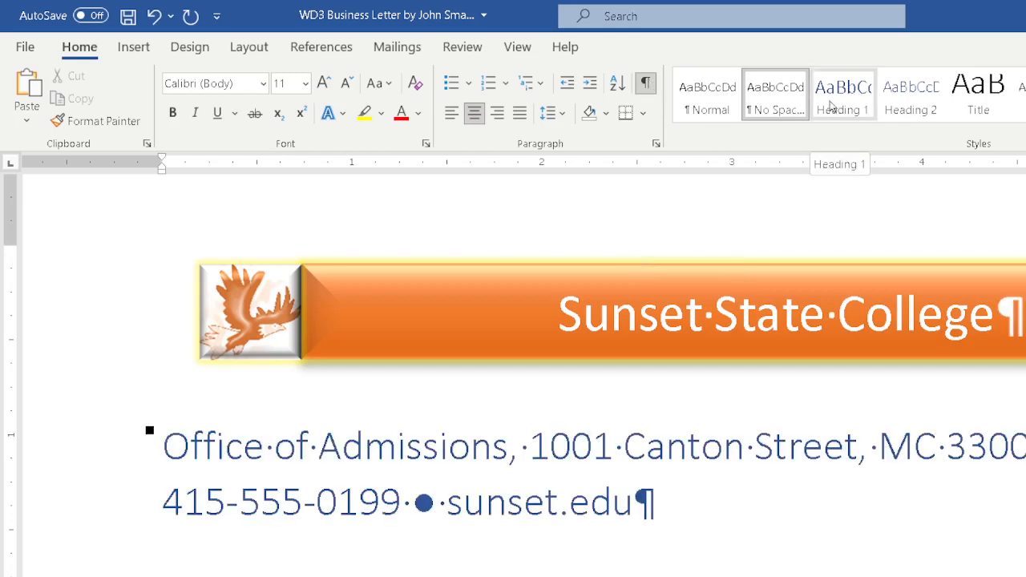
pyautogui.click(645, 85)
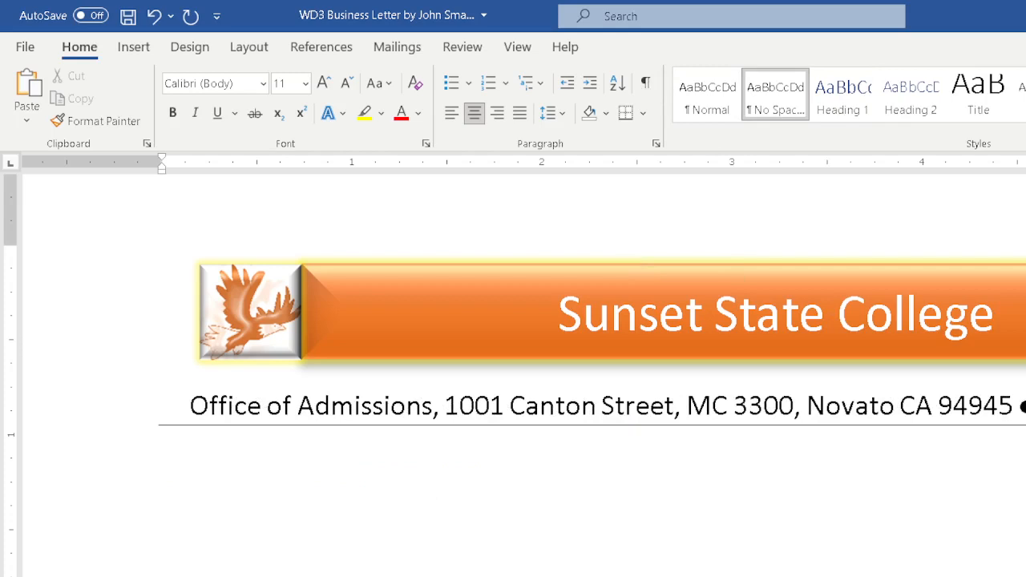
# - Start a new paragraph below the contact line, clear all its formatting, and undo the clearing
pyautogui.press('Return')
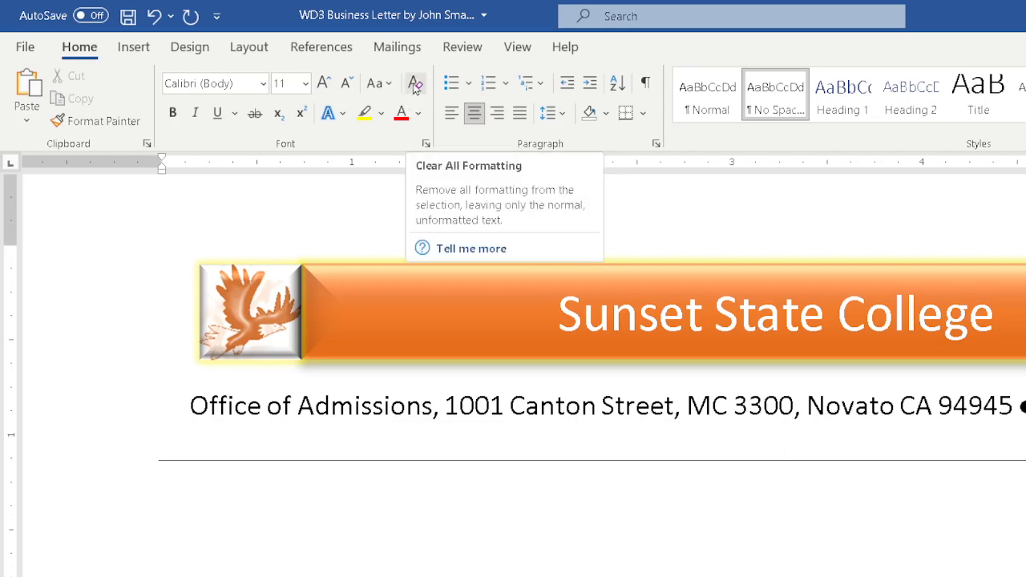
pyautogui.click(413, 85)
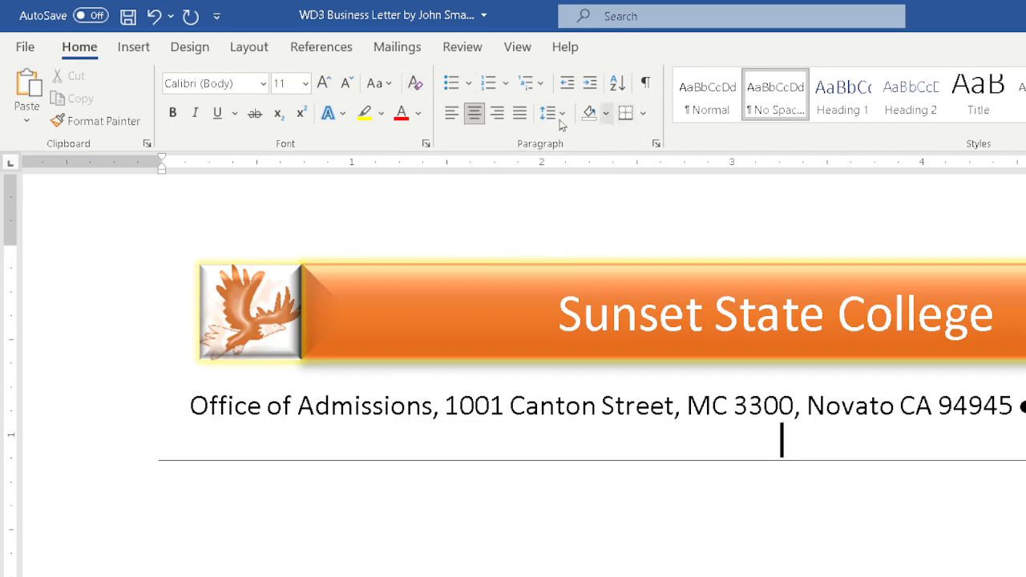
pyautogui.click(413, 85)
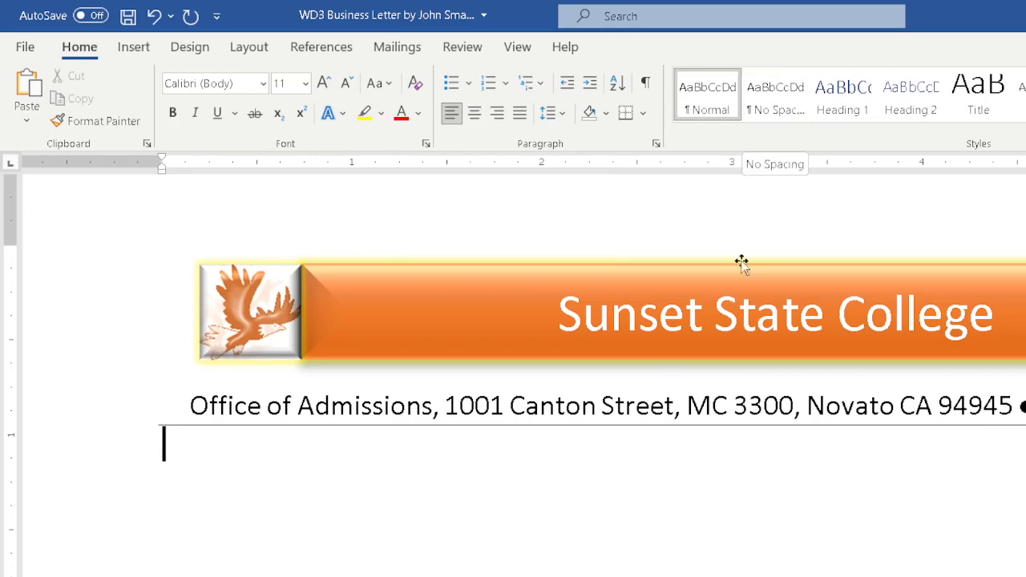
pyautogui.hotkey('ctrl', 'z')
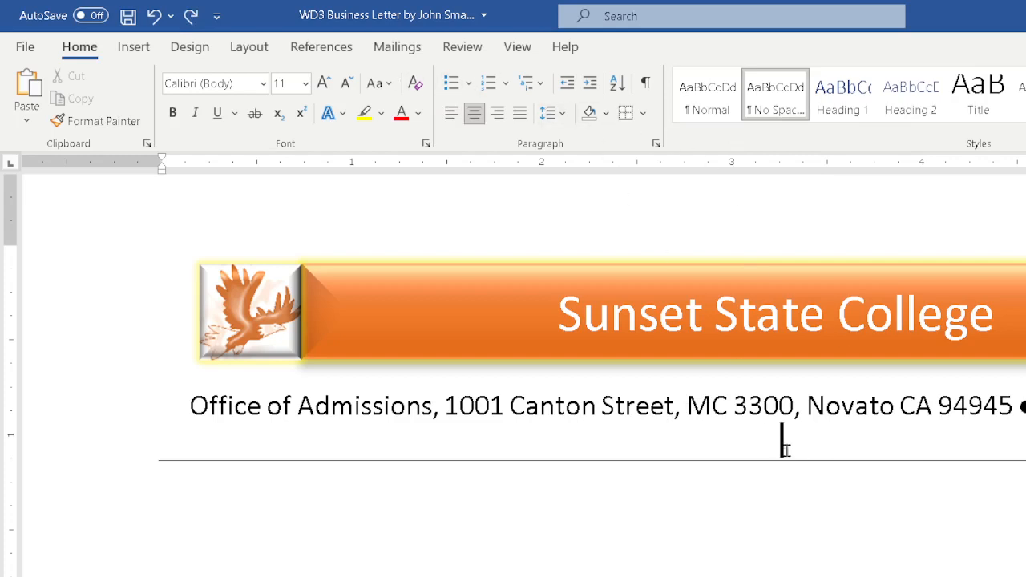
# - Try removing the border from the new paragraph, undo that, and clear all of the paragraph's formatting instead
pyautogui.click(642, 113)
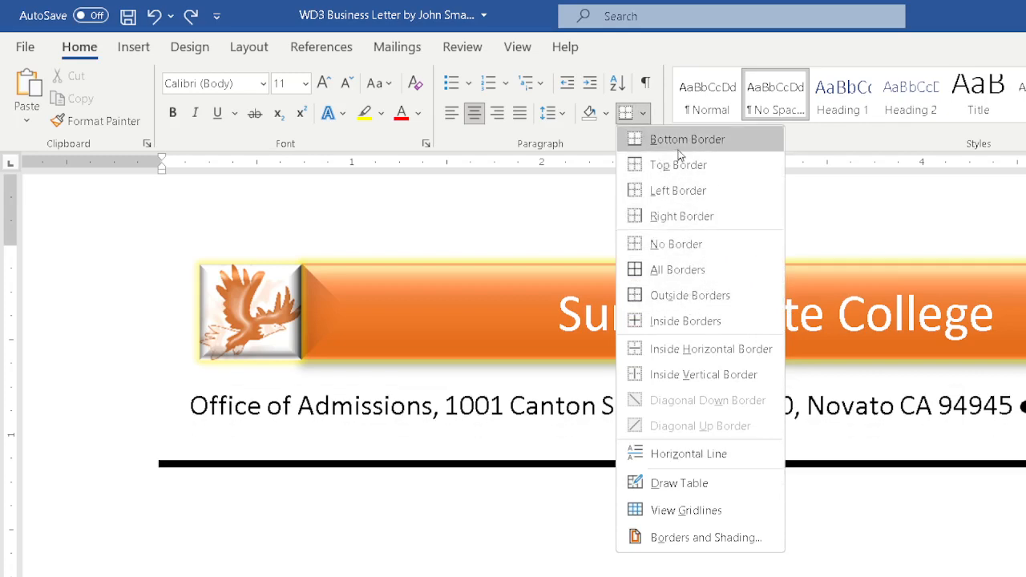
pyautogui.click(672, 243)
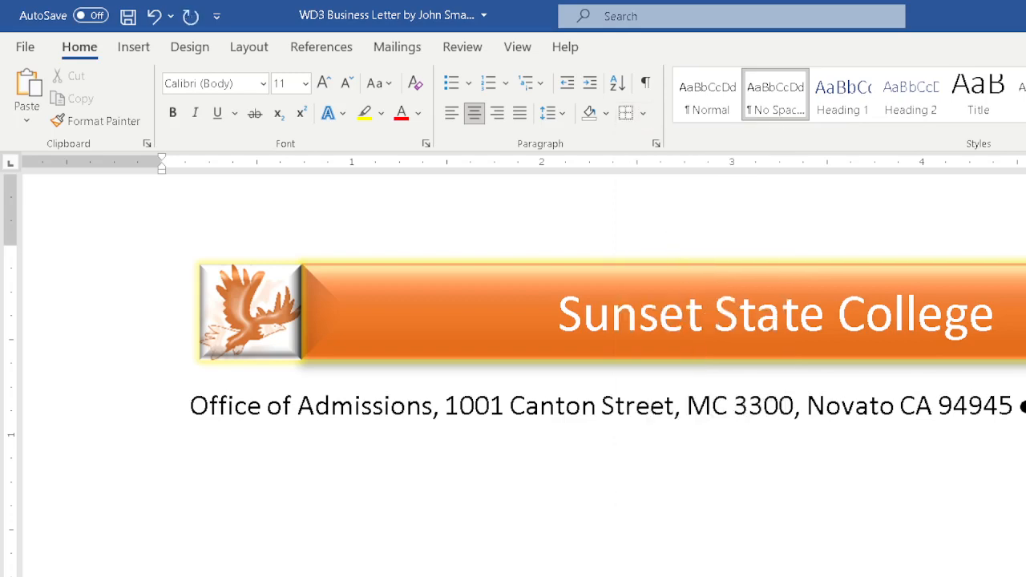
pyautogui.click(950, 401)
pyautogui.hotkey('ctrl', 'z')
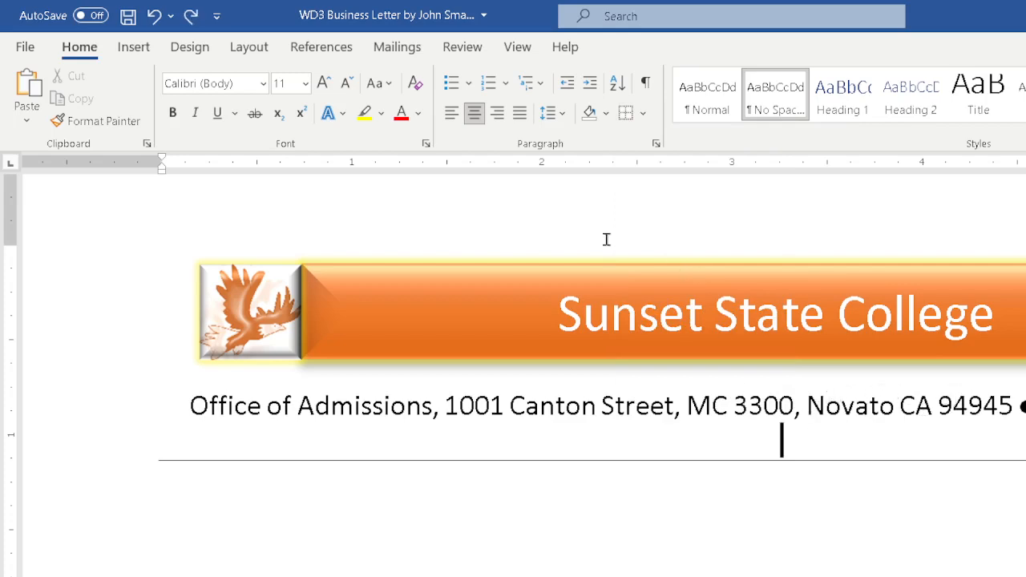
pyautogui.click(413, 83)
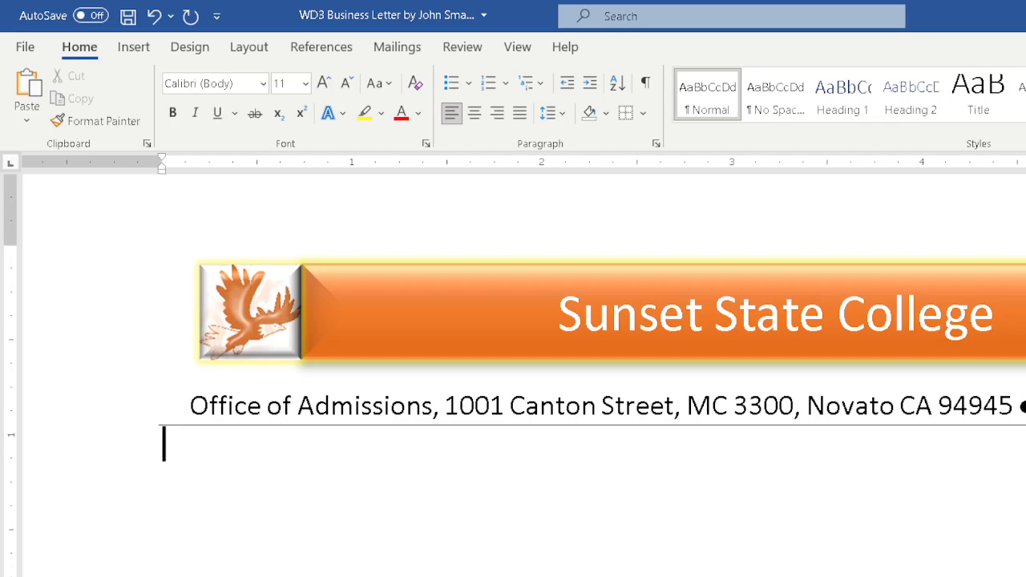
# - Return to the contact line and try once more to set its bottom border width to 3 pt
pyautogui.press('BackSpace')
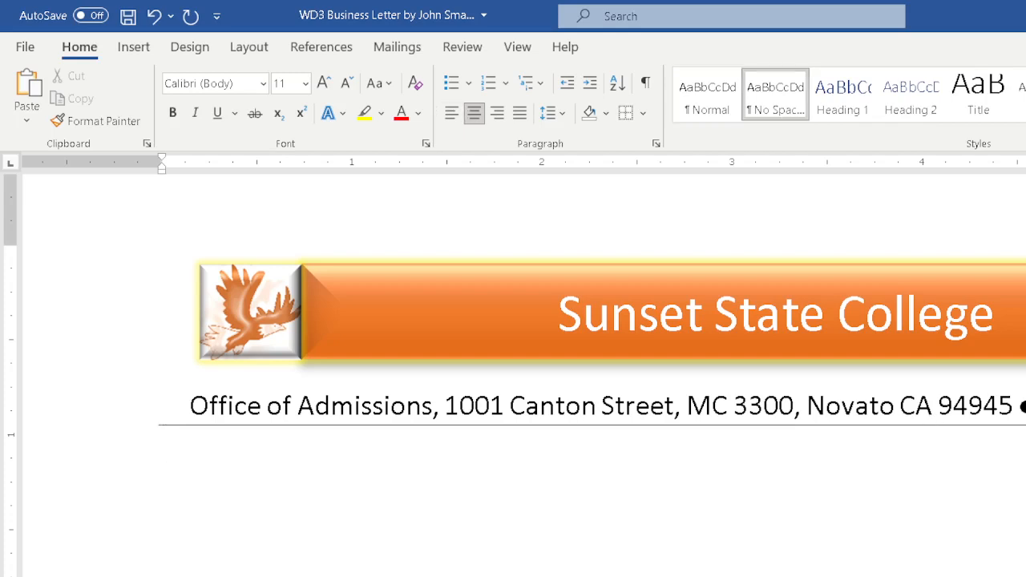
pyautogui.click(643, 114)
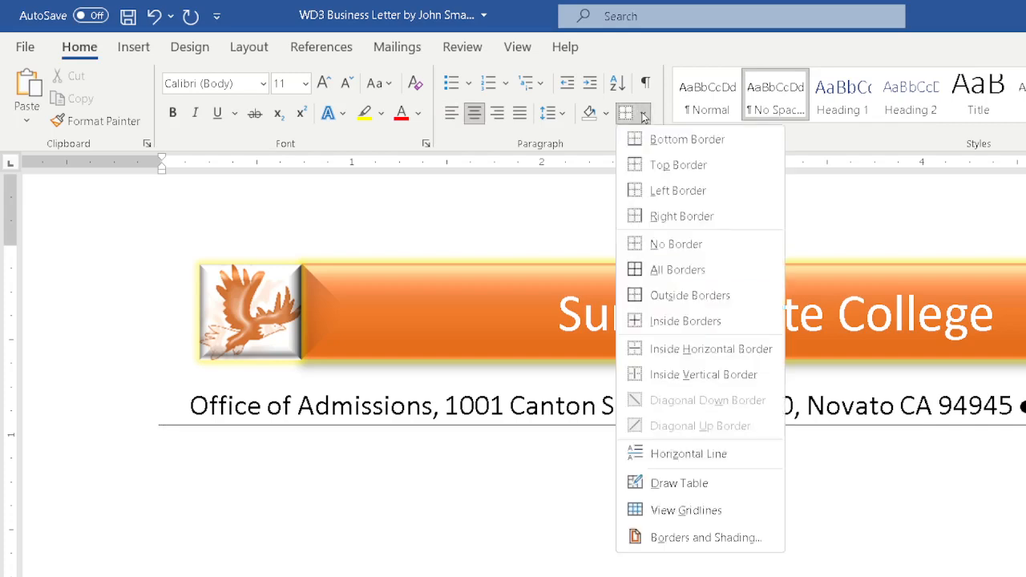
pyautogui.click(710, 533)
pyautogui.click(636, 299)
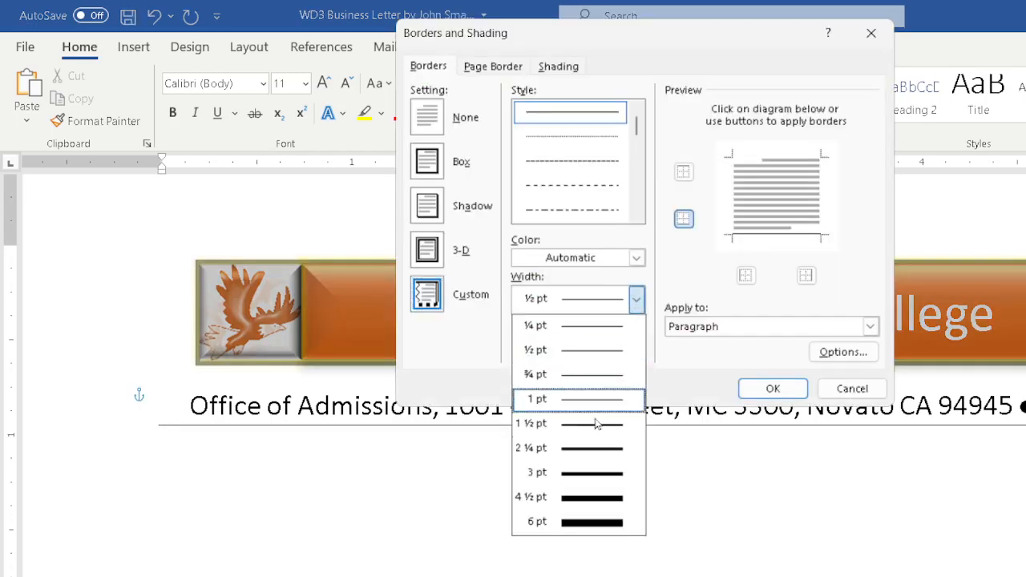
pyautogui.click(589, 475)
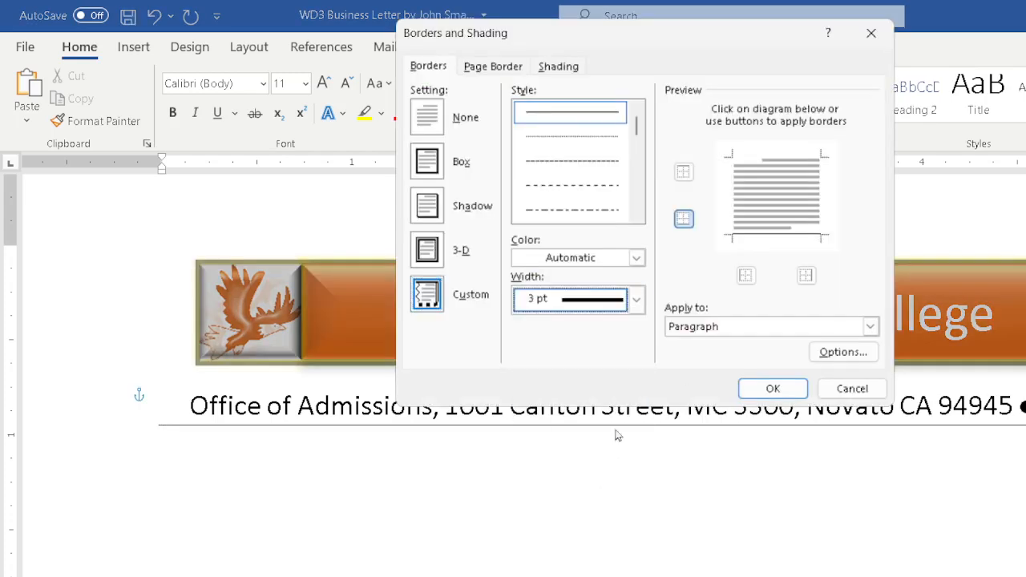
pyautogui.click(753, 388)
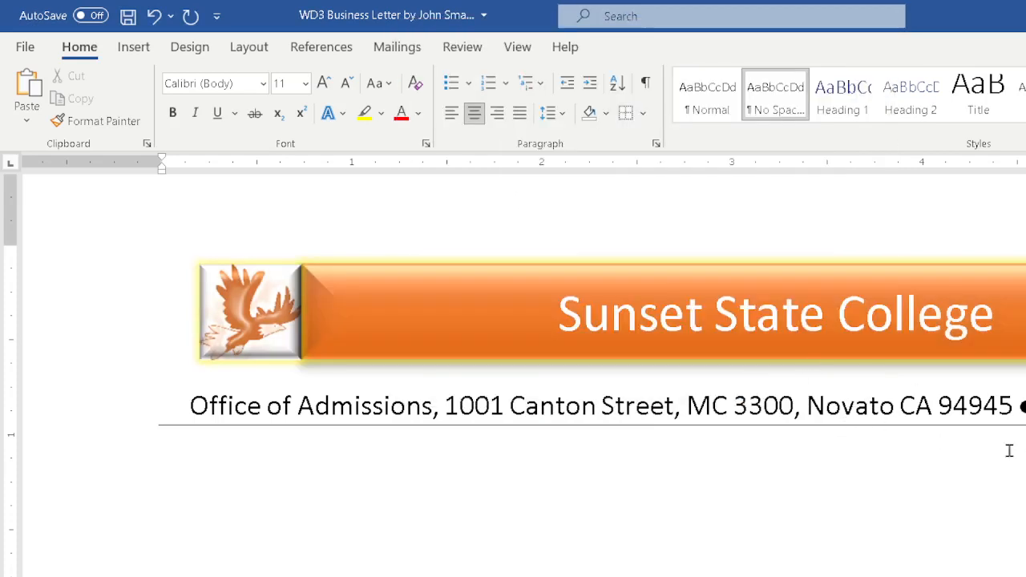
# - Place the cursor in the empty paragraph below the border and save the business letter
pyautogui.click(960, 477)
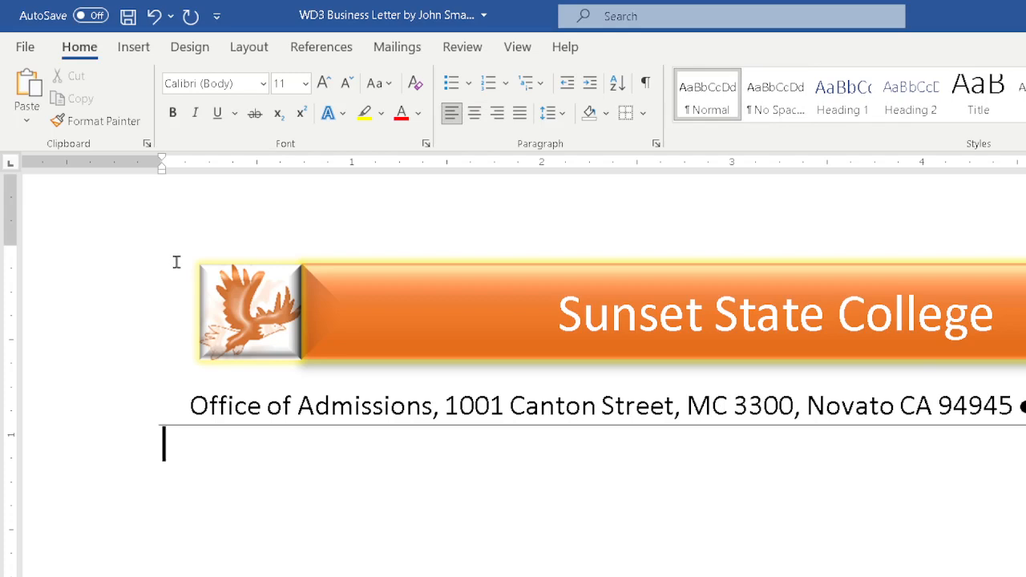
pyautogui.hotkey('ctrl', 's')
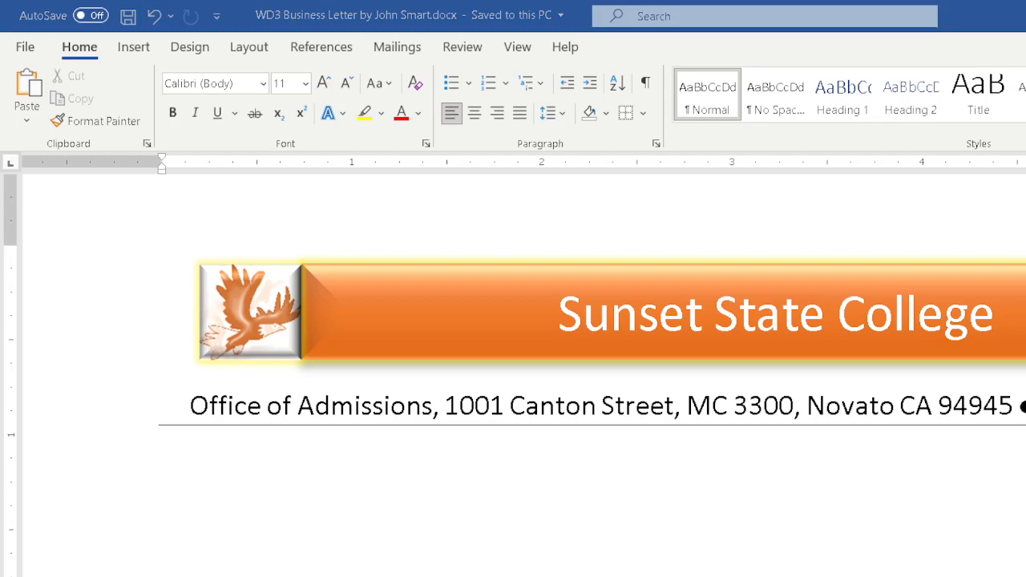
pyautogui.click(304, 426)
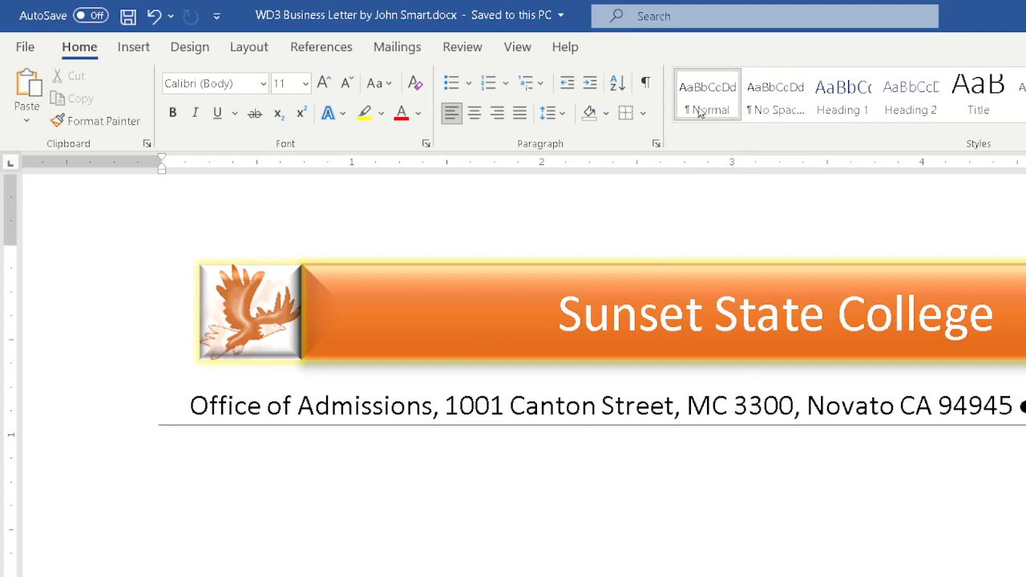
# - Apply the No Spacing style to the empty paragraph below the border and add another paragraph beneath it with formatting marks shown
pyautogui.click(763, 106)
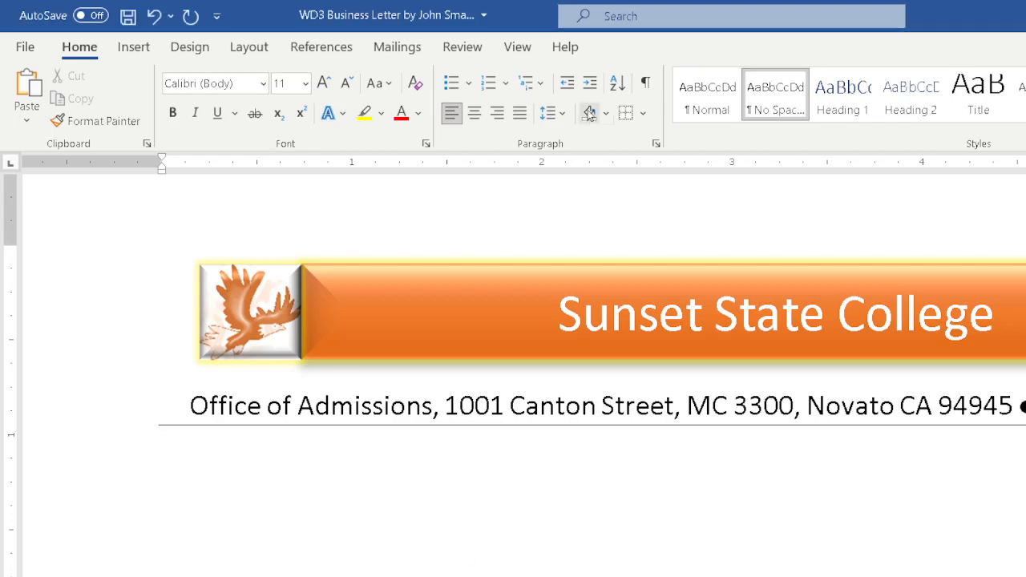
pyautogui.click(645, 83)
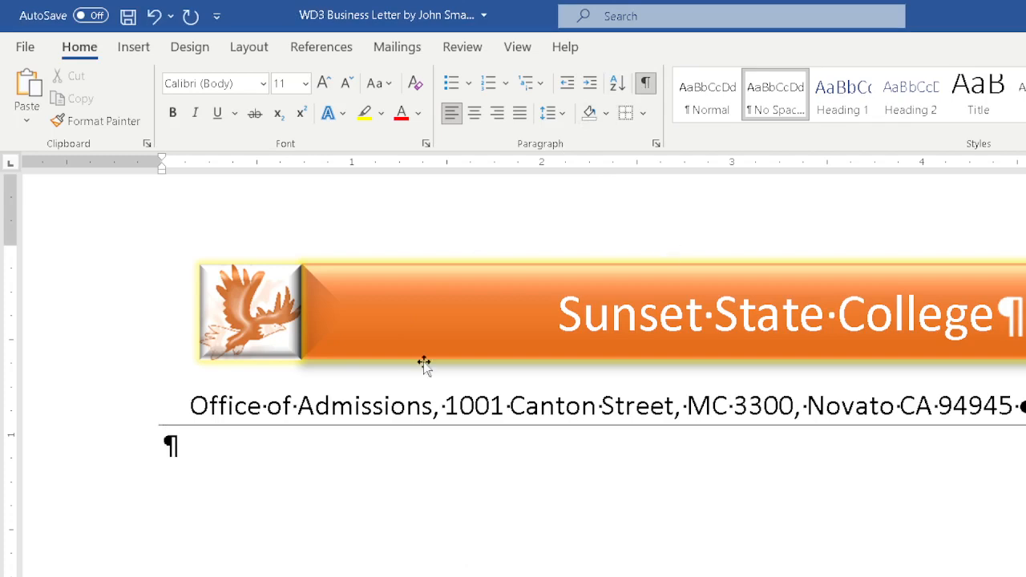
pyautogui.press('Return')
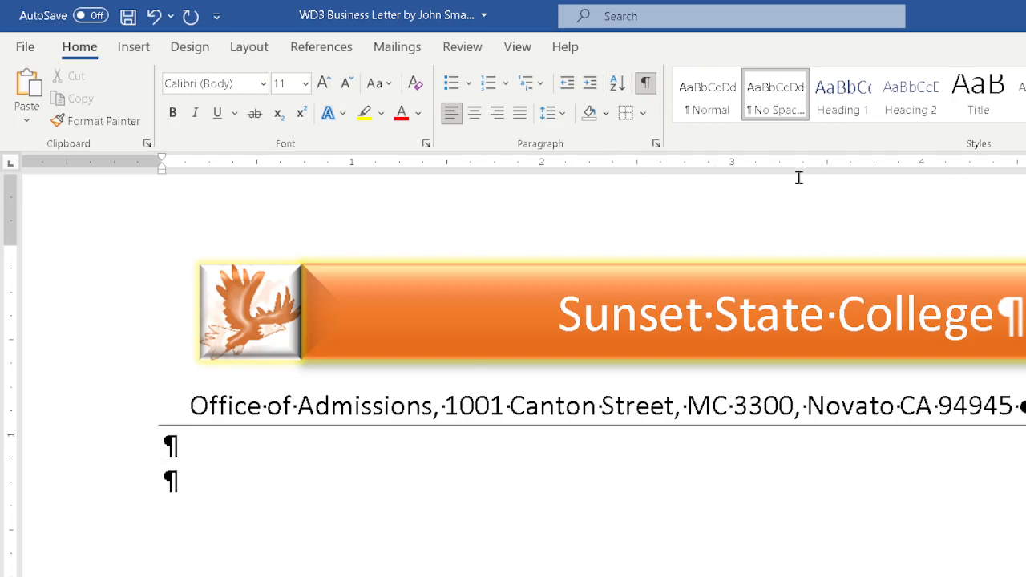
# - Set a left tab stop at 3.5 inches on the ruler for the second empty paragraph
pyautogui.click(516, 48)
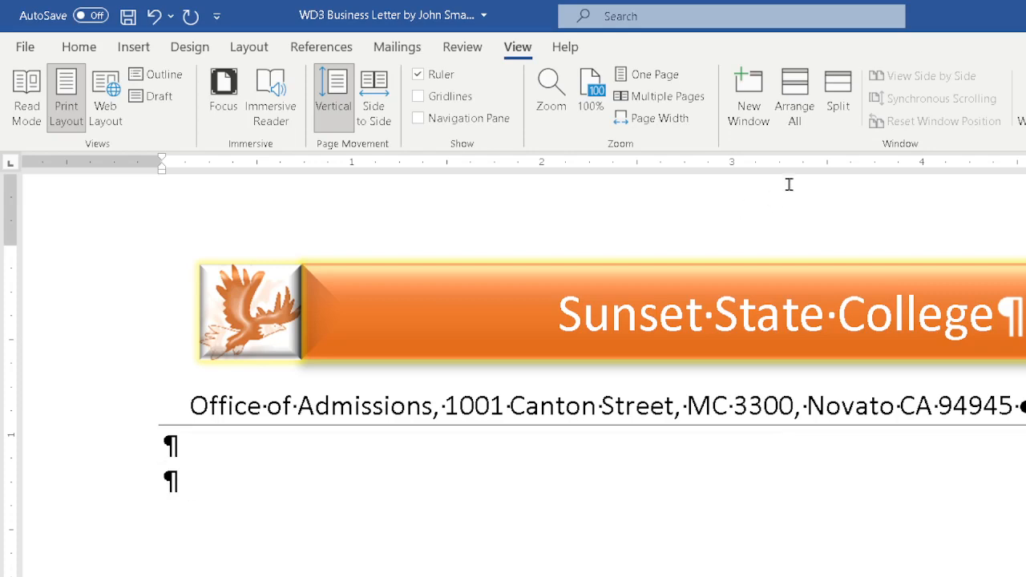
pyautogui.click(827, 169)
pyautogui.moveTo(827, 166)
pyautogui.mouseDown()
pyautogui.moveTo(747, 170)
pyautogui.moveTo(880, 168)
pyautogui.moveTo(696, 167)
pyautogui.moveTo(858, 172)
pyautogui.moveTo(831, 174)
pyautogui.mouseUp()
pyautogui.click(829, 174)
pyautogui.click(829, 165)
# - Cycle through the ruler's tab stop types and return to the left tab
pyautogui.click(10, 162)
pyautogui.click(10, 164)
pyautogui.click(10, 168)
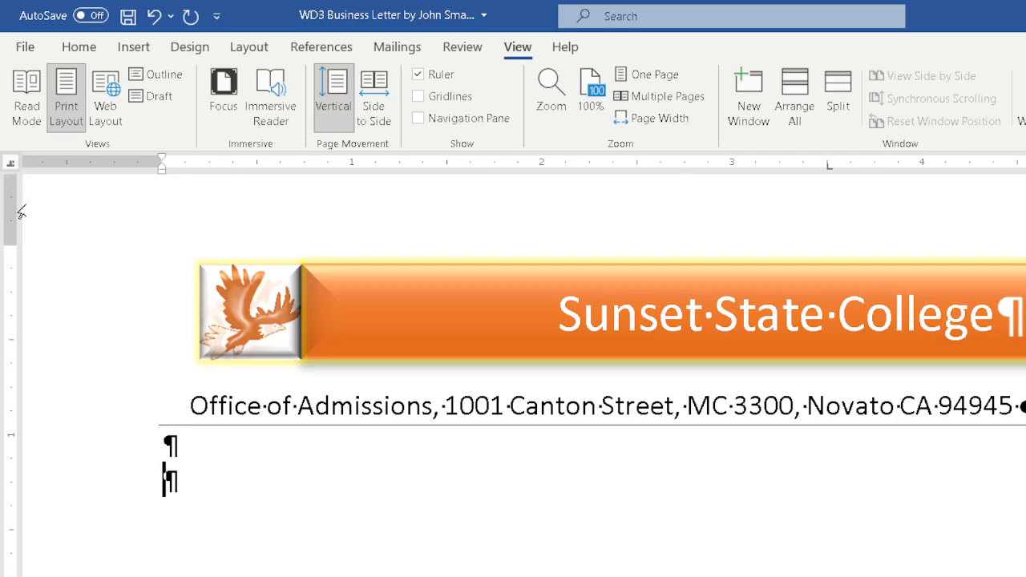
pyautogui.click(11, 167)
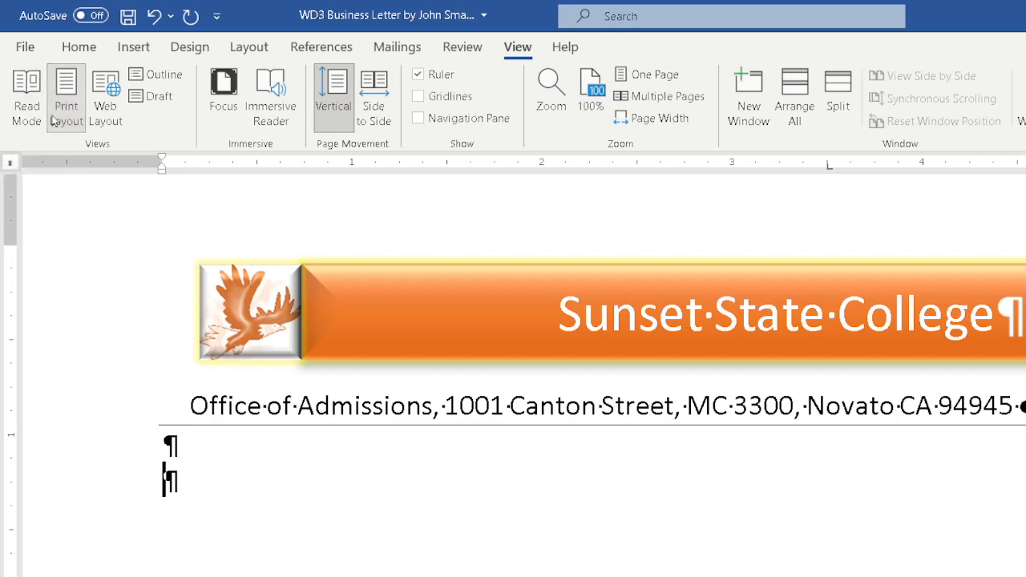
pyautogui.click(11, 164)
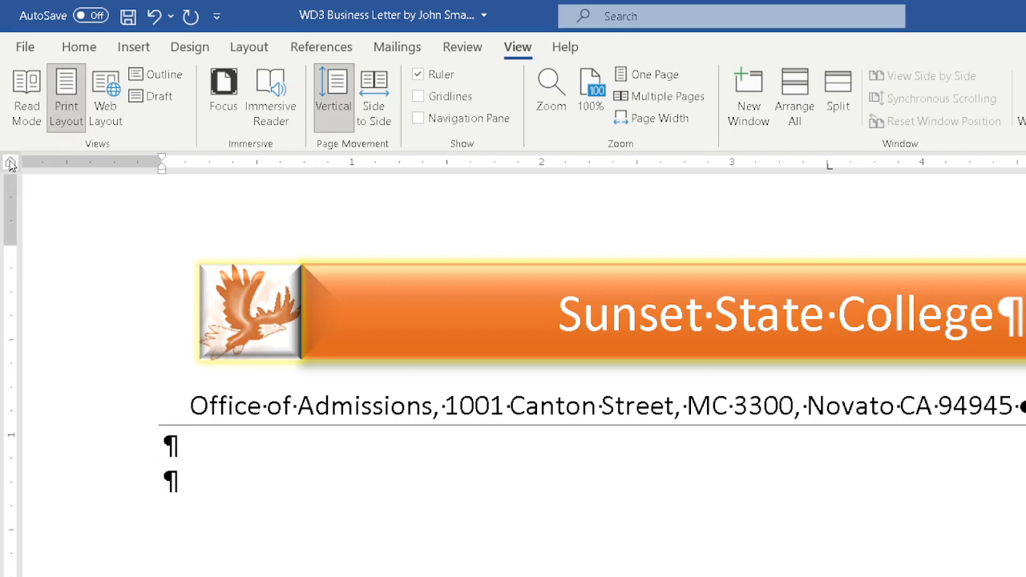
pyautogui.click(13, 163)
# - Insert the date at the 3.5-inch tab stop in the "September 18, 2023" format and start a new paragraph below it
pyautogui.press('Tab')
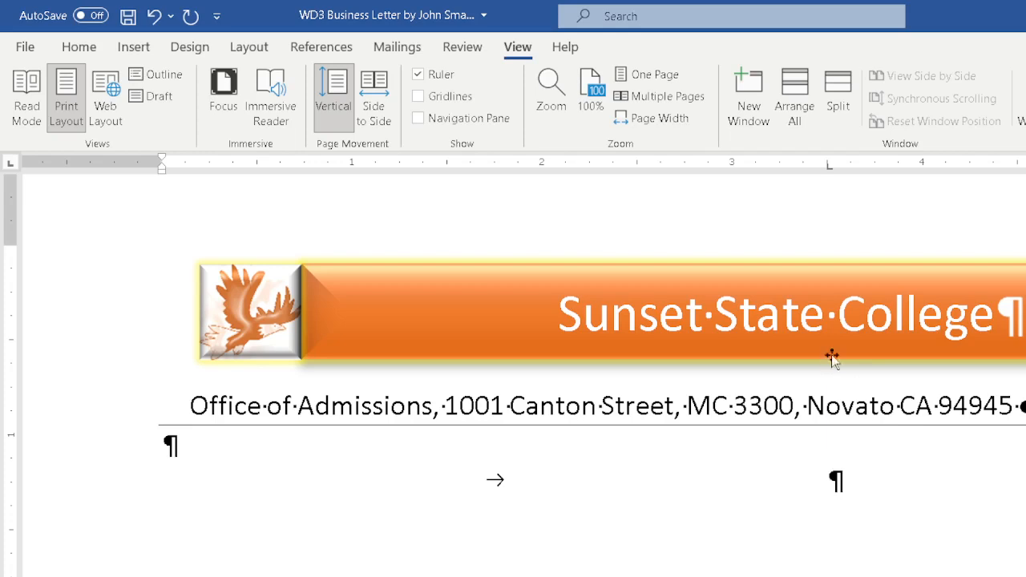
pyautogui.click(129, 48)
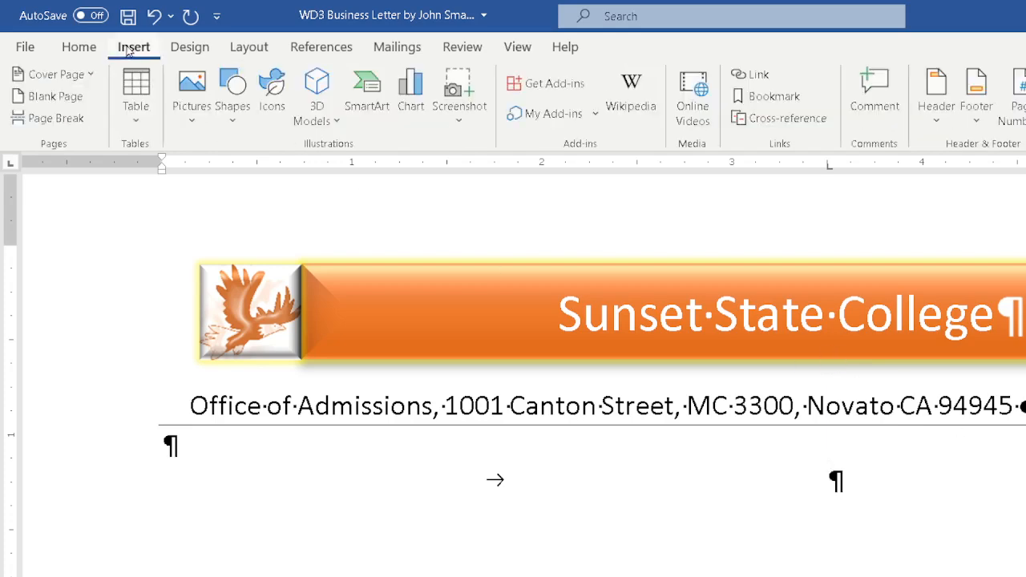
pyautogui.click(1025, 96)
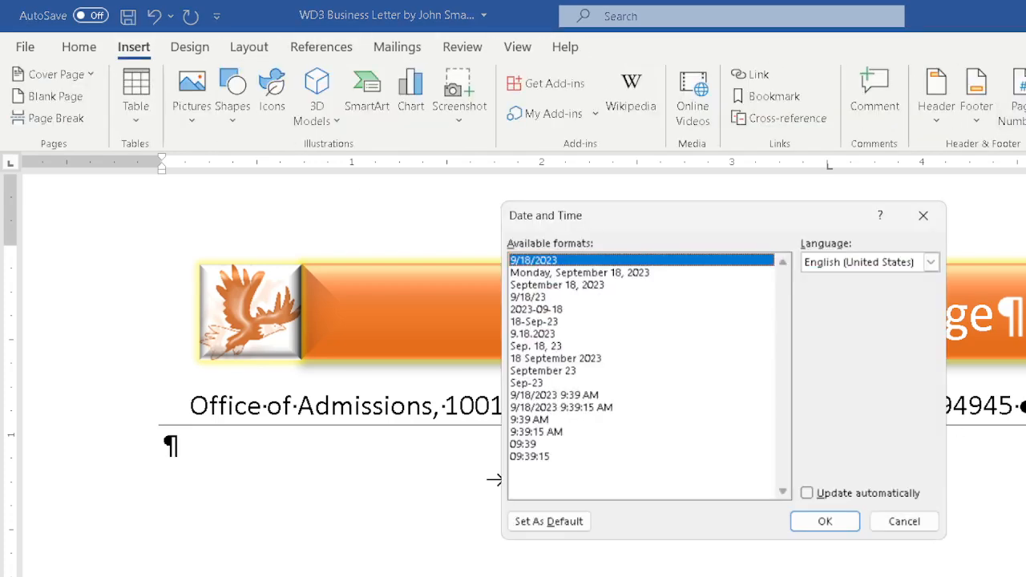
pyautogui.click(558, 287)
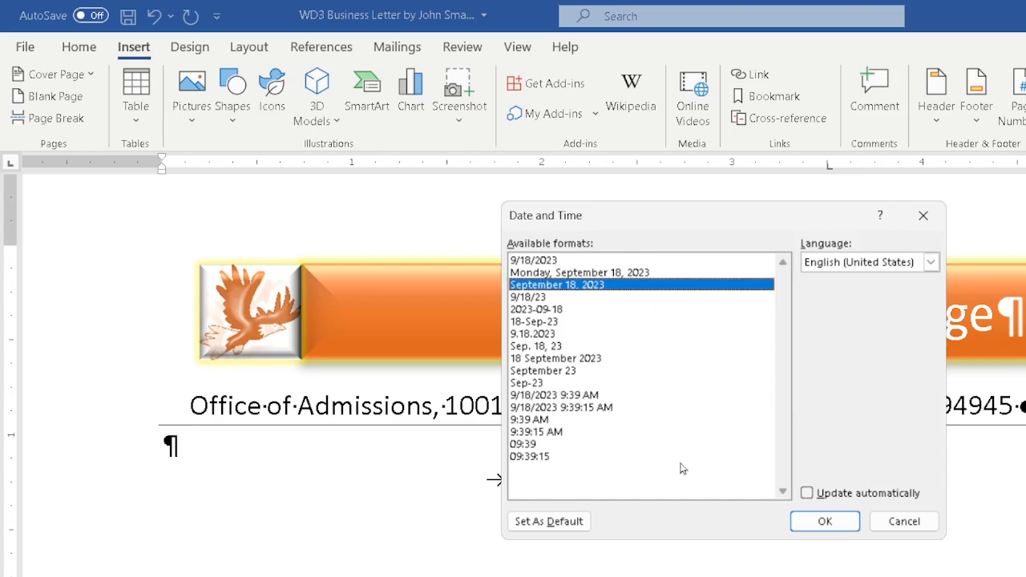
pyautogui.click(813, 525)
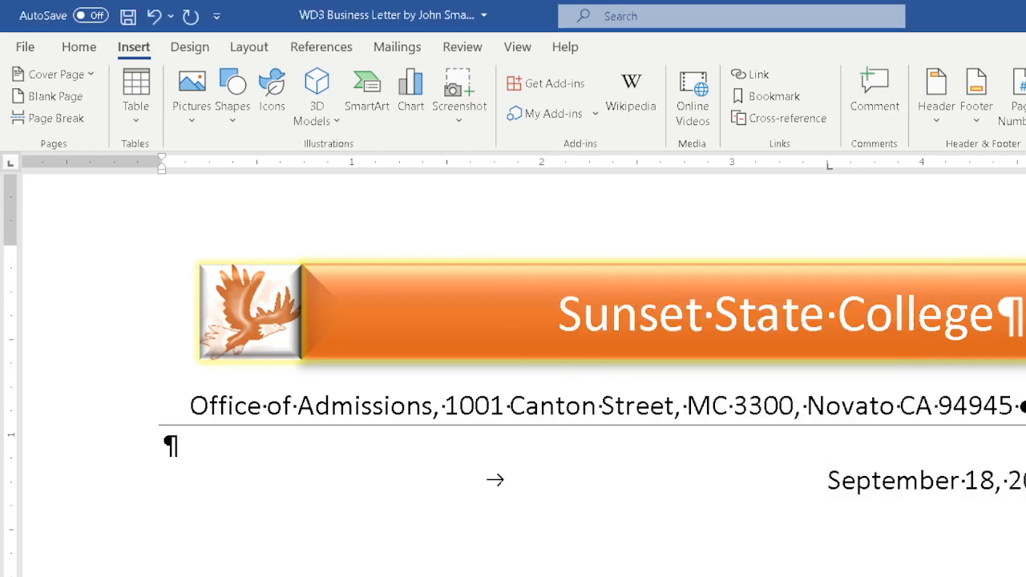
pyautogui.press('Return')
# - Try moving the tab stop of the paragraph below the date and return it to 3.5 inches
pyautogui.moveTo(829, 171); pyautogui.dragTo(725, 170)
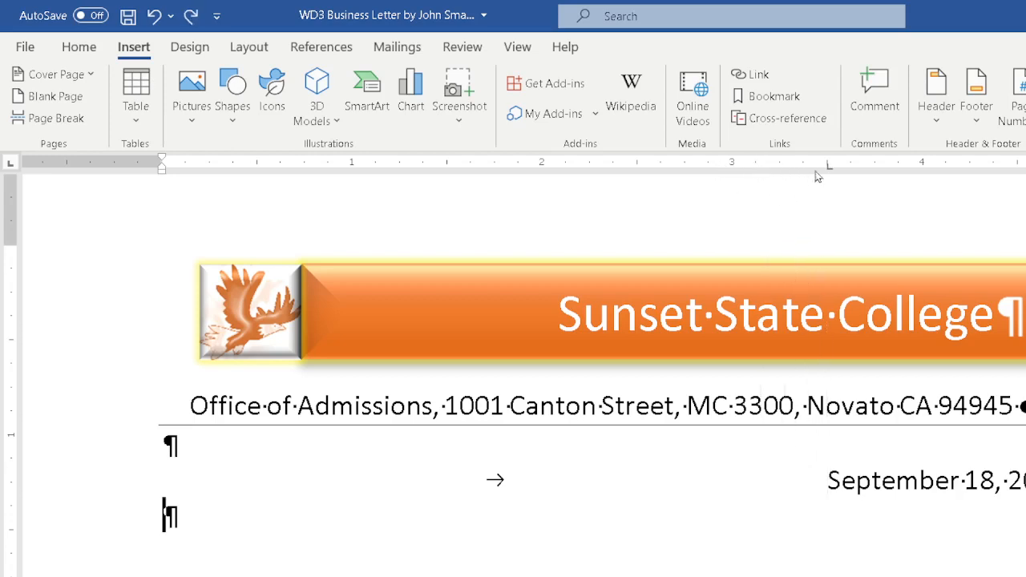
pyautogui.moveTo(829, 166)
pyautogui.mouseDown()
pyautogui.moveTo(778, 167)
pyautogui.moveTo(827, 171)
pyautogui.mouseUp()
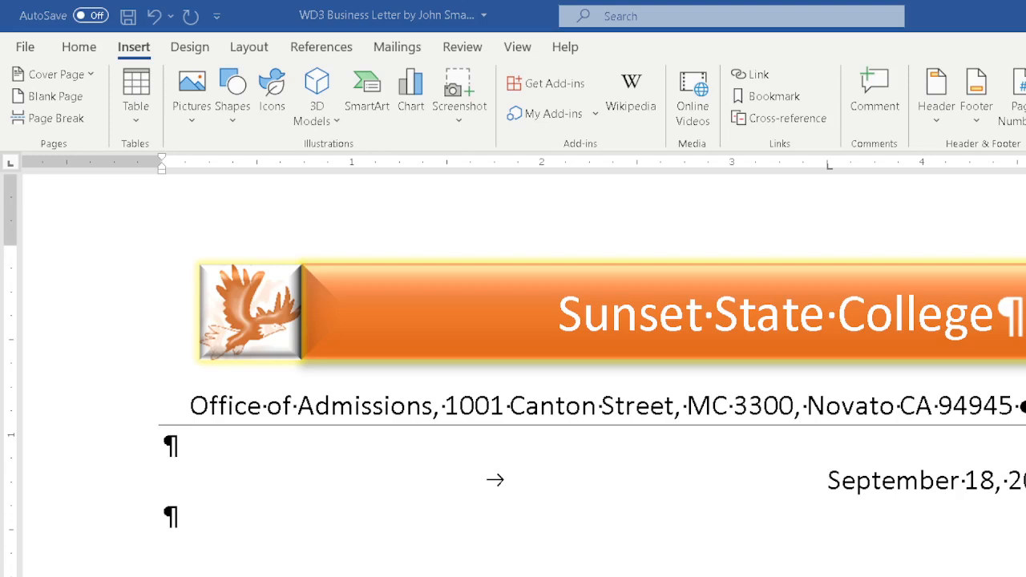
pyautogui.click(165, 515)
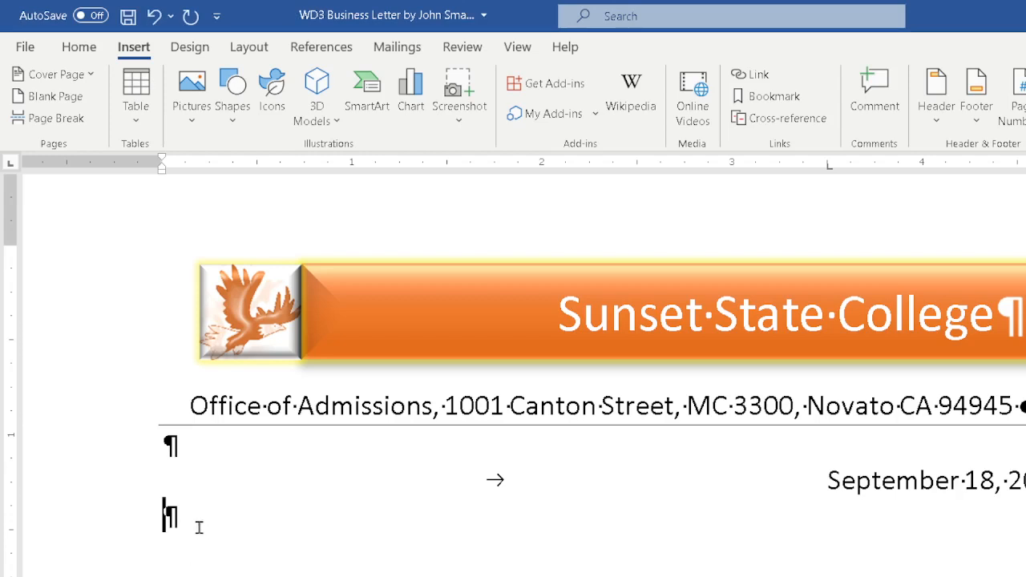
# - Leave two blank lines below the date and enter the recipient's name, mailing address and salutation, checking the spacing with formatting marks
pyautogui.press('Return')
pyautogui.press('Return')
pyautogui.write('Mr. Emily')
pyautogui.click(79, 46)
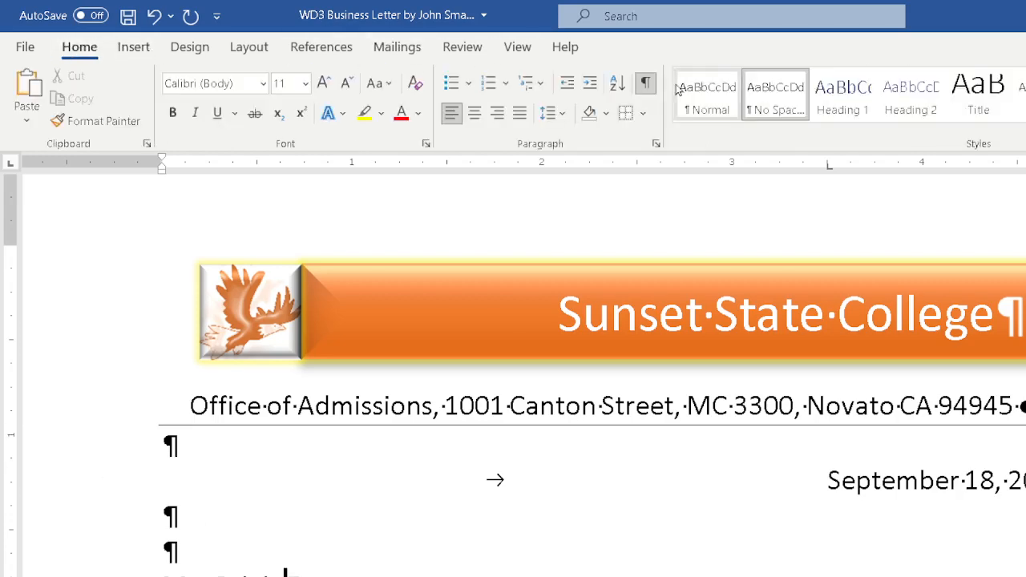
pyautogui.click(645, 82)
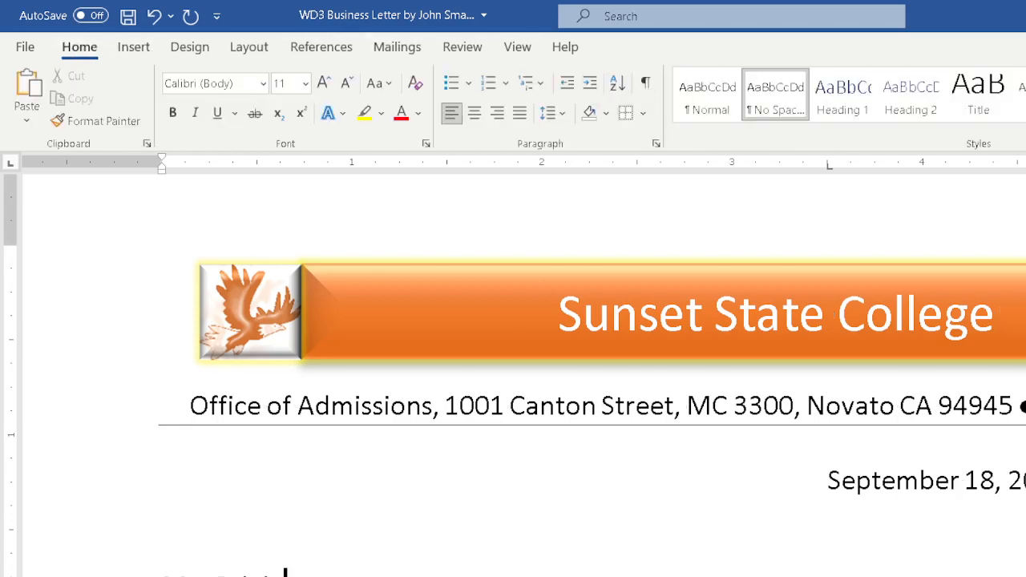
pyautogui.write('Thomas')
pyautogui.scroll(-1, 521, 377)
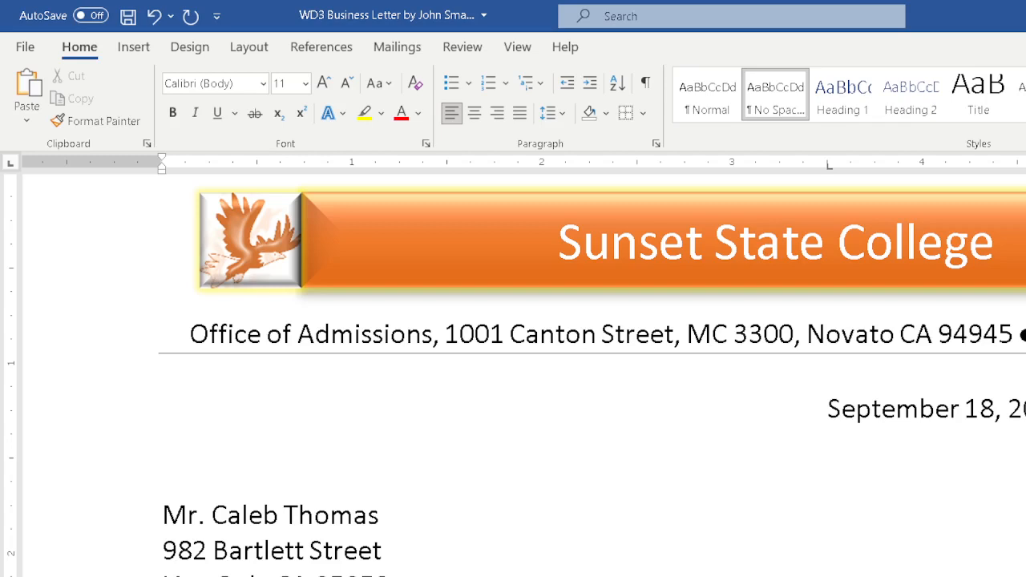
pyautogui.scroll(-1, 513, 369)
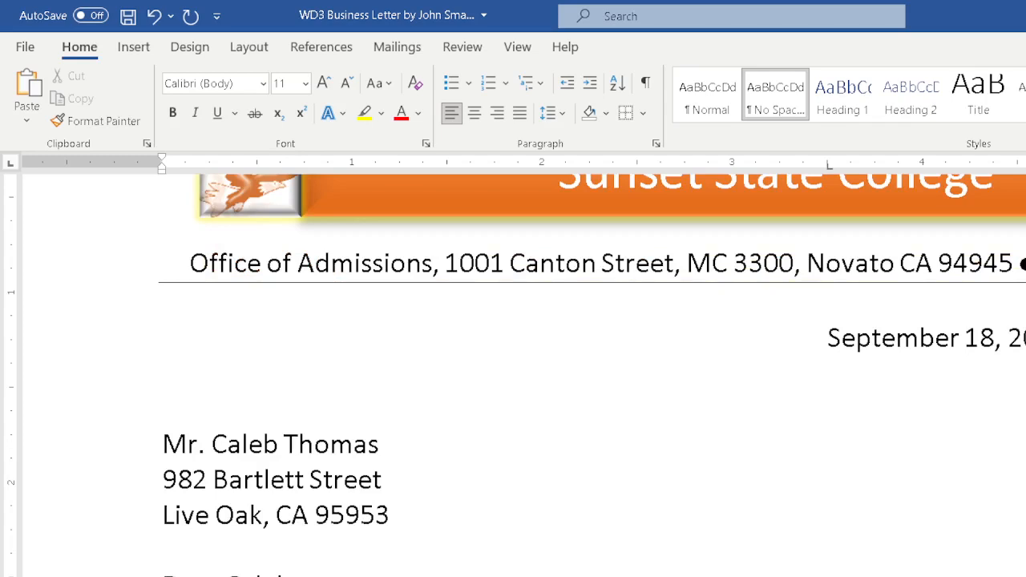
pyautogui.click(645, 82)
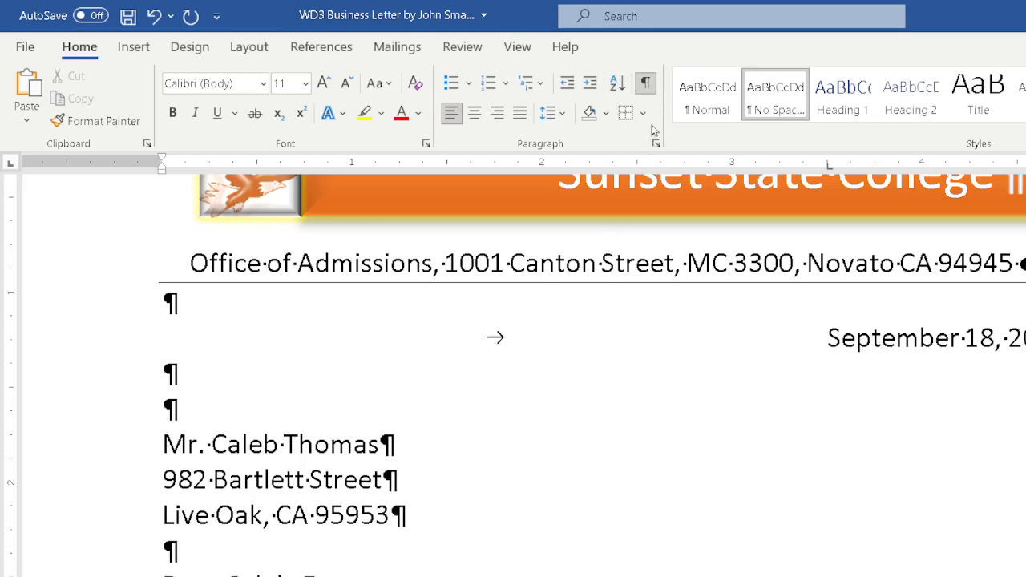
pyautogui.click(646, 83)
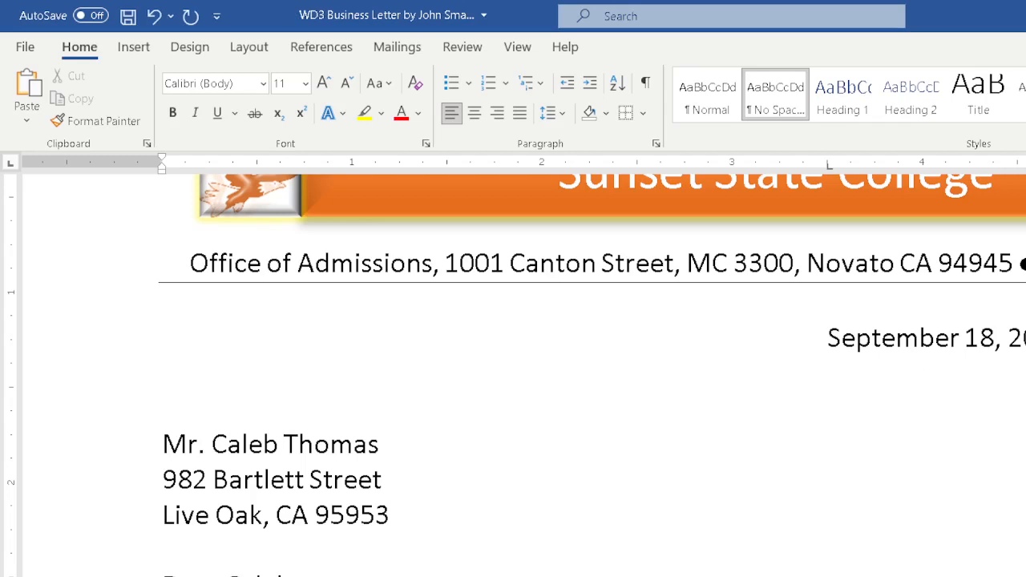
# - Write the paragraph opening "Congratulations on you admission" and the line "We would like to inform you of important upcoming dates:", correcting the spelling of "upcoming"
pyautogui.scroll(-1, 512, 353)
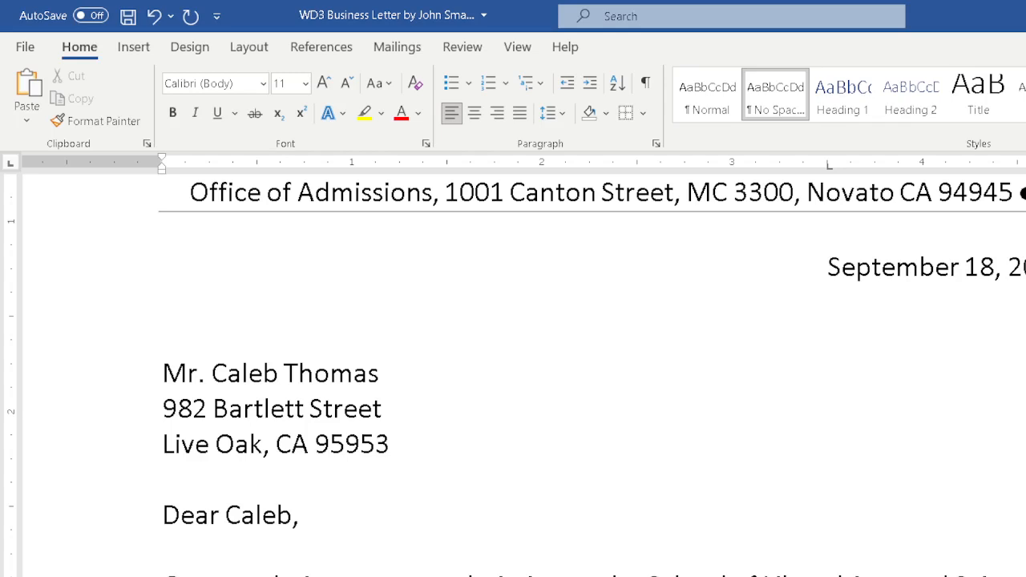
pyautogui.scroll(-1, 513, 377)
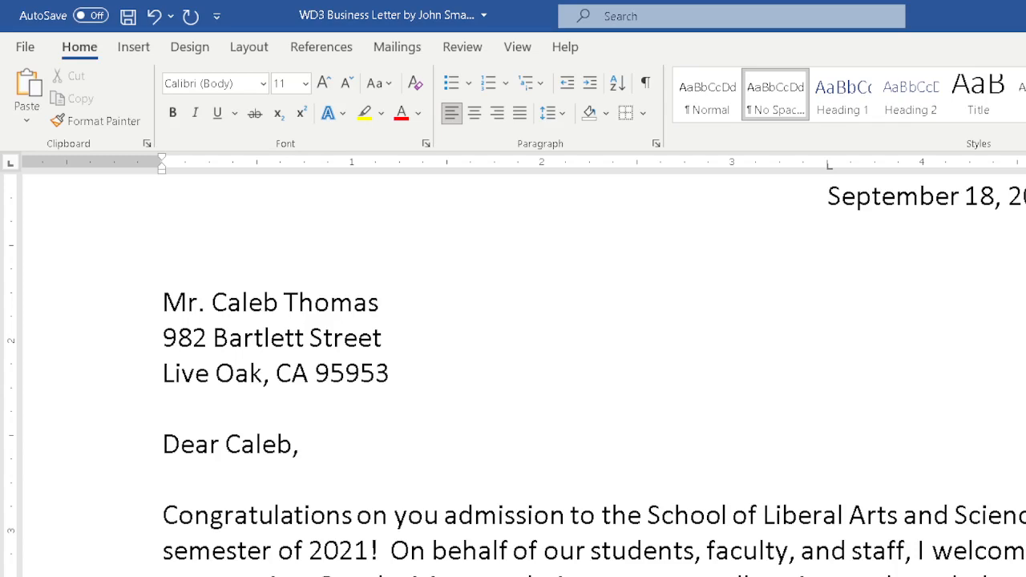
pyautogui.scroll(-1, 513, 369)
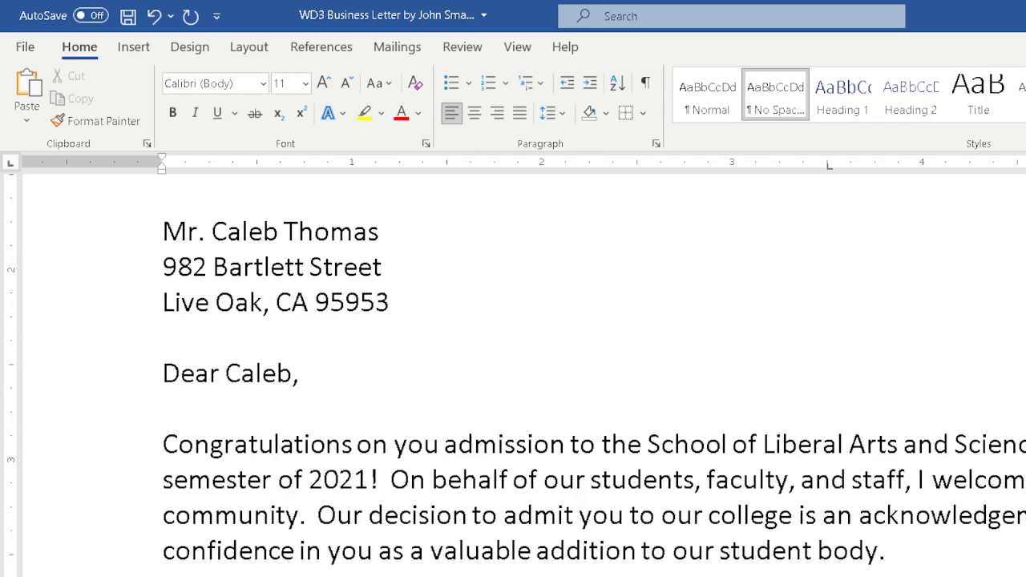
pyautogui.rightClick(630, 256)
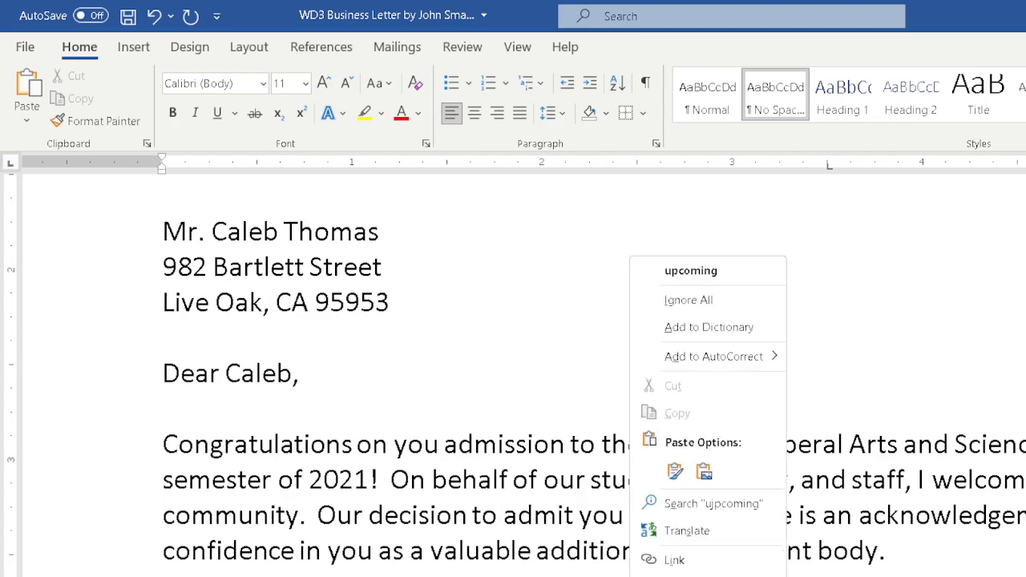
pyautogui.click(714, 295)
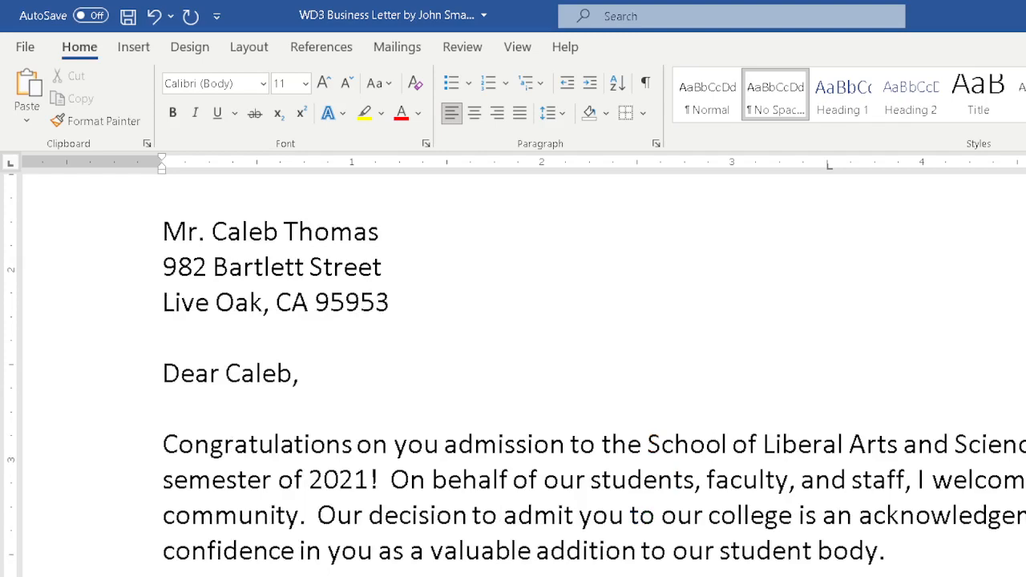
pyautogui.scroll(-3, 513, 361)
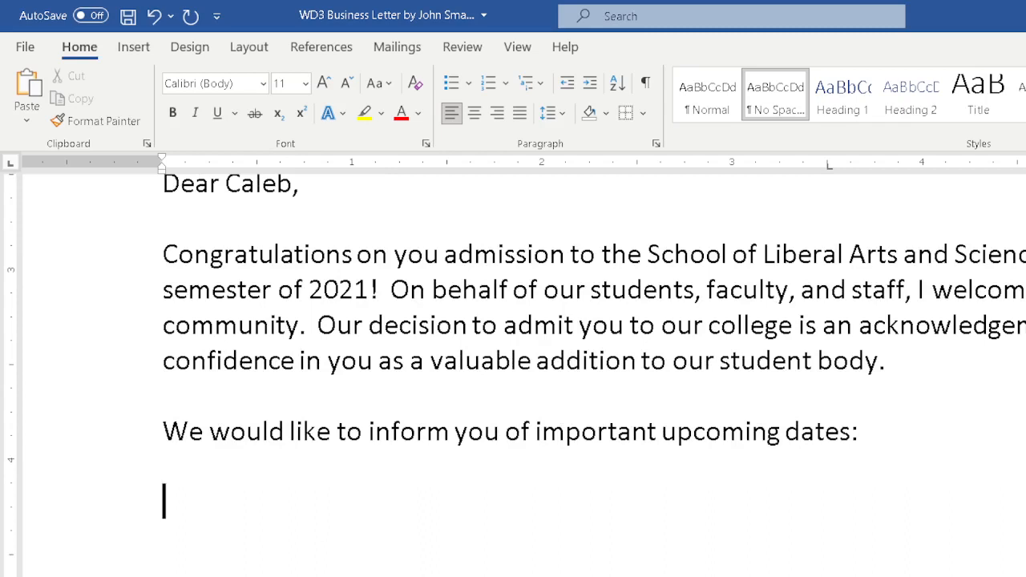
# - Check the blank paragraphs below the upcoming dates sentence and insert a one-row, three-column table in the second one
pyautogui.click(829, 163)
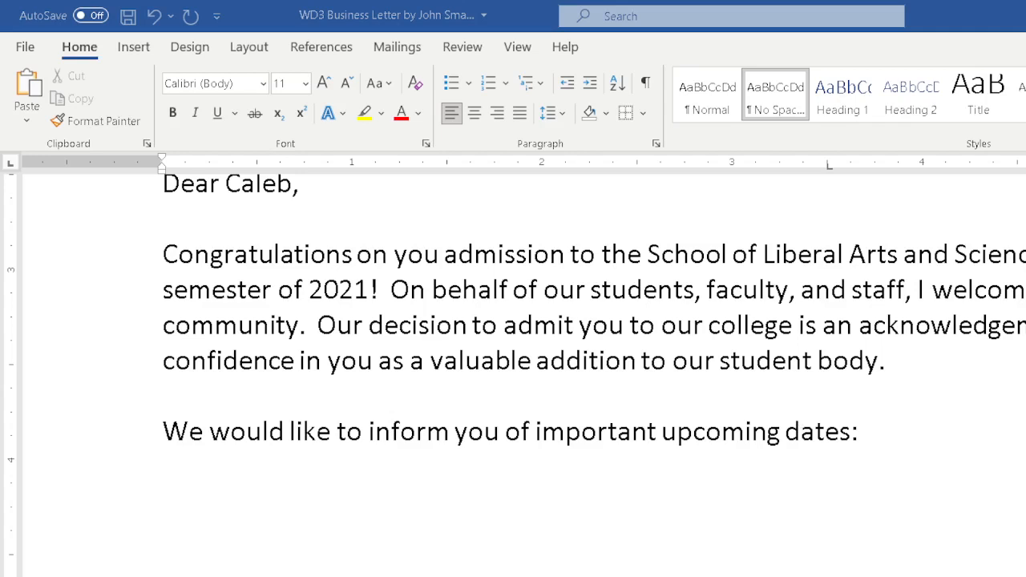
pyautogui.click(646, 83)
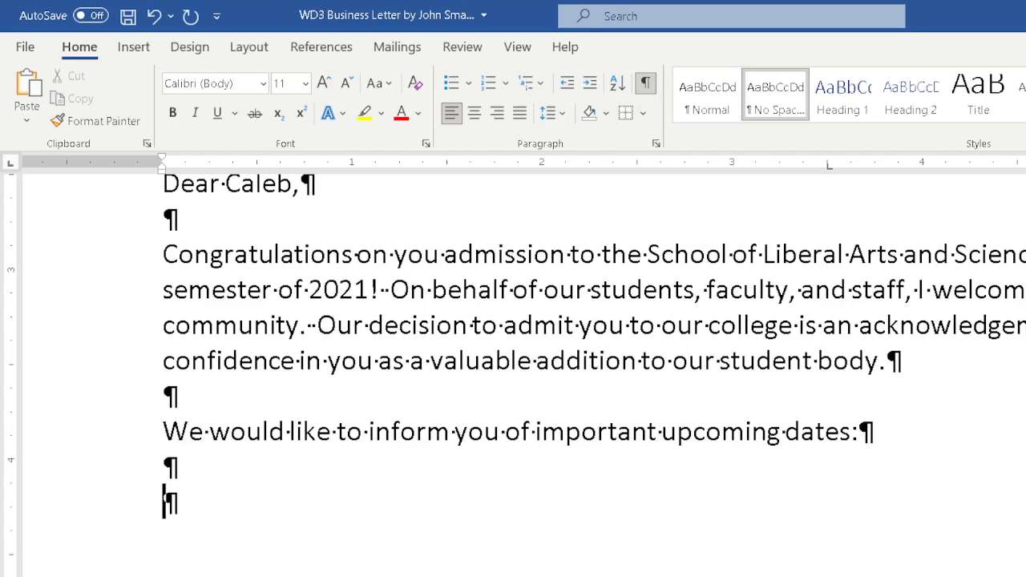
pyautogui.click(646, 83)
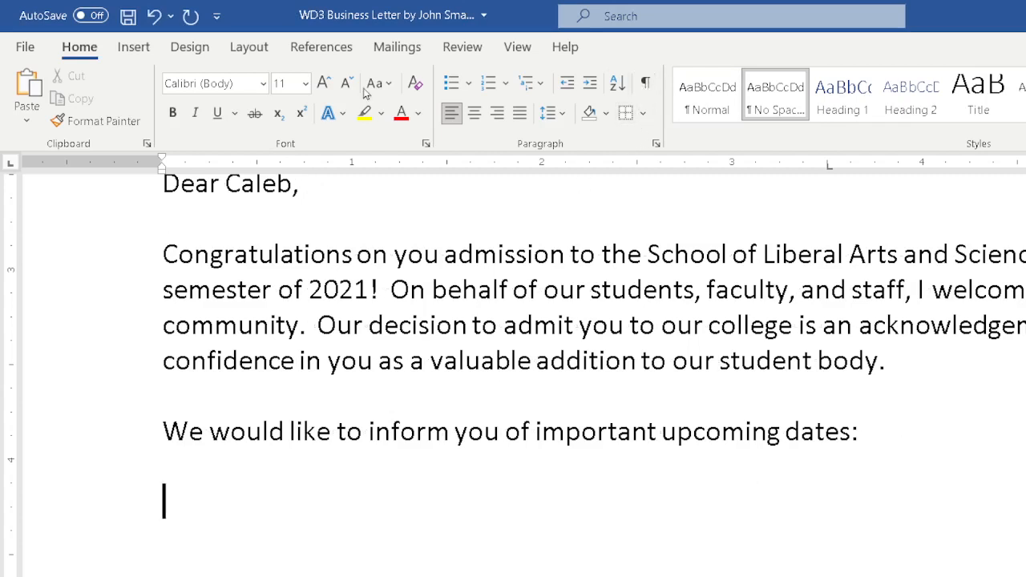
pyautogui.click(130, 48)
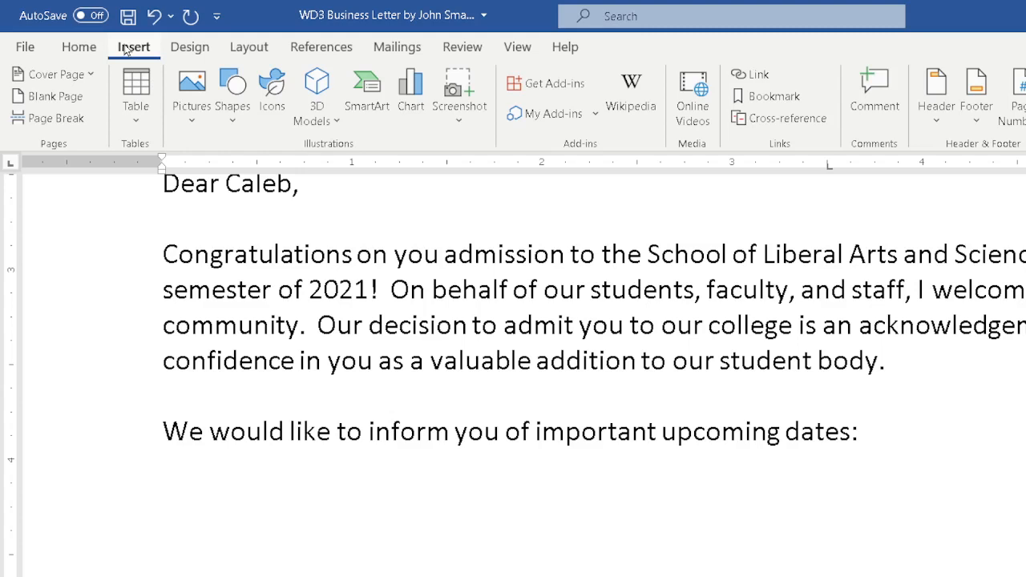
pyautogui.click(132, 120)
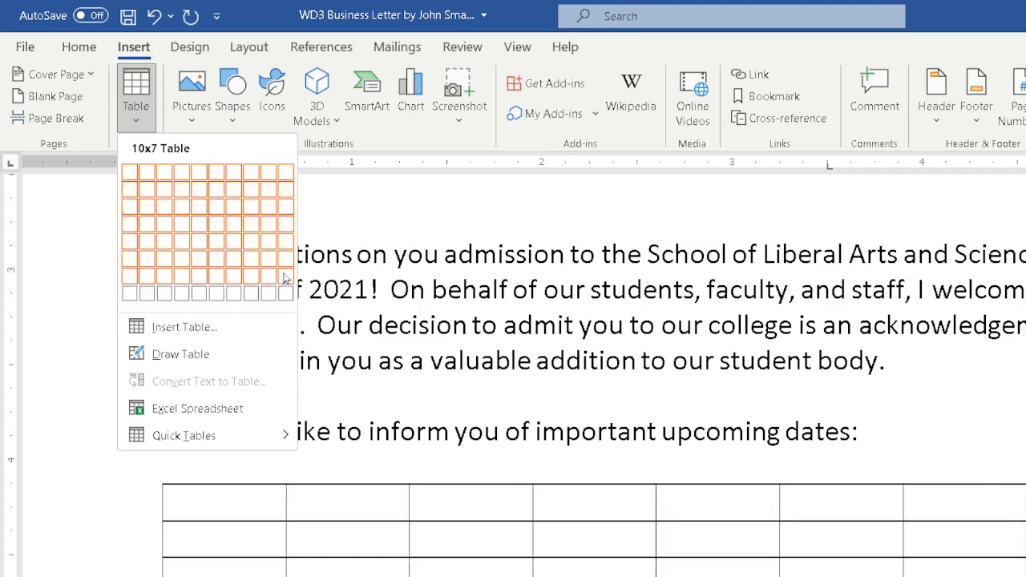
pyautogui.click(165, 174)
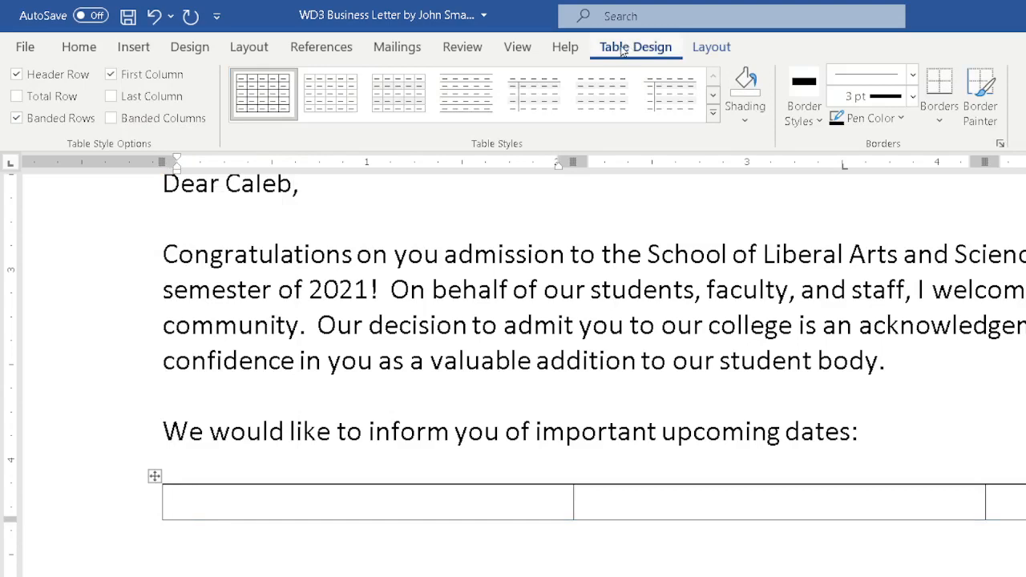
pyautogui.click(709, 48)
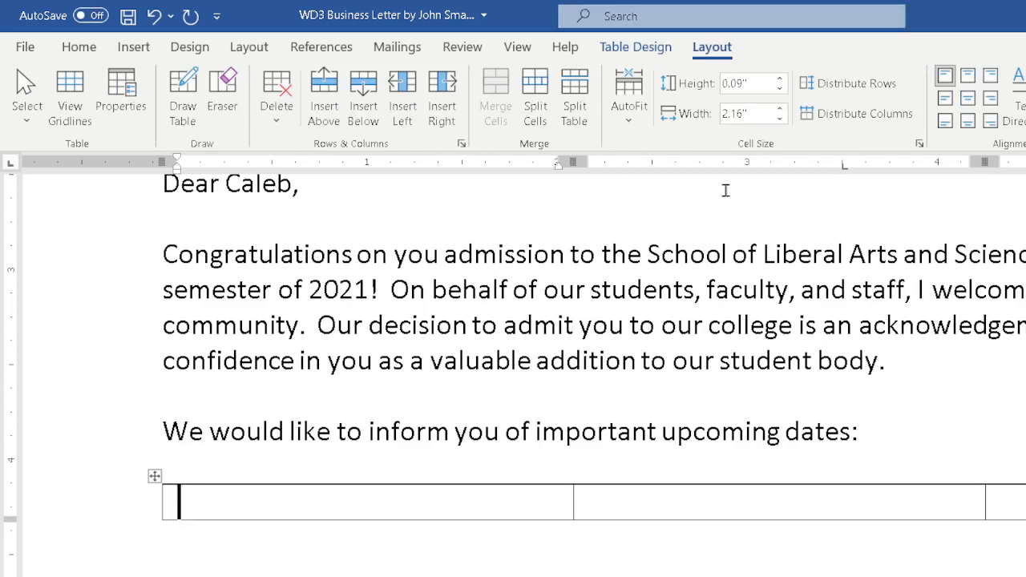
pyautogui.click(652, 48)
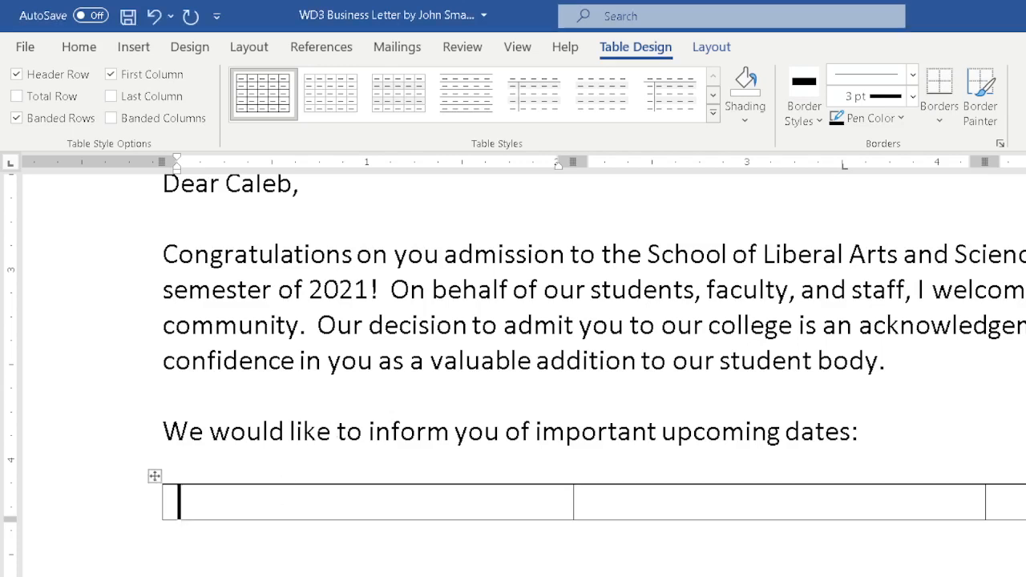
# - Fill the table's header row with Date, Event and Notes, and add a second row below it
pyautogui.write('DAte')
pyautogui.press('BackSpace')
pyautogui.press('BackSpace')
pyautogui.press('BackSpace')
pyautogui.write('ate')
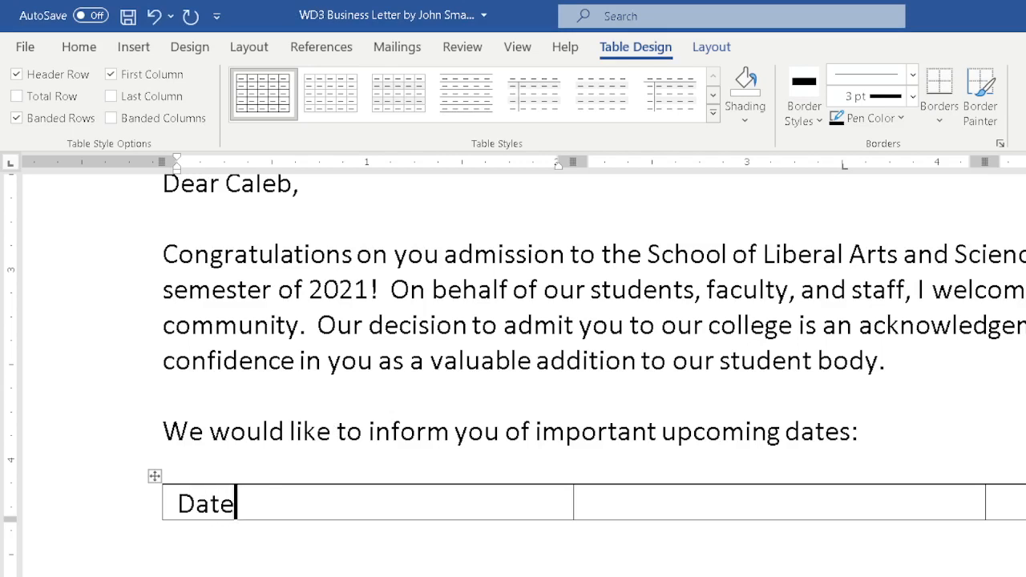
pyautogui.press('Tab')
pyautogui.write('Event')
pyautogui.press('Tab')
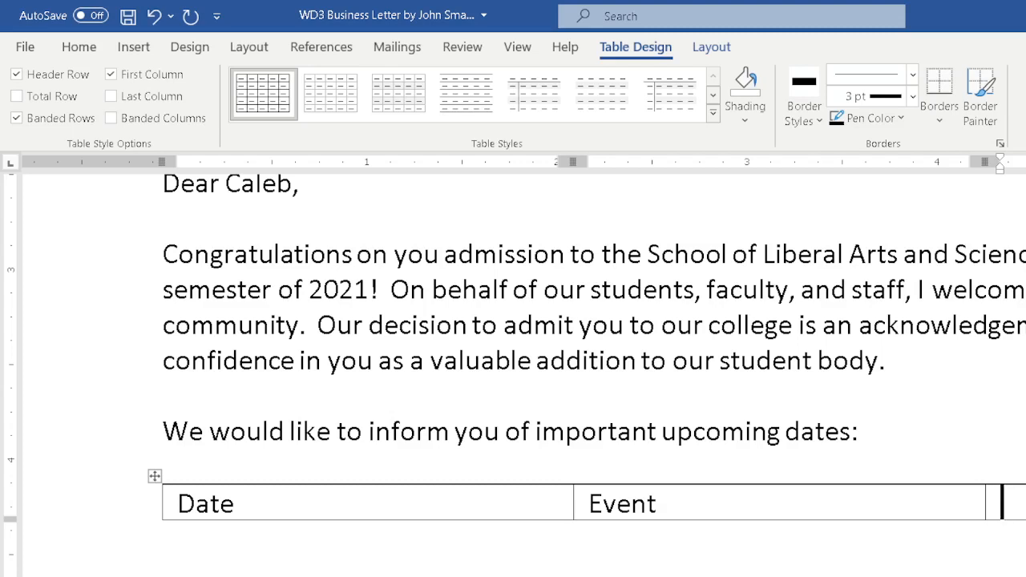
pyautogui.write('No')
pyautogui.press('Tab')
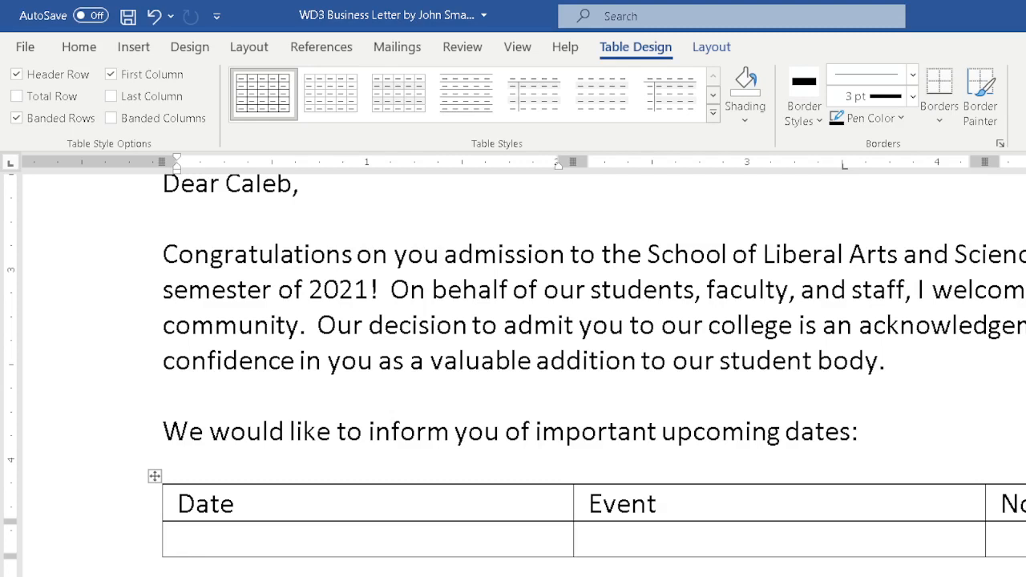
# - Fill the second row with "July 12-16 and July 19-23", "Orientation and registration" and a note starting with "See", and add another row
pyautogui.write('July')
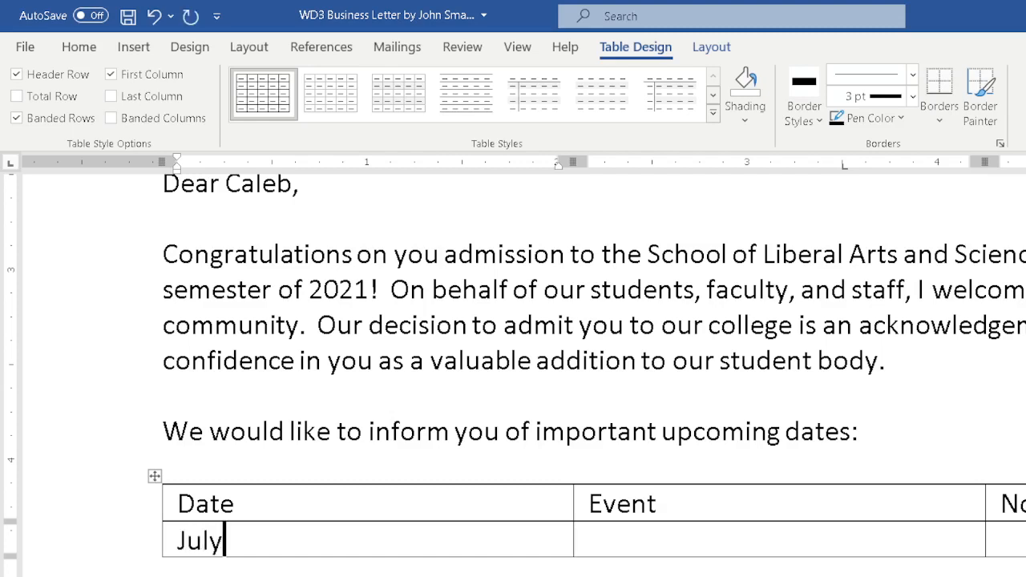
pyautogui.write(' 12-16 and July 19-23')
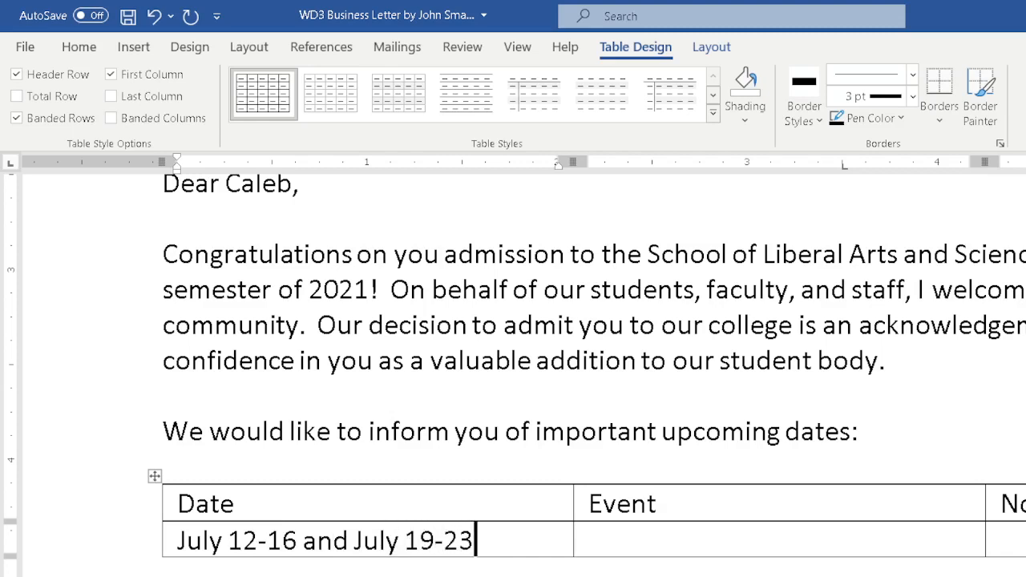
pyautogui.click(591, 539)
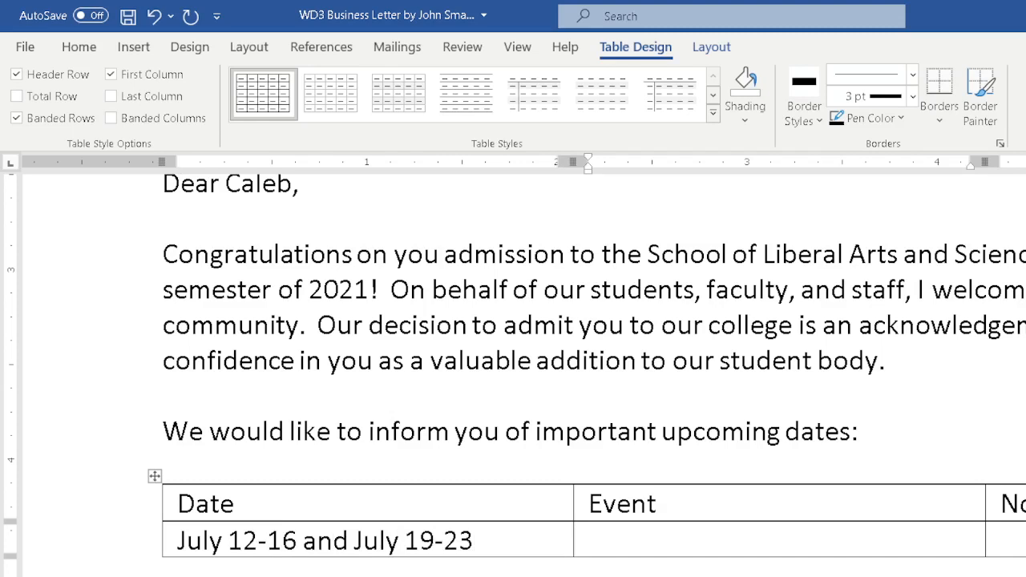
pyautogui.write('Orientation and ')
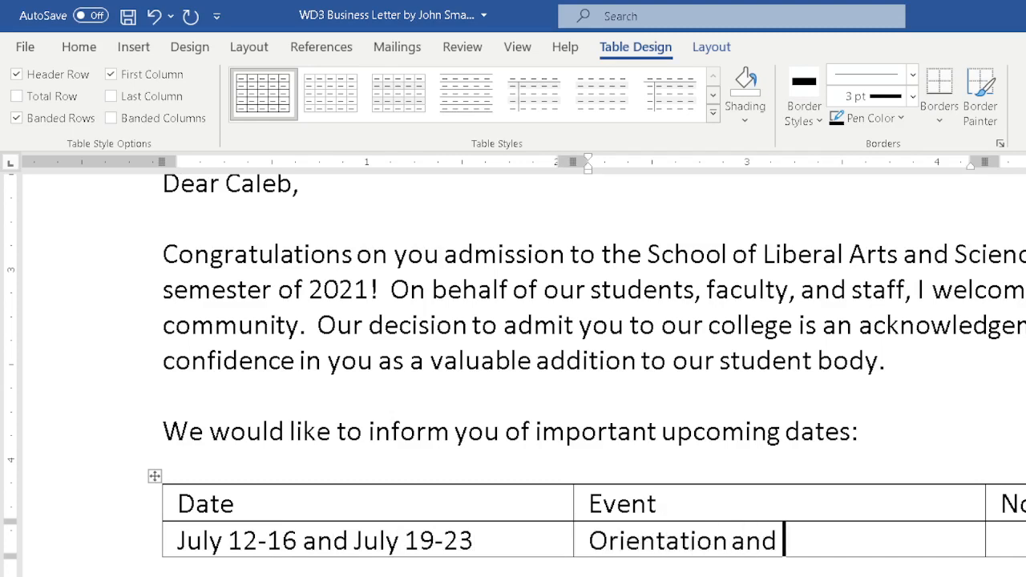
pyautogui.write('registra')
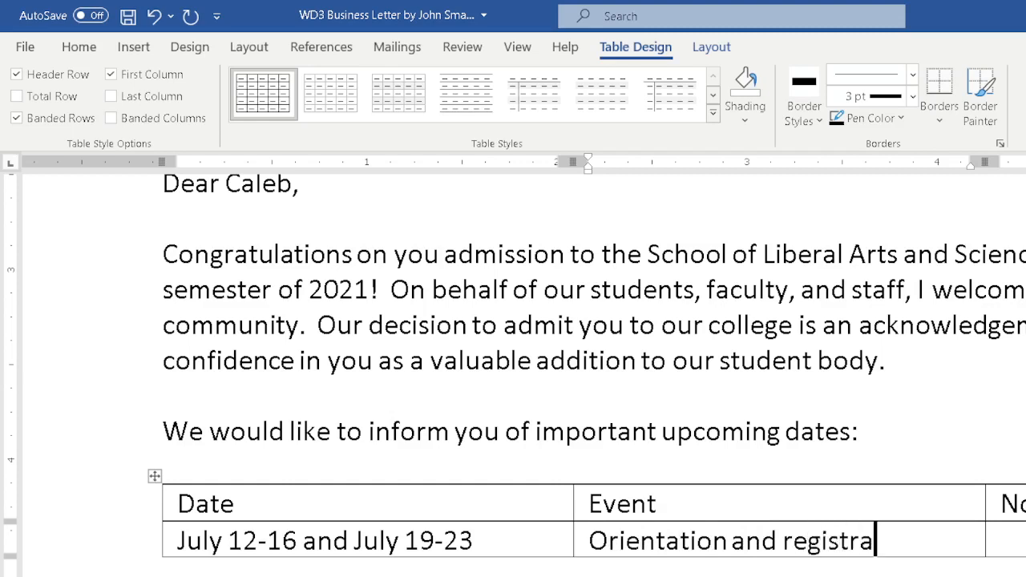
pyautogui.write('tion')
pyautogui.press('Tab')
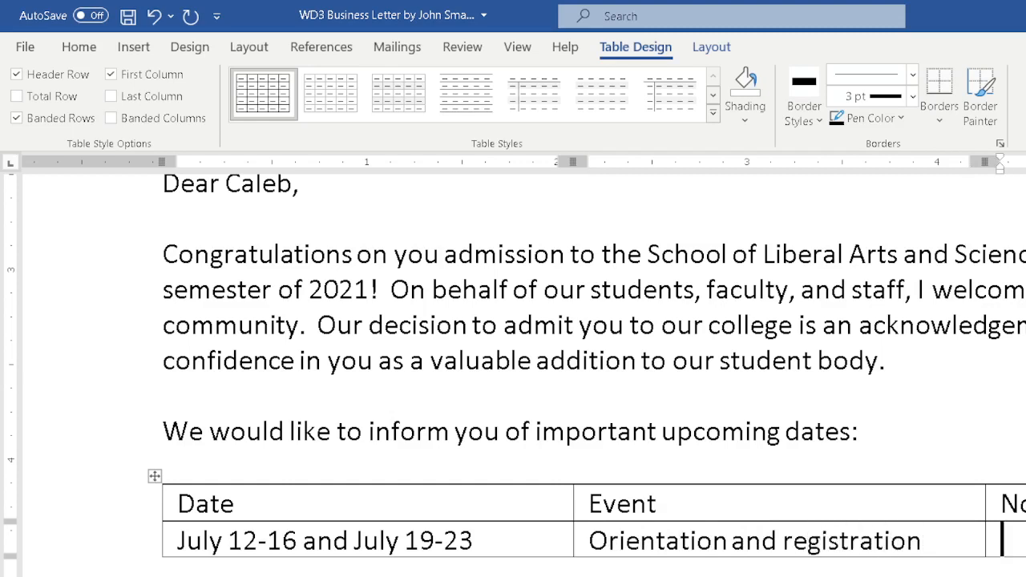
pyautogui.write('Se')
pyautogui.press('Tab')
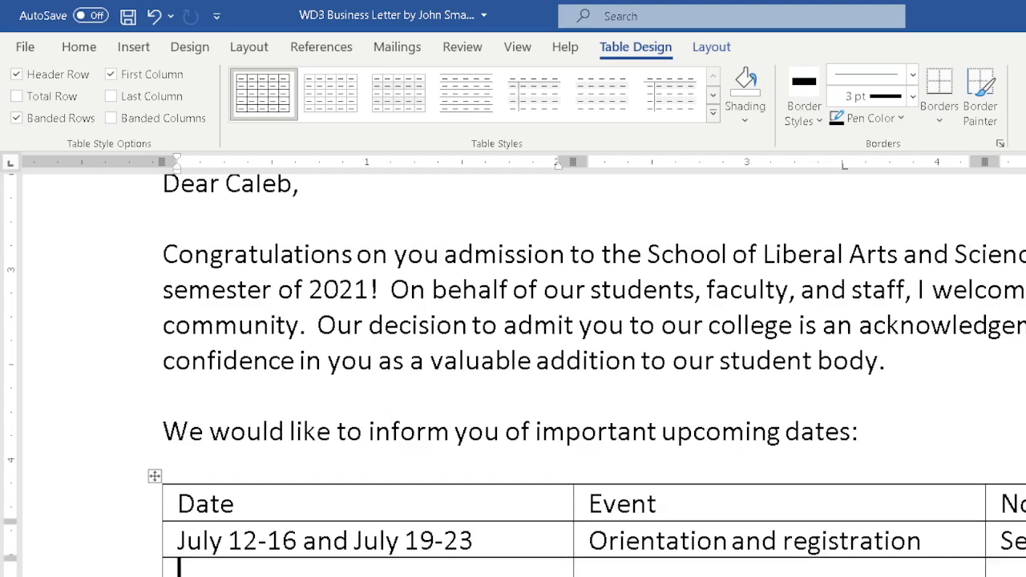
# - Fill the third row with "August 16-17", "Move-in days" and its note, correcting the mistyped event text
pyautogui.write('Augu')
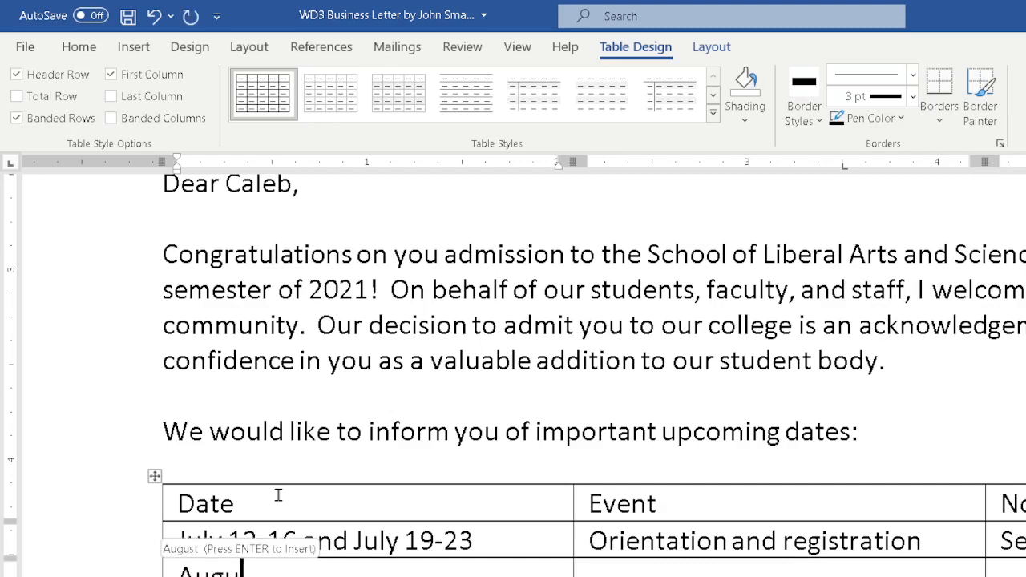
pyautogui.write('st 16-17')
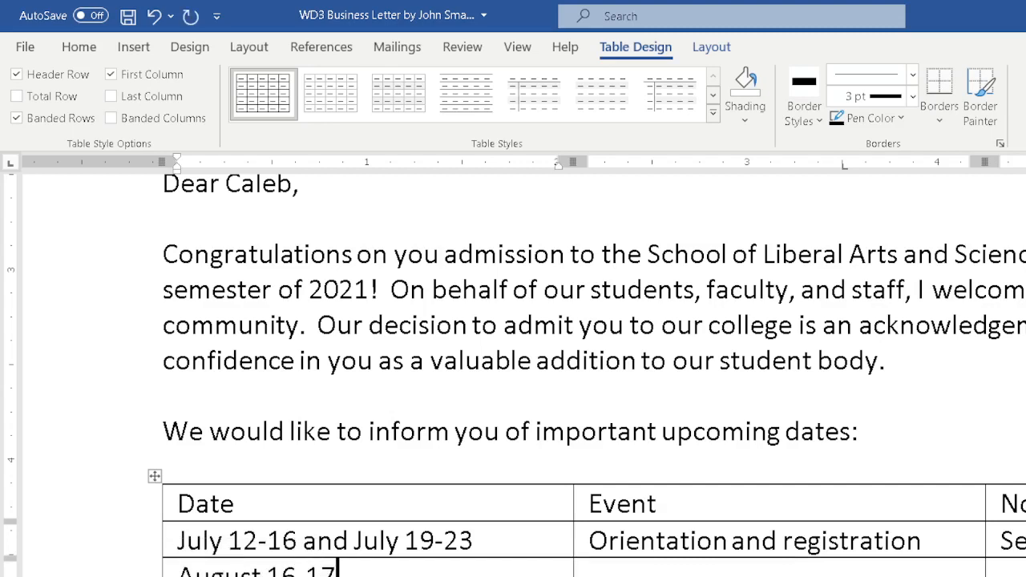
pyautogui.press('Tab')
pyautogui.write('MOvin in')
pyautogui.press('BackSpace')
pyautogui.press('BackSpace')
pyautogui.press('BackSpace')
pyautogui.press('BackSpace')
pyautogui.press('BackSpace')
pyautogui.press('BackSpace')
pyautogui.press('BackSpace')
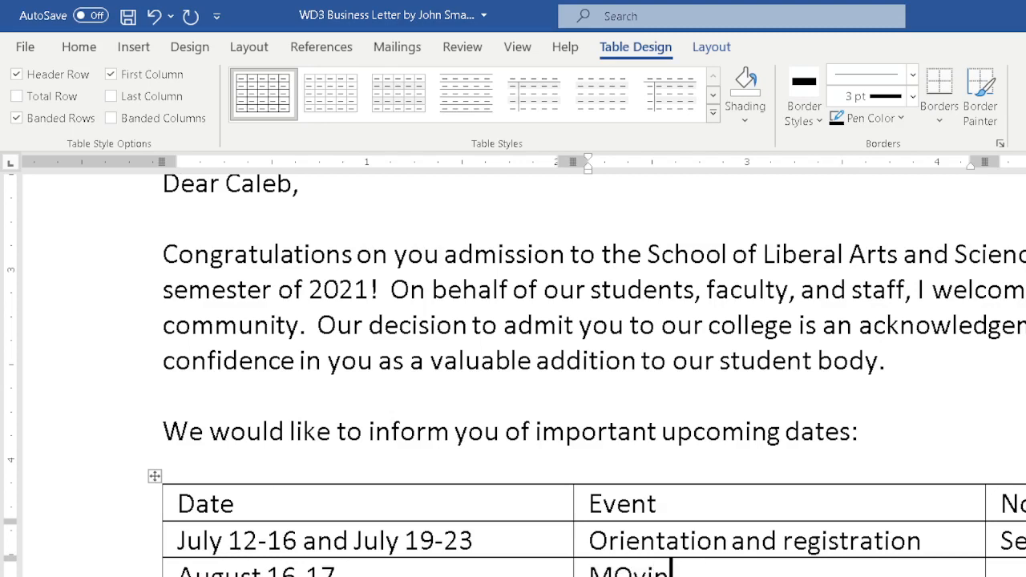
pyautogui.write('ove in days')
pyautogui.press('Tab')
pyautogui.write('Ac')
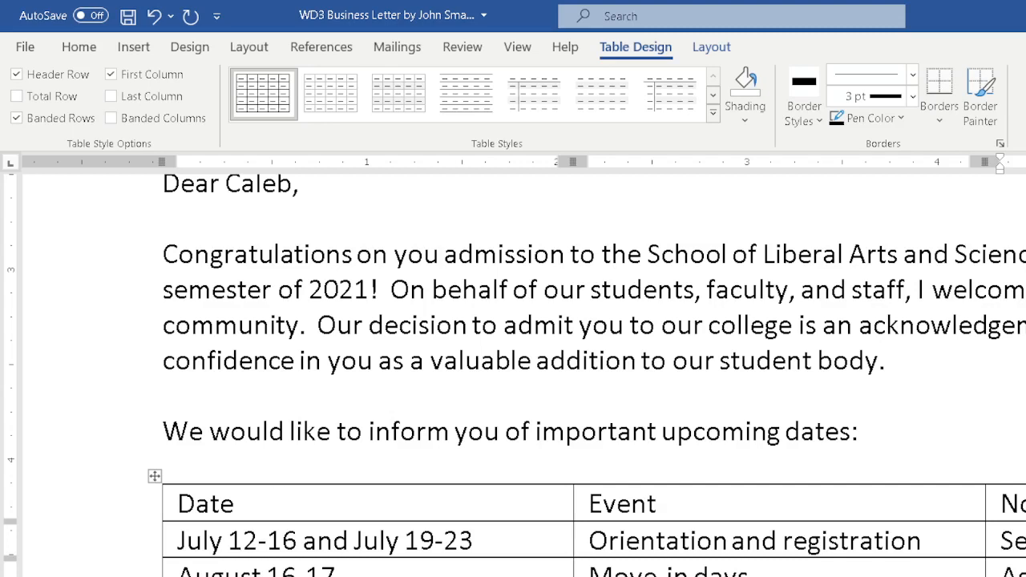
# - Add a fourth row with "August 23", "Fall term begins" and a note starting with "First"
pyautogui.press('Tab')
pyautogui.press('Tab')
pyautogui.press('Tab')
# - Browse the table styles and apply the light orange style from the first row of Grid Tables to the dates table
pyautogui.click(712, 113)
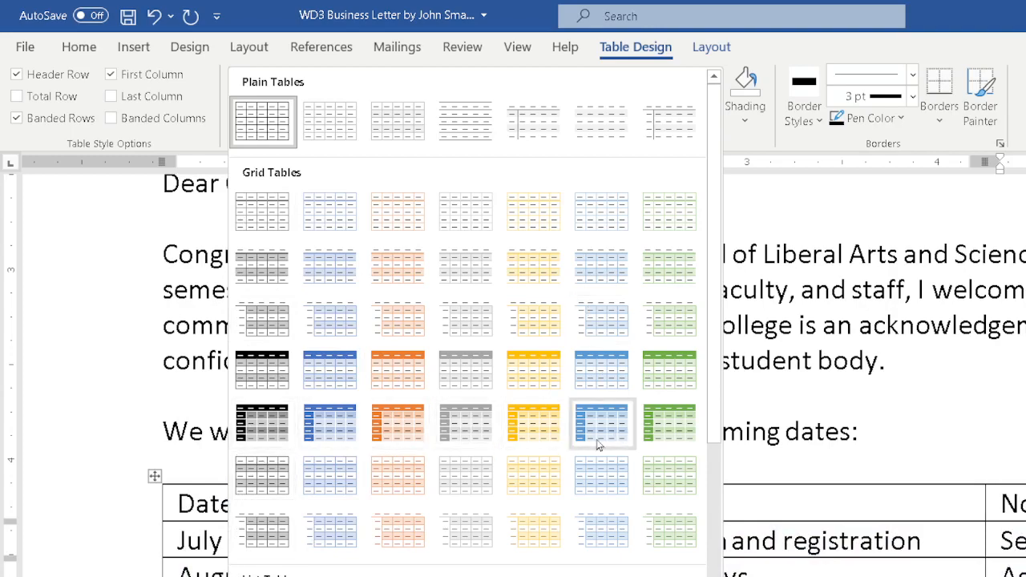
pyautogui.moveTo(712, 275); pyautogui.dragTo(713, 503)
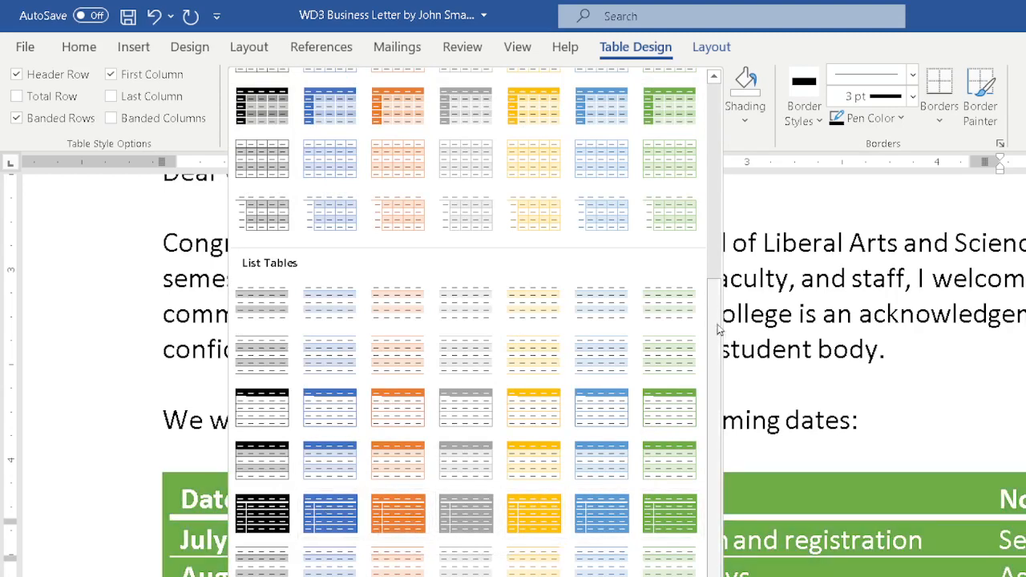
pyautogui.moveTo(710, 364); pyautogui.dragTo(713, 128)
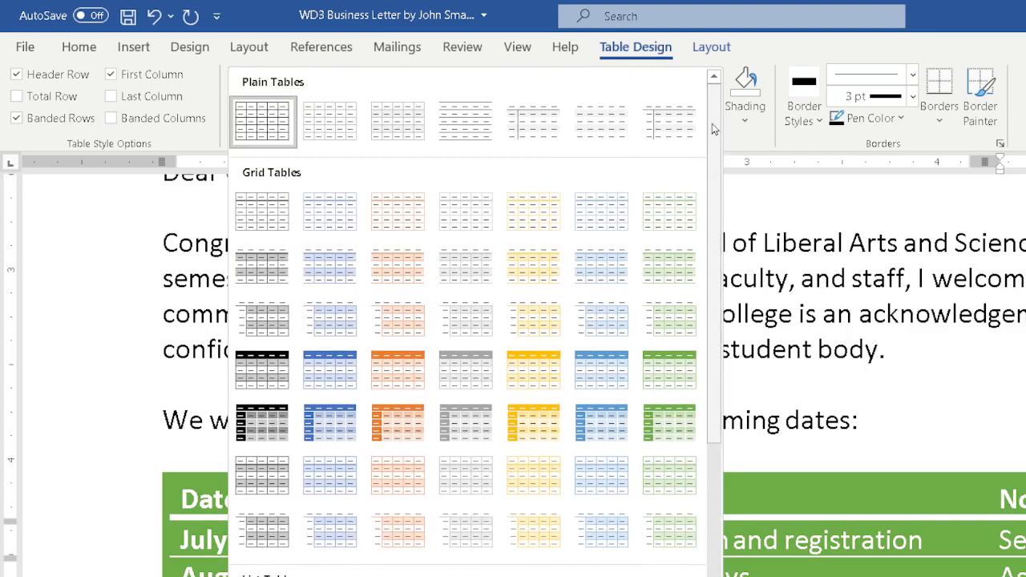
pyautogui.click(380, 208)
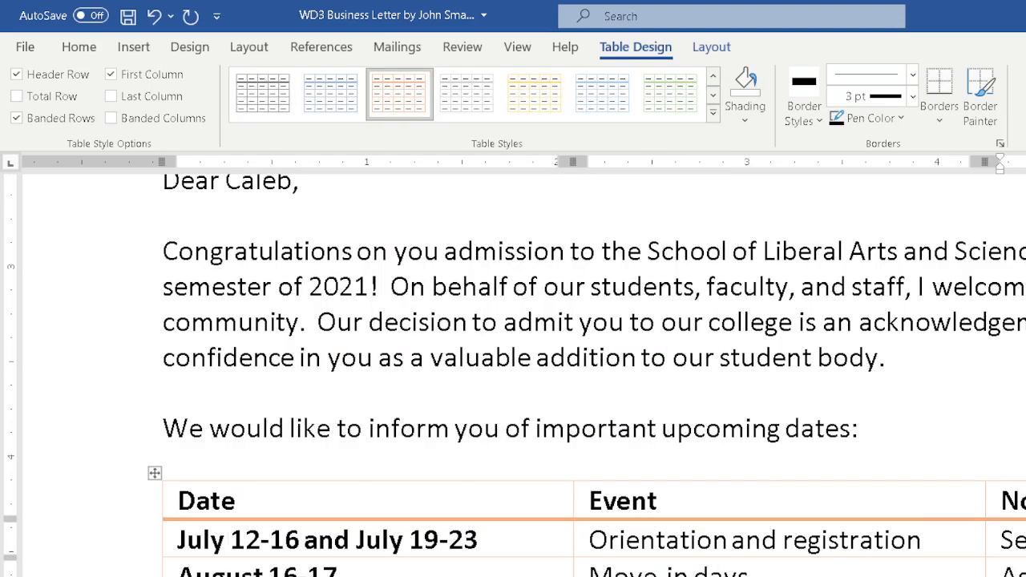
# - Try selecting different cell ranges in the table and make the letters "entatio" in "Orientation" bold
pyautogui.click(154, 472)
pyautogui.click(256, 540)
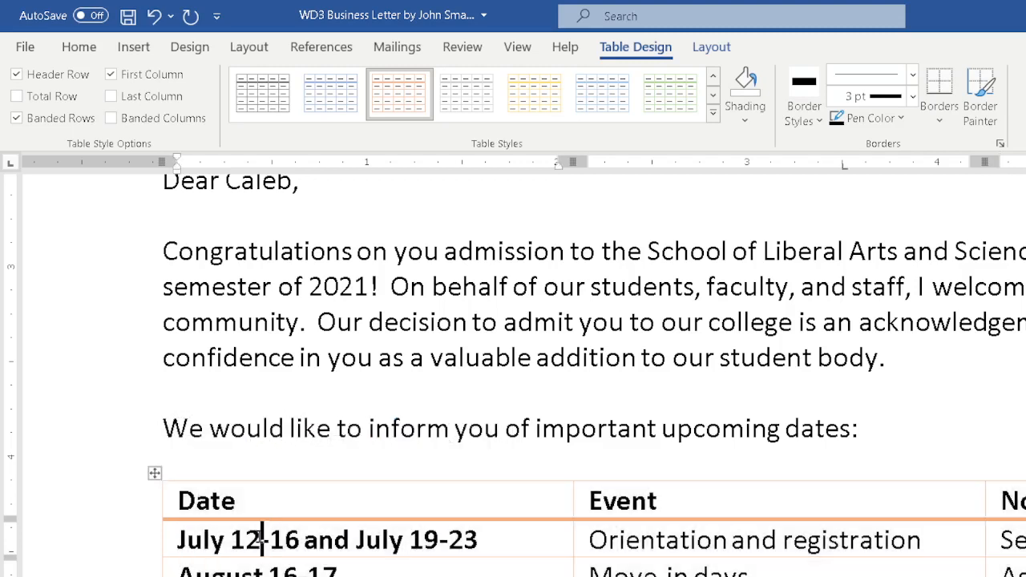
pyautogui.moveTo(233, 537); pyautogui.dragTo(631, 570)
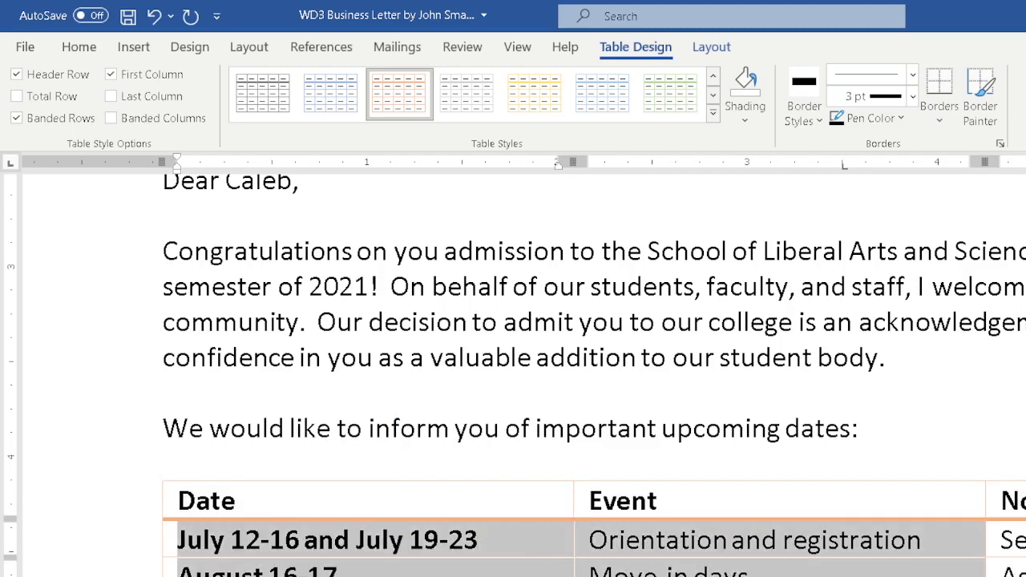
pyautogui.moveTo(921, 576); pyautogui.dragTo(284, 559)
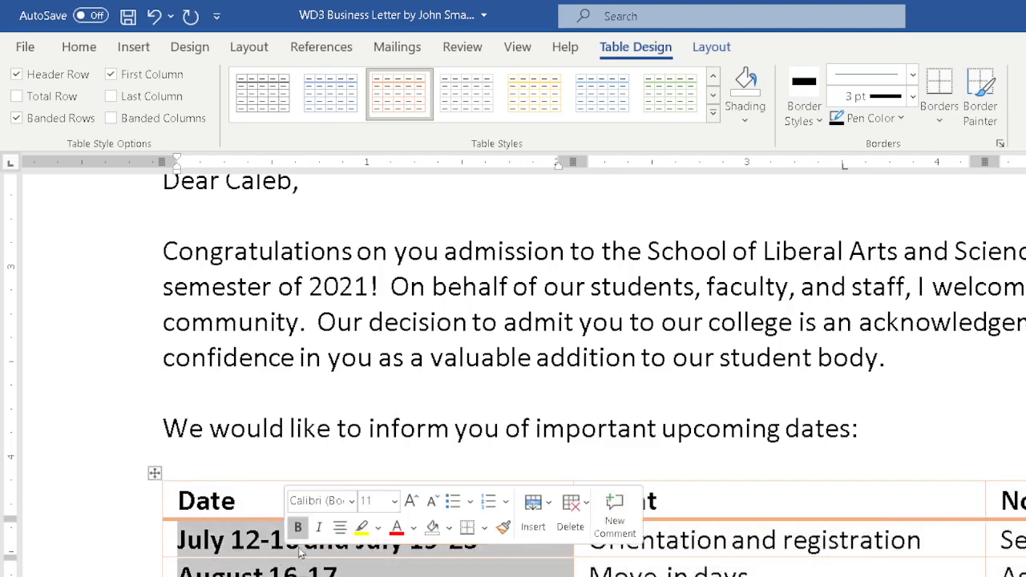
pyautogui.click(712, 542)
pyautogui.moveTo(711, 543); pyautogui.dragTo(625, 548)
pyautogui.click(637, 572)
pyautogui.click(678, 572)
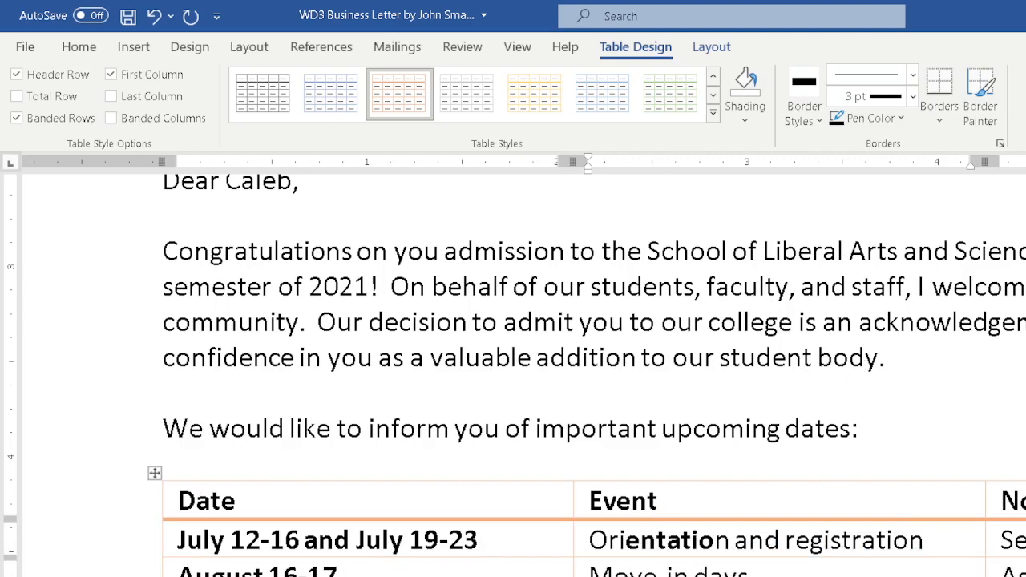
# - Preview the grid style with the solid orange header row, keep the light orange style, and save the letter
pyautogui.click(713, 112)
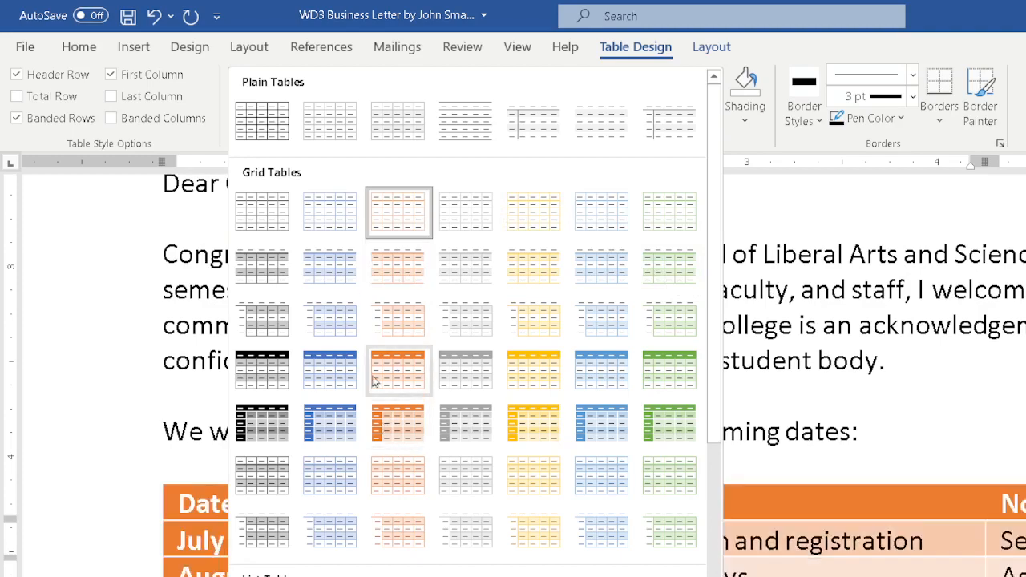
pyautogui.click(842, 200)
pyautogui.scroll(-2, 577, 488)
pyautogui.scroll(2, 411, 457)
pyautogui.scroll(-2, 412, 414)
pyautogui.scroll(2, 416, 412)
pyautogui.hotkey('ctrl', 's')
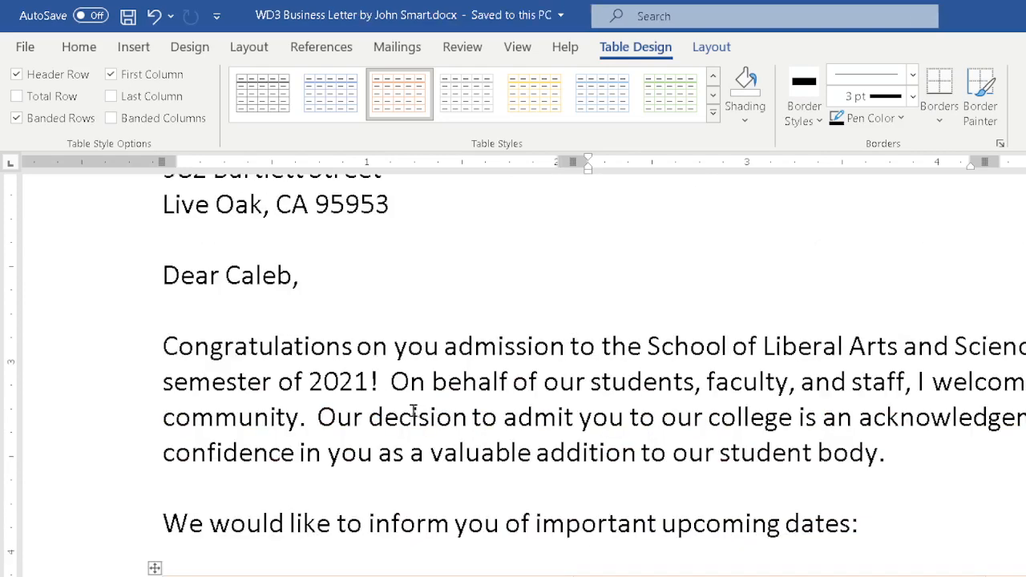
# - Check the tab stop of the paragraph below the table, and narrow the Date column slightly and the Event column to fit "Orientation and registration"
pyautogui.scroll(-4, 593, 481)
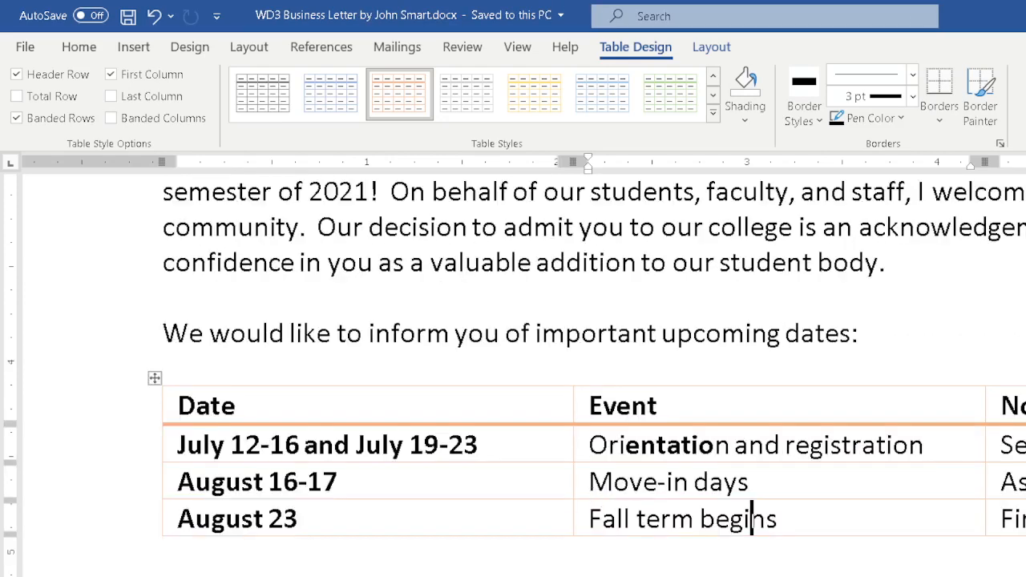
pyautogui.hotkey('ctrl', 'End')
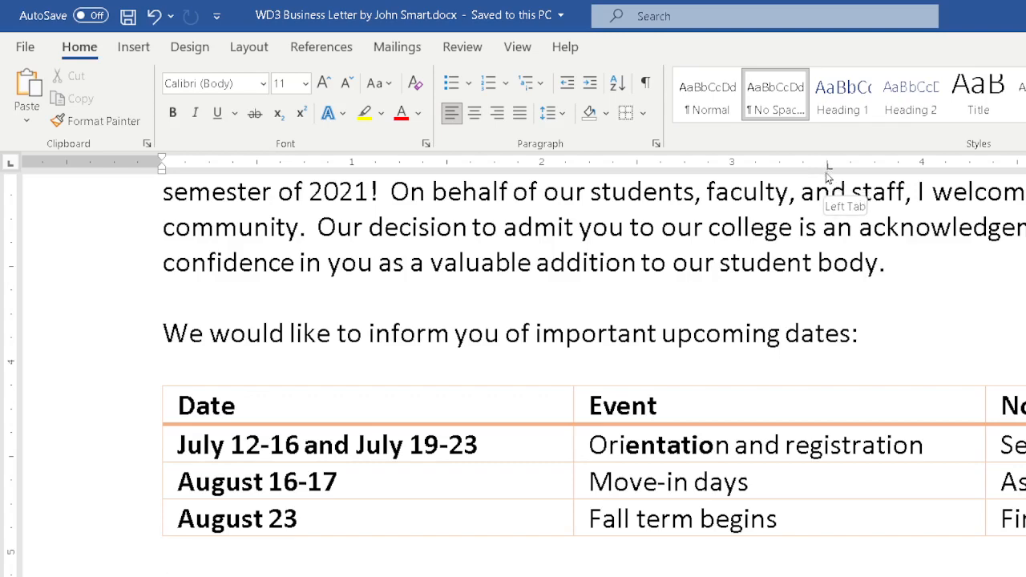
pyautogui.scroll(3, 716, 275)
pyautogui.scroll(-3, 717, 275)
pyautogui.click(766, 484)
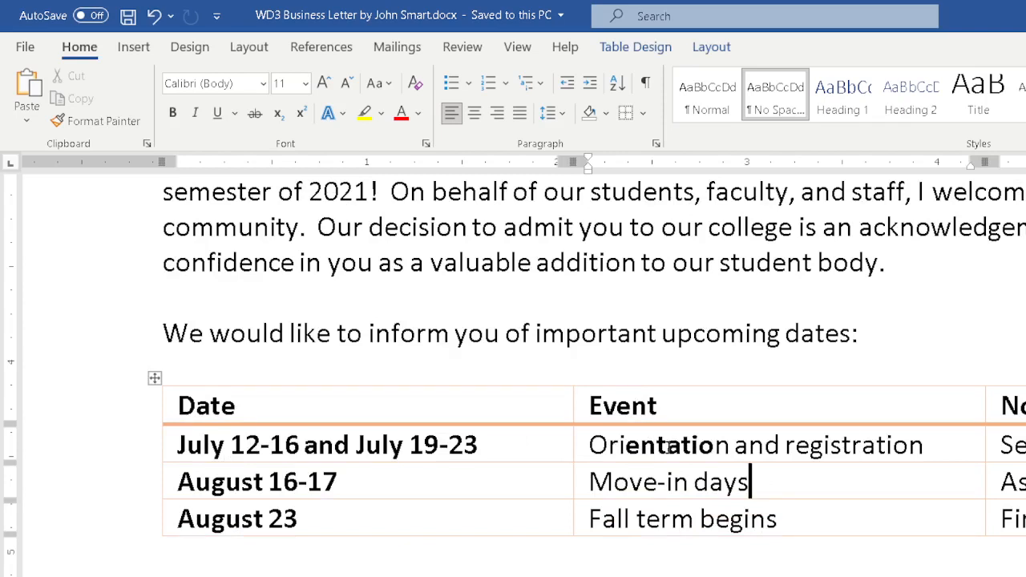
pyautogui.moveTo(573, 406)
pyautogui.mouseDown()
pyautogui.moveTo(545, 406)
pyautogui.moveTo(585, 406)
pyautogui.moveTo(534, 405)
pyautogui.moveTo(554, 405)
pyautogui.mouseUp()
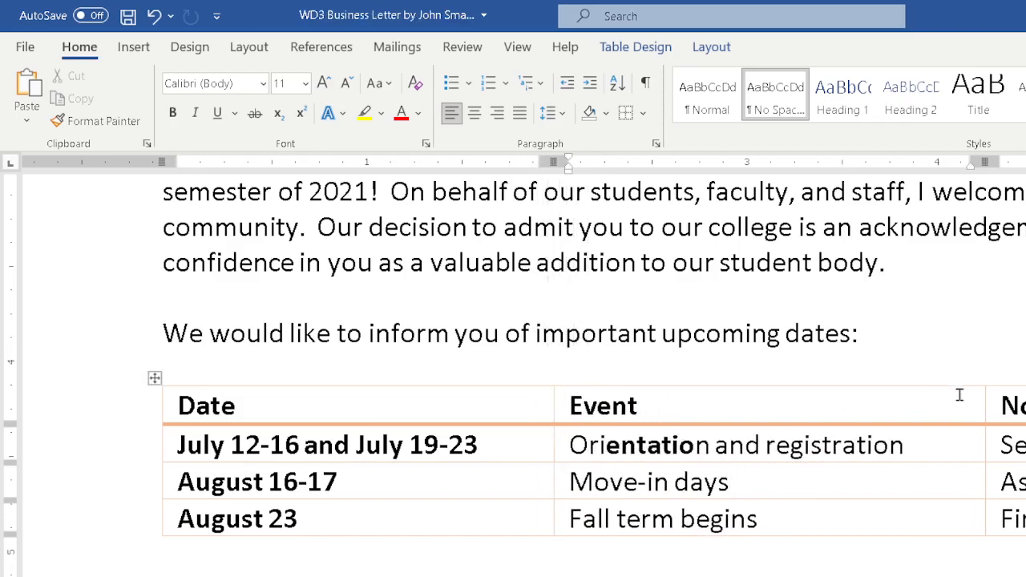
pyautogui.click(933, 414)
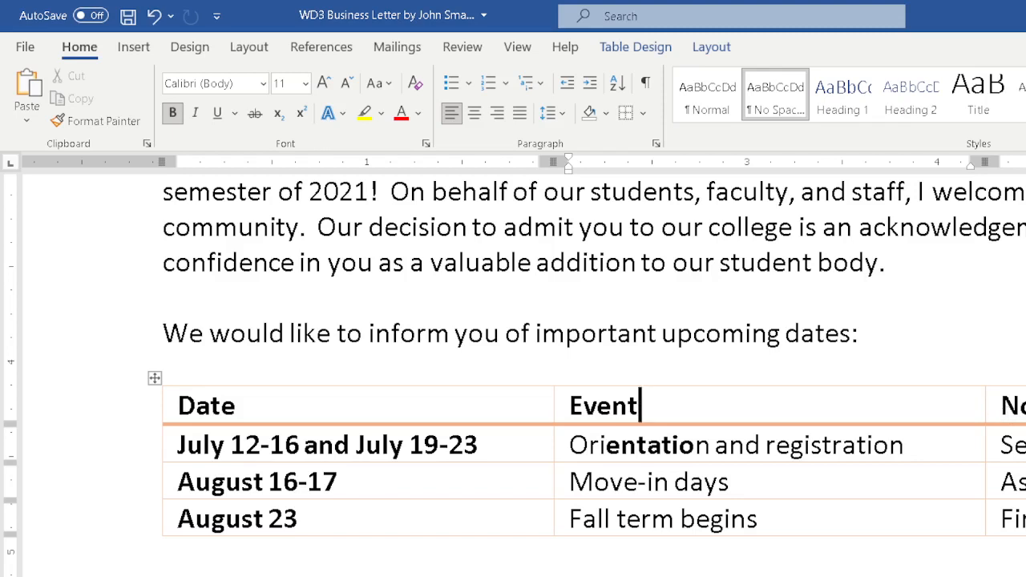
pyautogui.moveTo(985, 405); pyautogui.dragTo(924, 423)
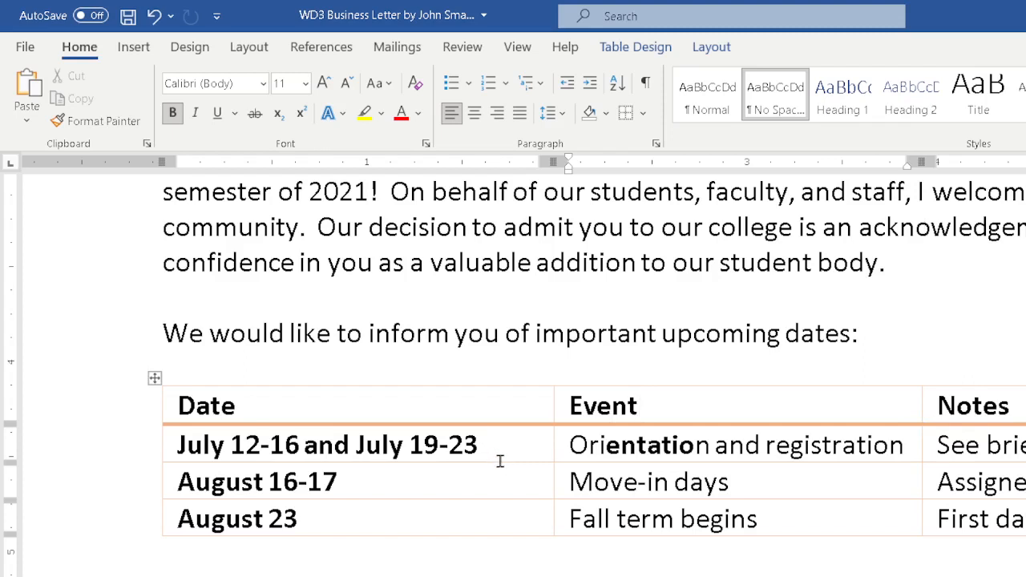
# - Place the insertion point in the blank paragraph directly below the dates table
pyautogui.moveTo(498, 462); pyautogui.dragTo(503, 393)
pyautogui.click(514, 445)
pyautogui.click(164, 553)
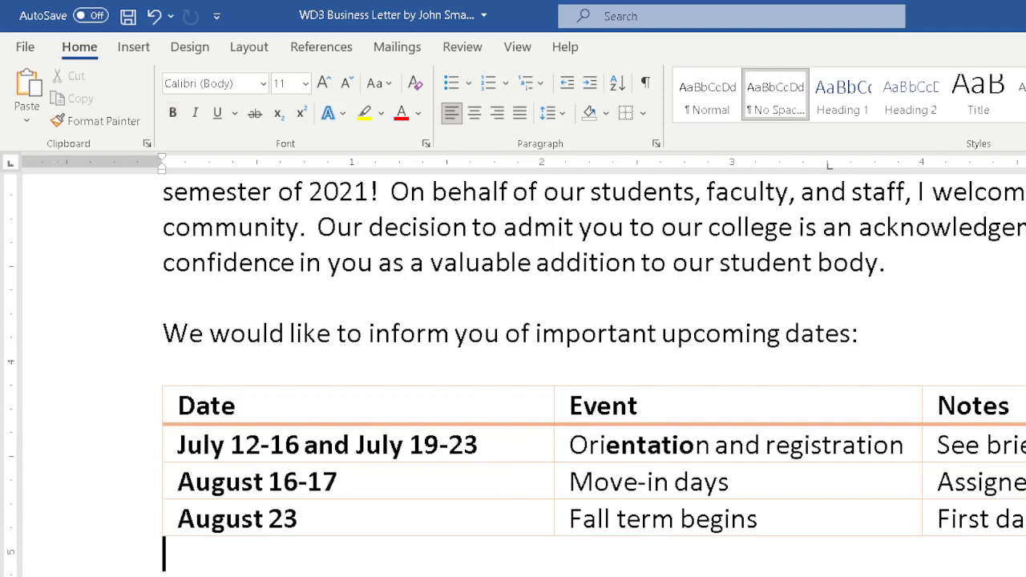